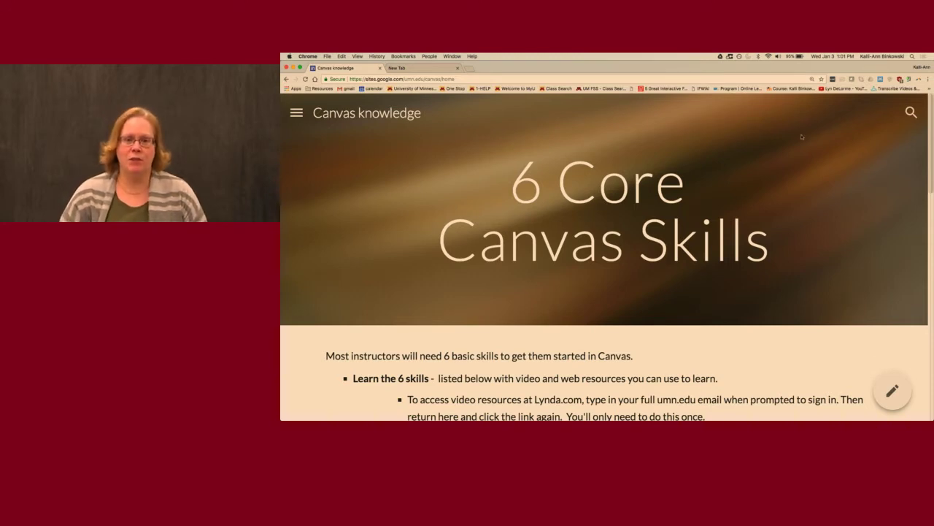
# Step: Load canvas.umn.edu in the second browser tab and enlarge the dashboard's page zoom
pyautogui.click(436, 68)
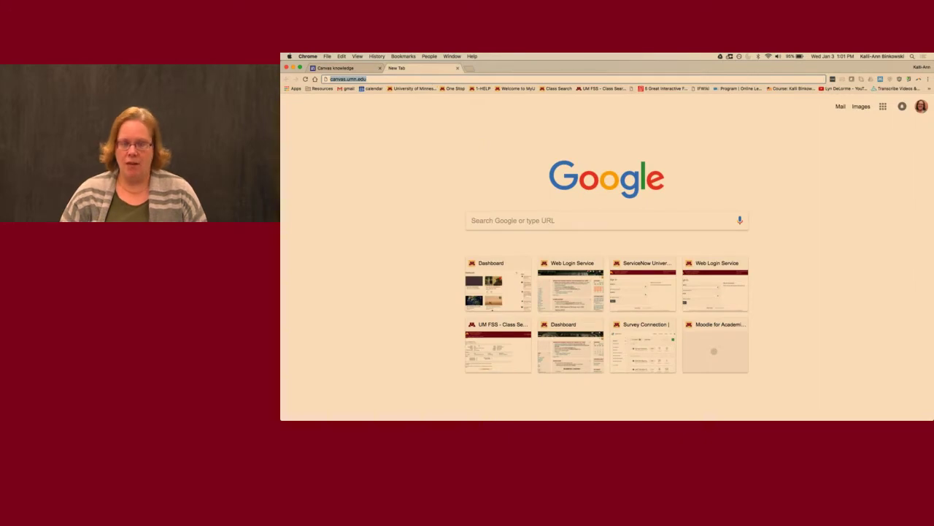
pyautogui.press('Return')
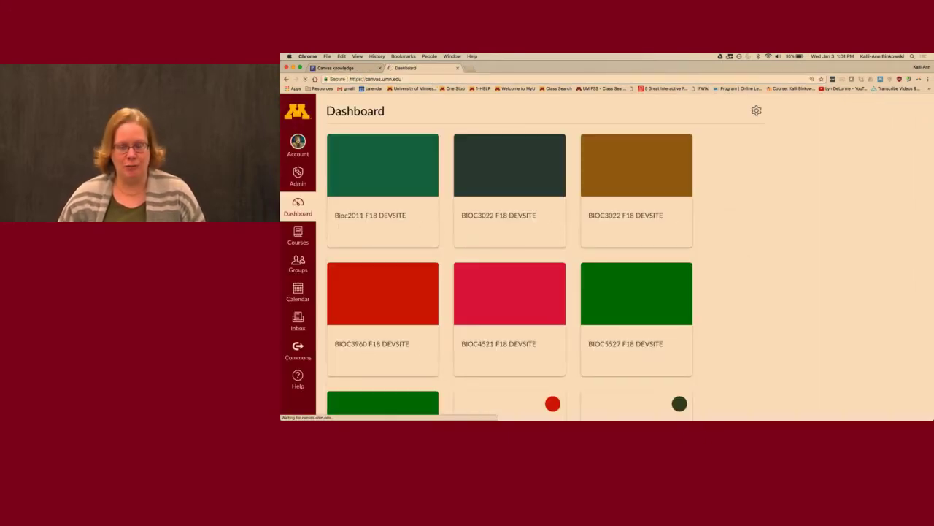
pyautogui.press('super+minus')
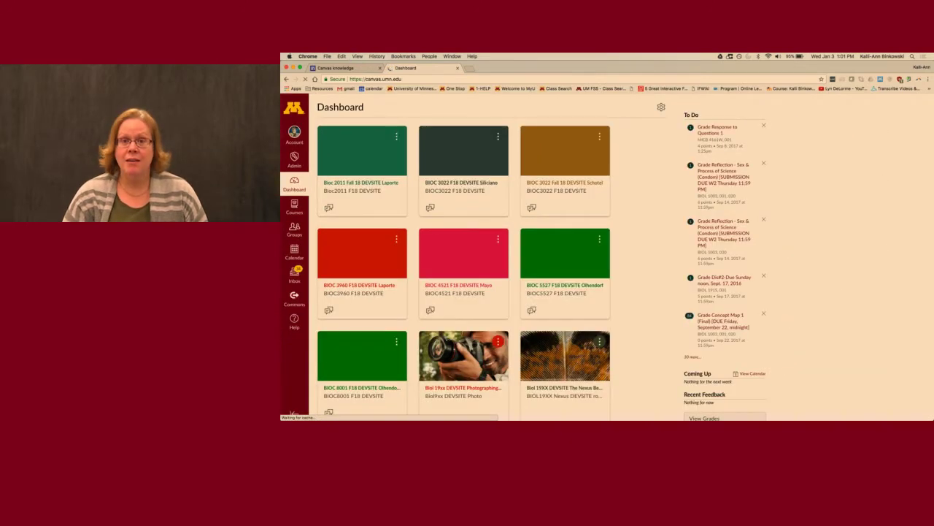
pyautogui.press('super+equal')
pyautogui.press('super+equal')
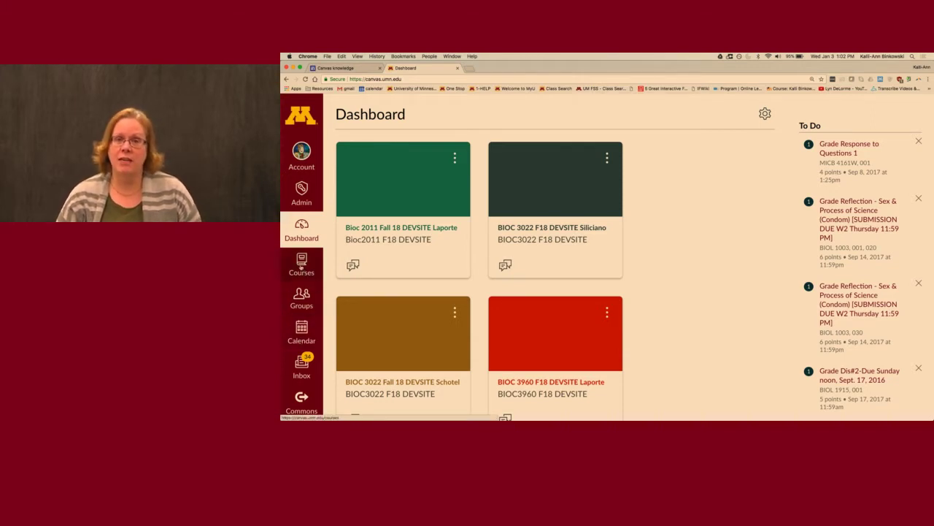
# Step: Look through the favourite courses and open the full list of all courses
pyautogui.click(302, 267)
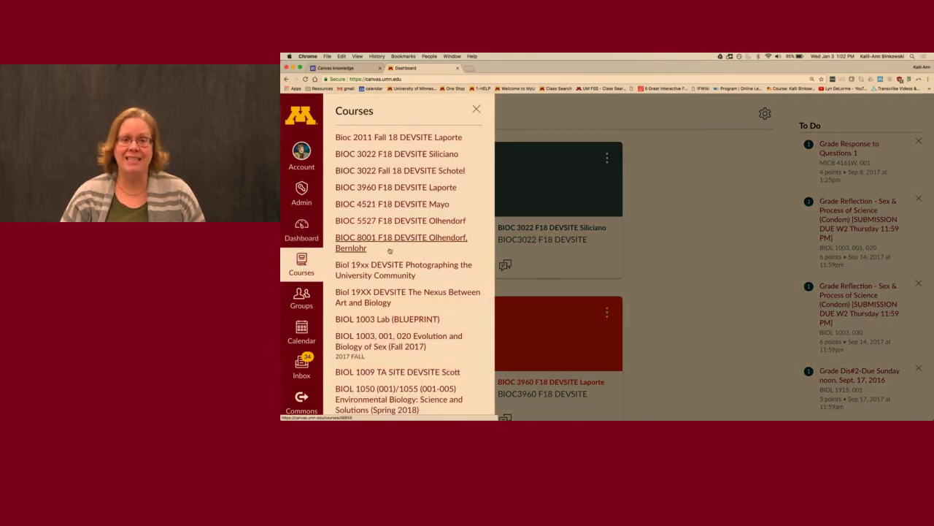
pyautogui.scroll(-3, 389, 247)
pyautogui.scroll(-15, 390, 250)
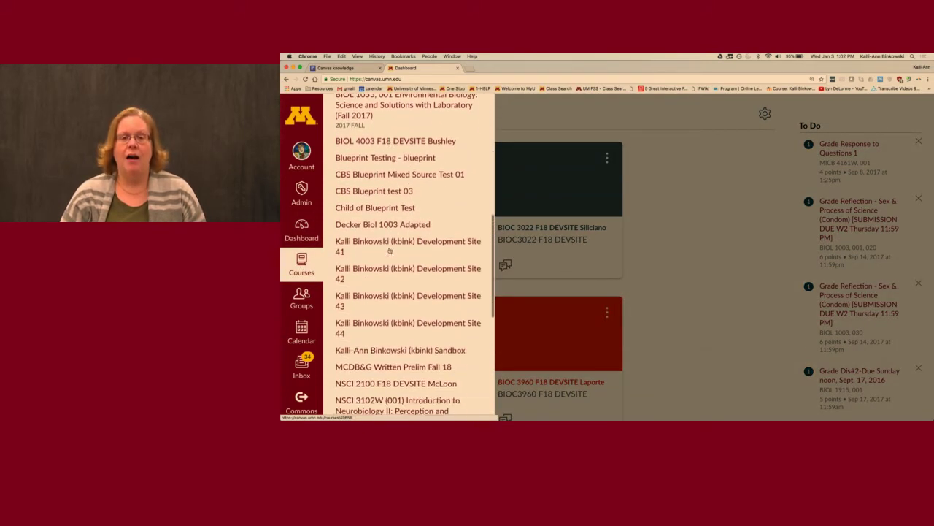
pyautogui.scroll(-10, 389, 250)
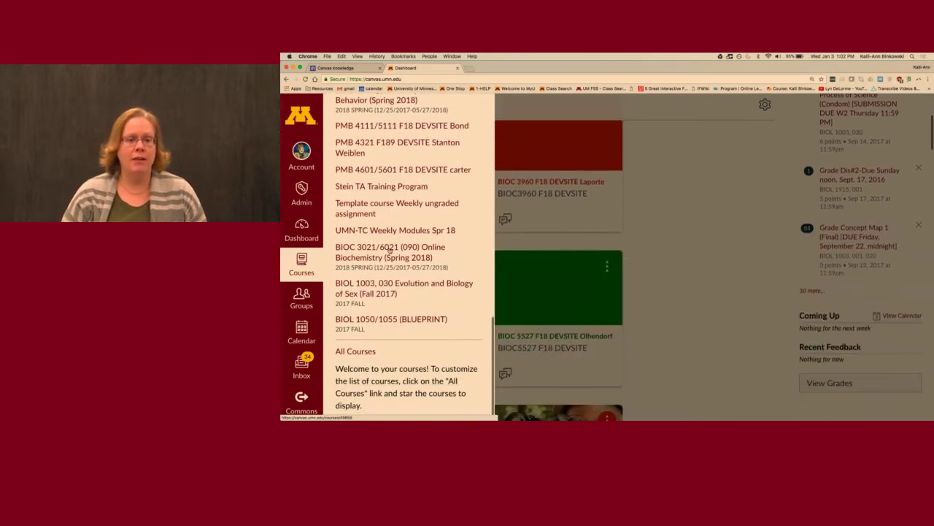
pyautogui.click(355, 352)
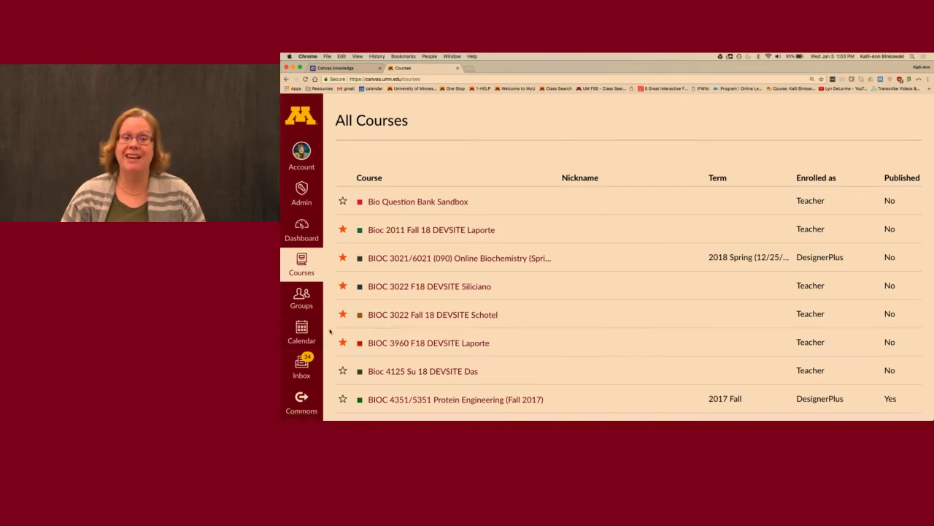
# Step: Open the instructor's personal Sandbox course from the course list
pyautogui.click(302, 263)
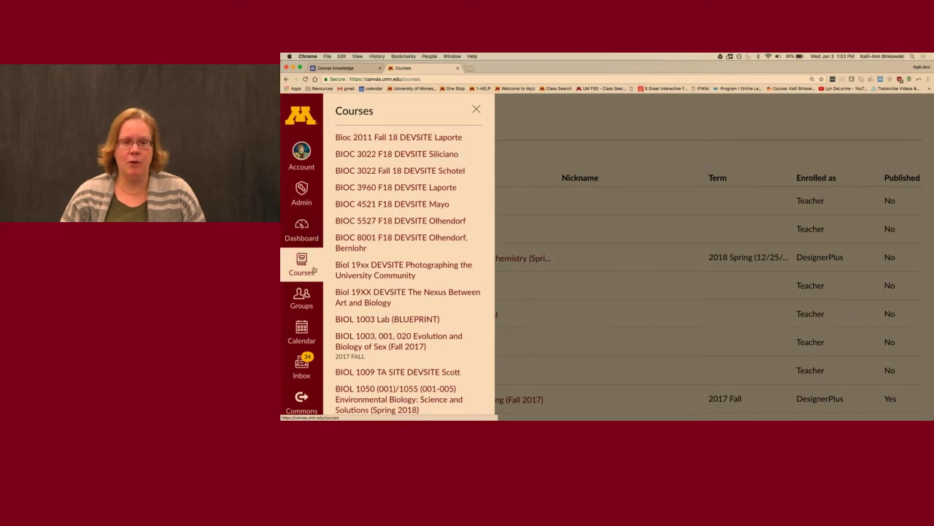
pyautogui.scroll(-3, 358, 274)
pyautogui.scroll(-6, 357, 272)
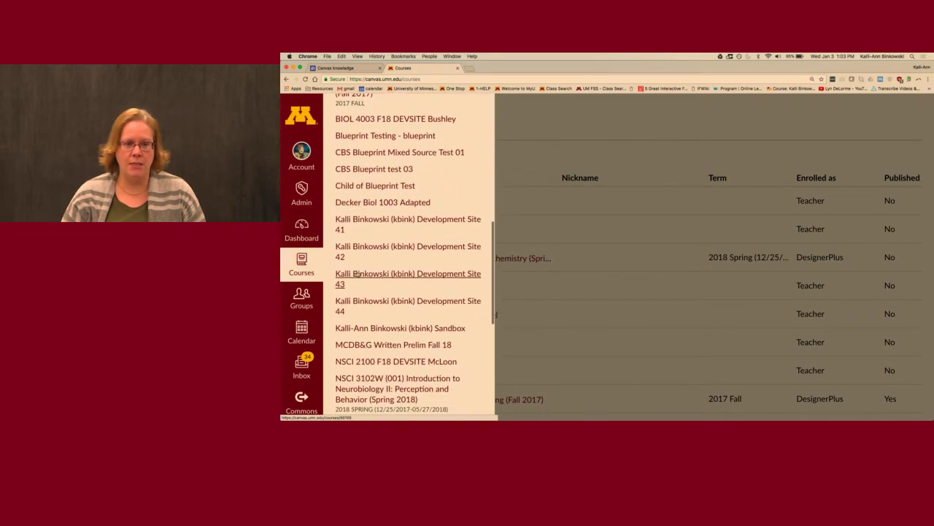
pyautogui.click(375, 329)
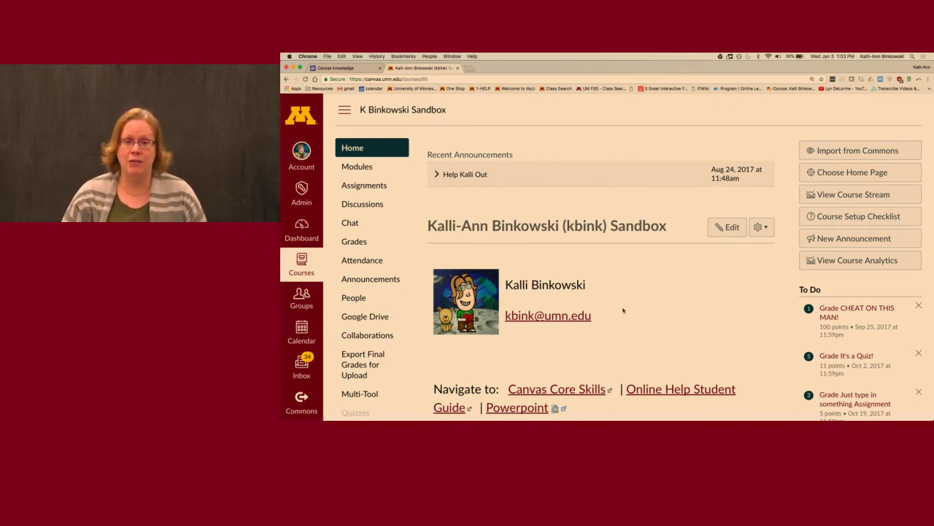
# Step: Review the sandbox home page's links and course information along with its course navigation items
pyautogui.scroll(-3, 537, 307)
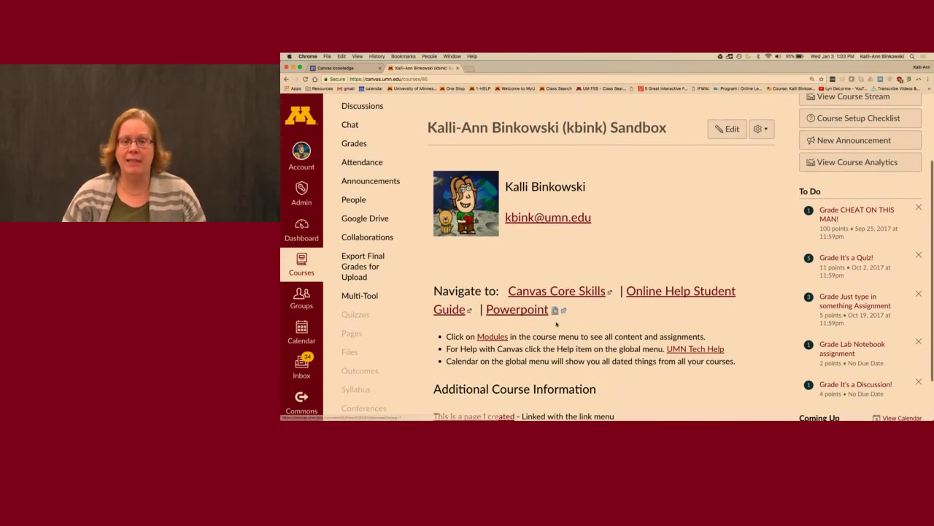
pyautogui.scroll(-2, 574, 372)
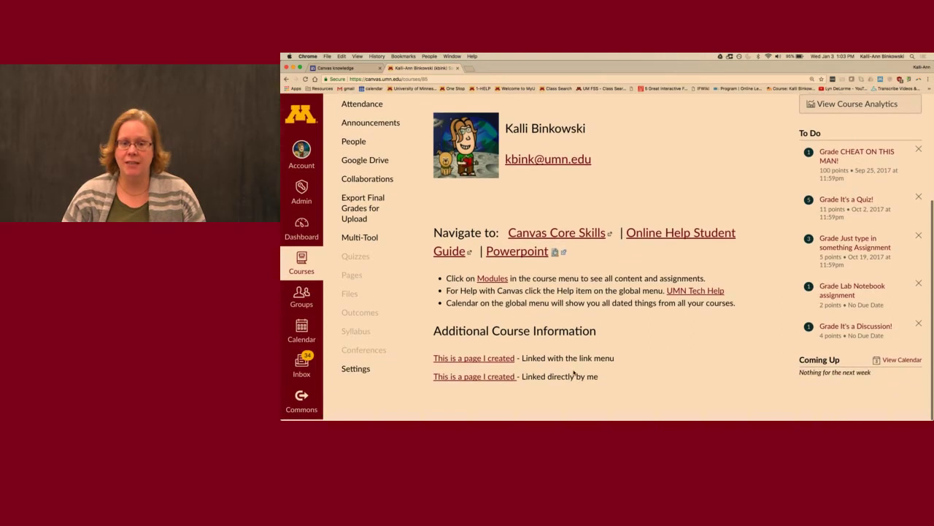
pyautogui.scroll(2, 555, 374)
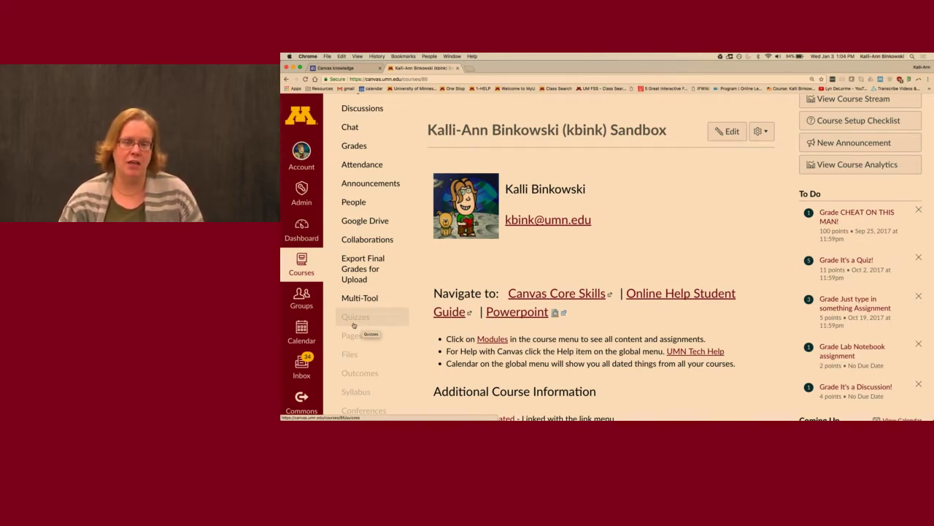
pyautogui.scroll(-2, 354, 325)
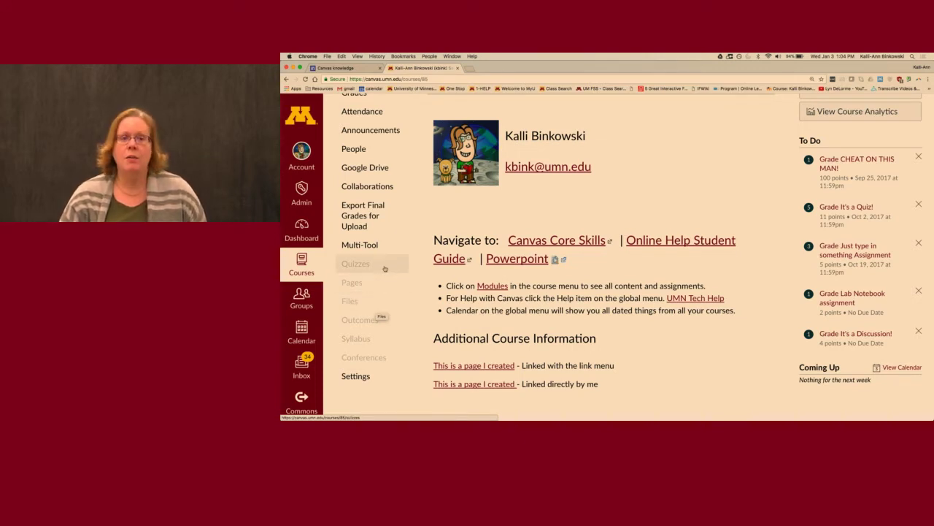
pyautogui.scroll(2, 387, 241)
pyautogui.scroll(3, 390, 225)
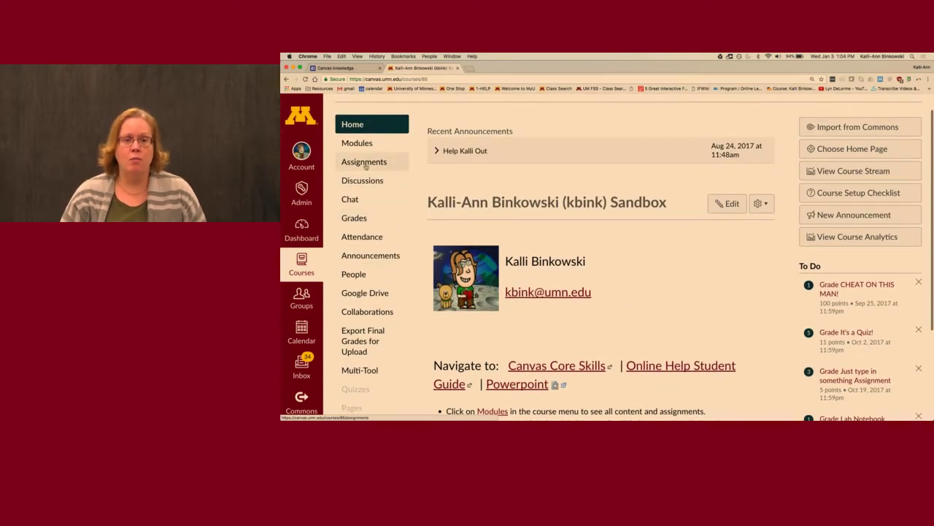
# Step: Open the sandbox course's Modules page and review the contents of the Week 1 to Week 3 modules
pyautogui.click(357, 144)
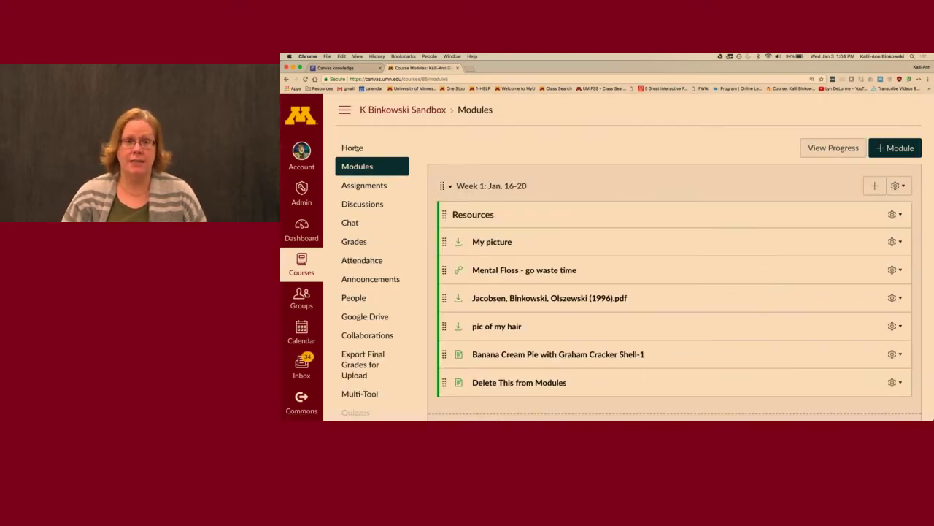
pyautogui.scroll(-5, 584, 232)
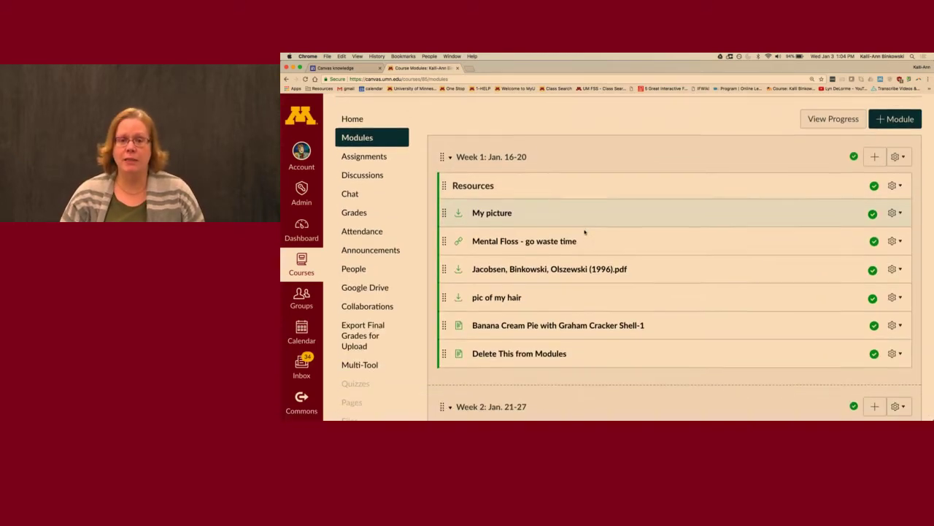
pyautogui.scroll(-4, 585, 232)
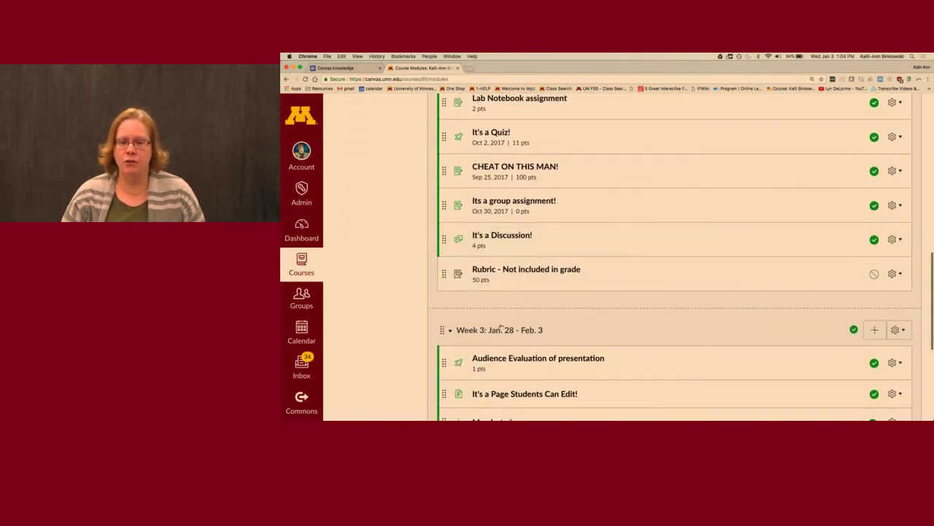
pyautogui.scroll(-1, 518, 331)
pyautogui.scroll(-2, 517, 332)
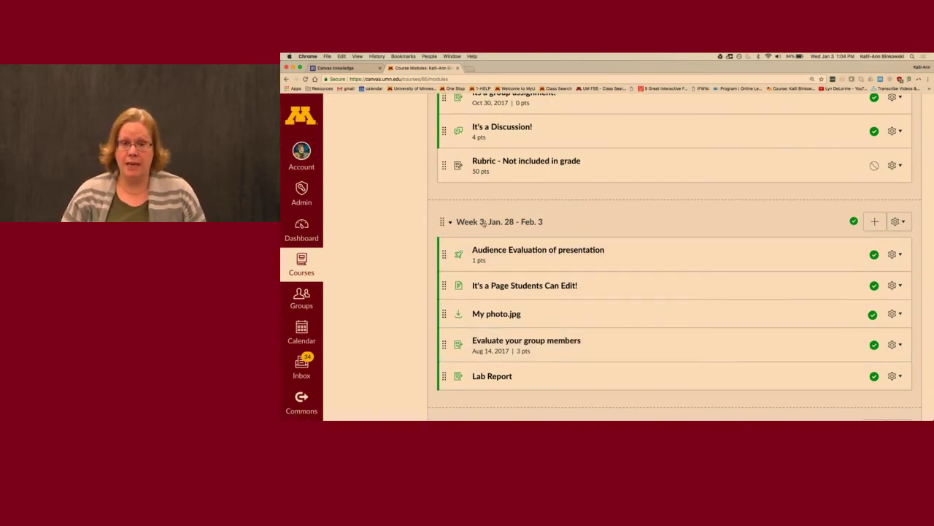
pyautogui.scroll(15, 483, 223)
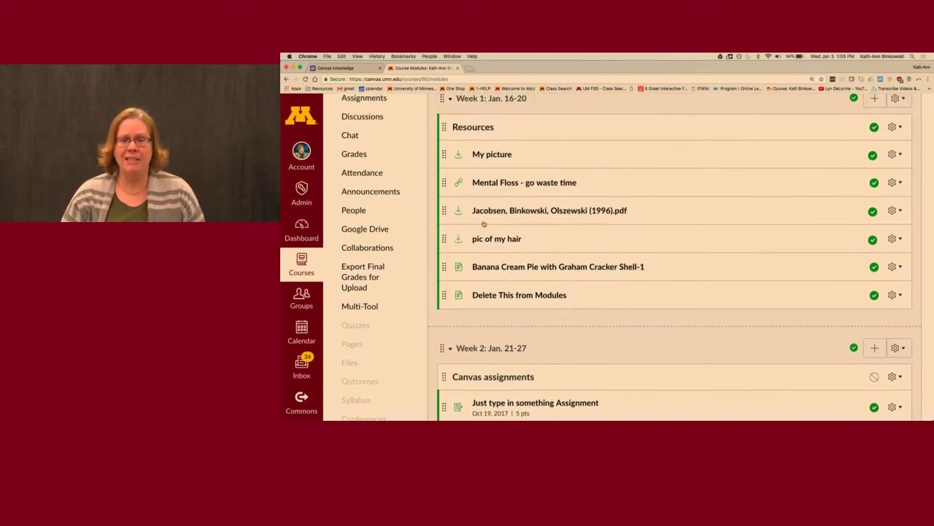
pyautogui.scroll(3, 484, 223)
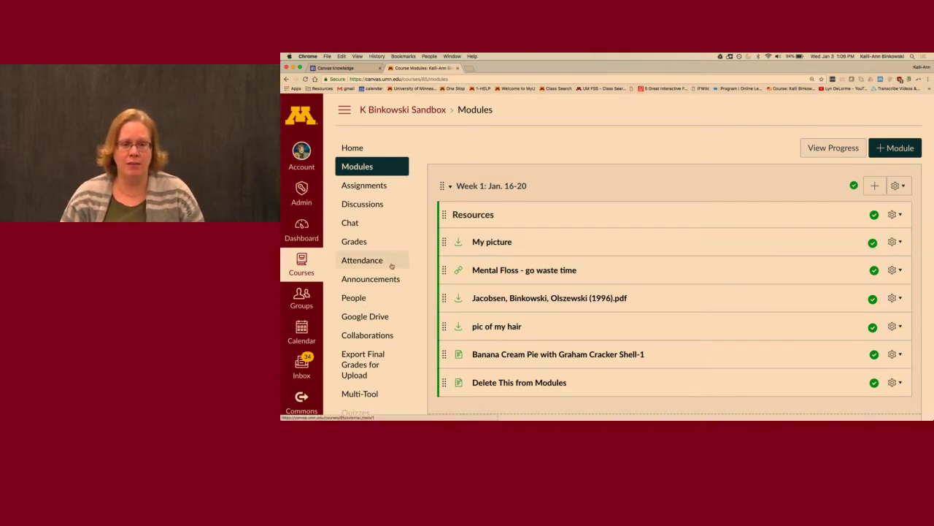
# Step: Examine the course navigation beside the modules, including the greyed-out items such as Quizzes, Pages and Files
pyautogui.scroll(-1, 392, 266)
pyautogui.scroll(-5, 392, 265)
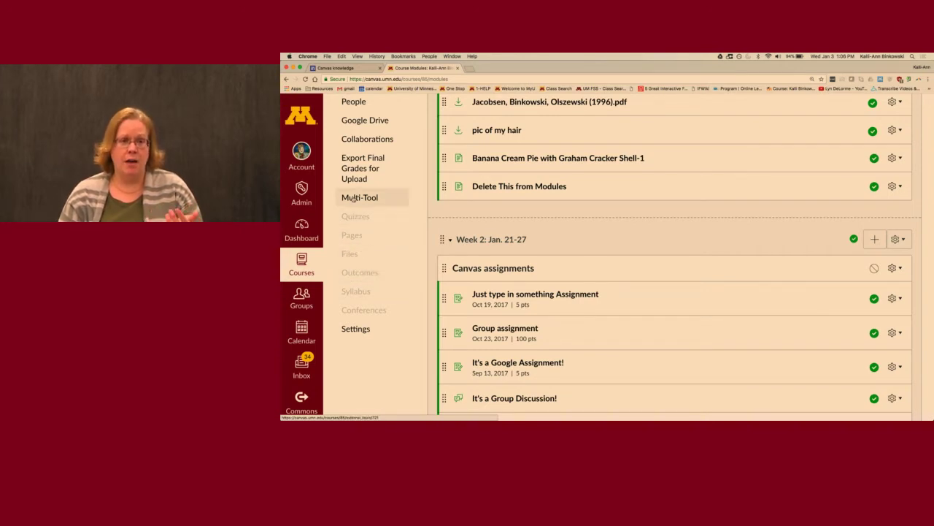
pyautogui.scroll(3, 354, 198)
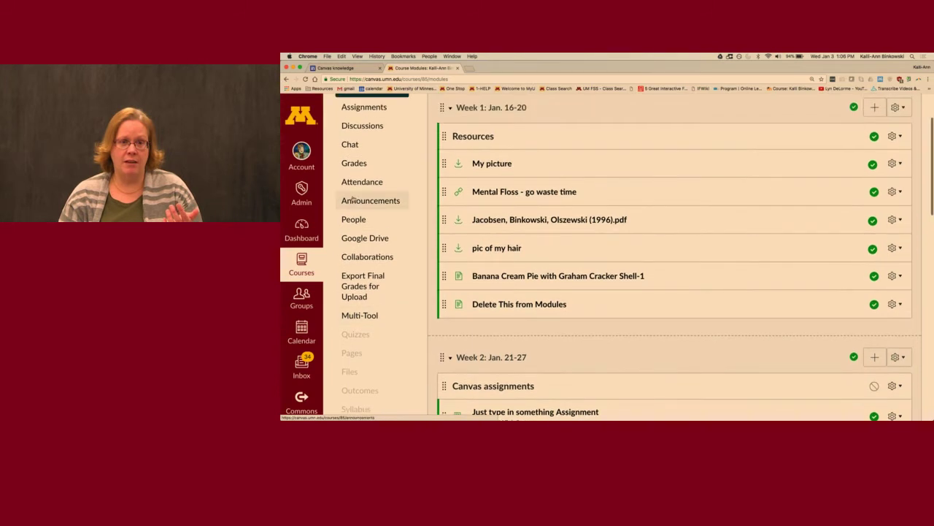
pyautogui.scroll(1, 357, 183)
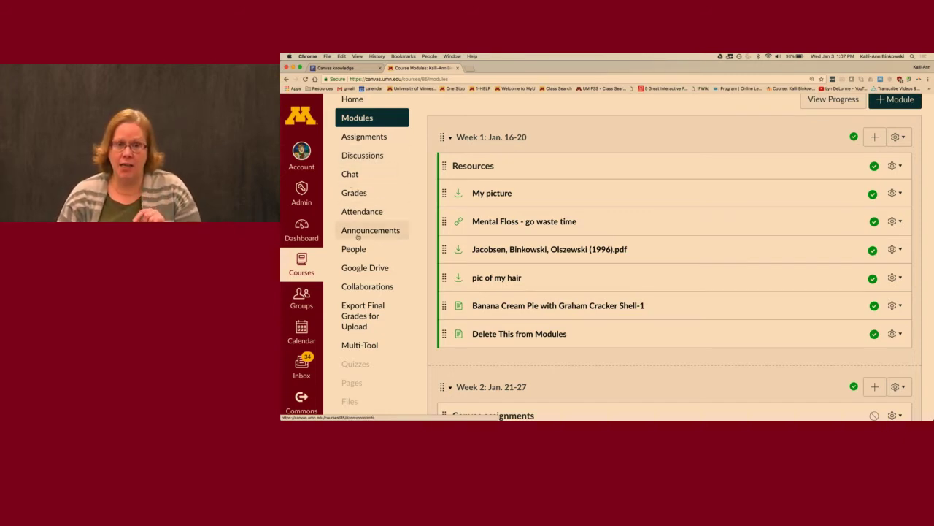
pyautogui.scroll(-3, 362, 285)
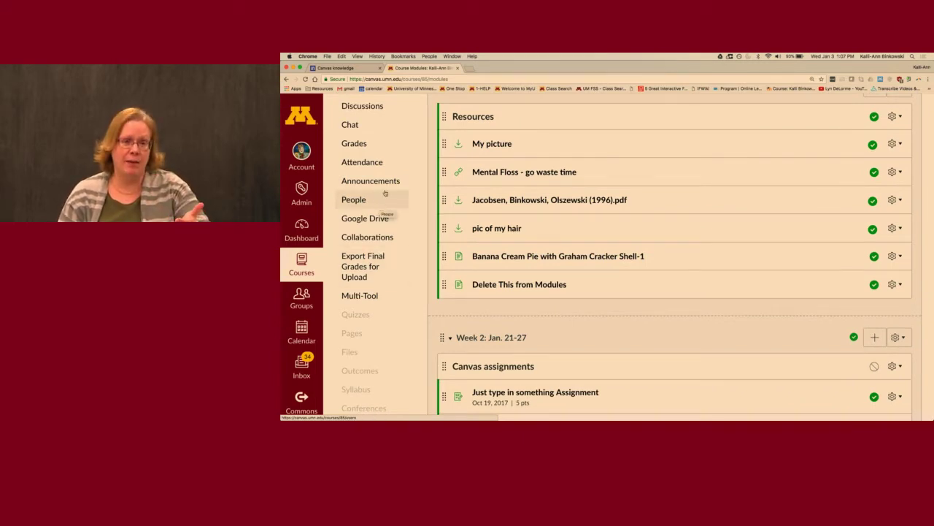
pyautogui.scroll(3, 543, 186)
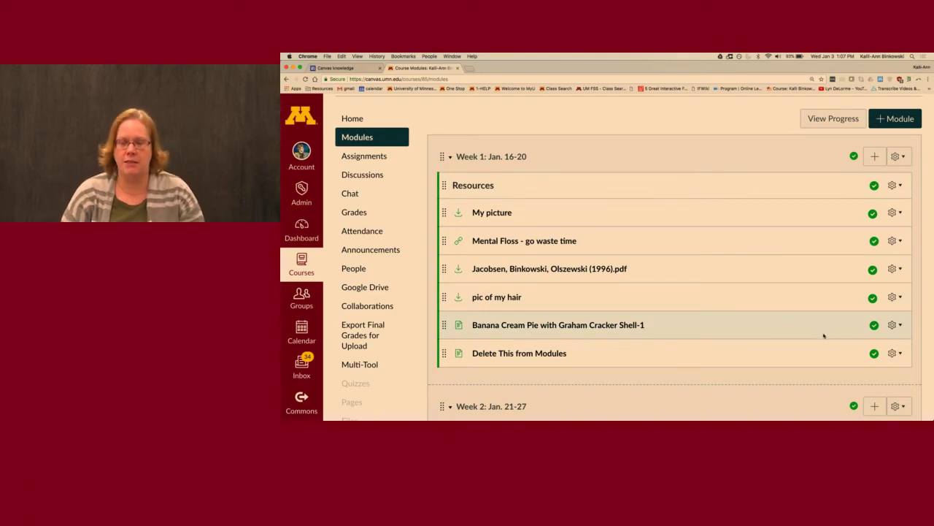
# Step: Remove the "Delete This from Modules" item from the Week 1: Jan. 16-20 module
pyautogui.click(893, 353)
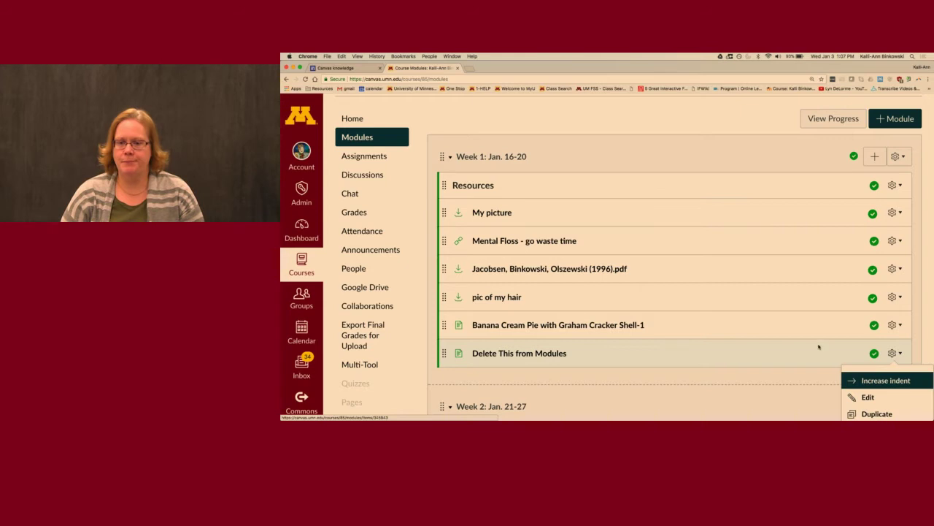
pyautogui.scroll(-2, 827, 351)
pyautogui.click(879, 372)
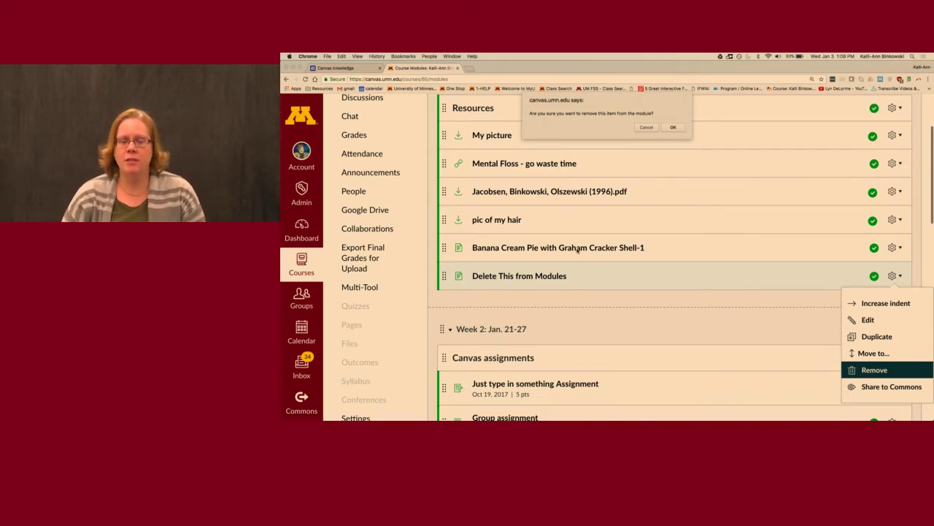
pyautogui.click(673, 128)
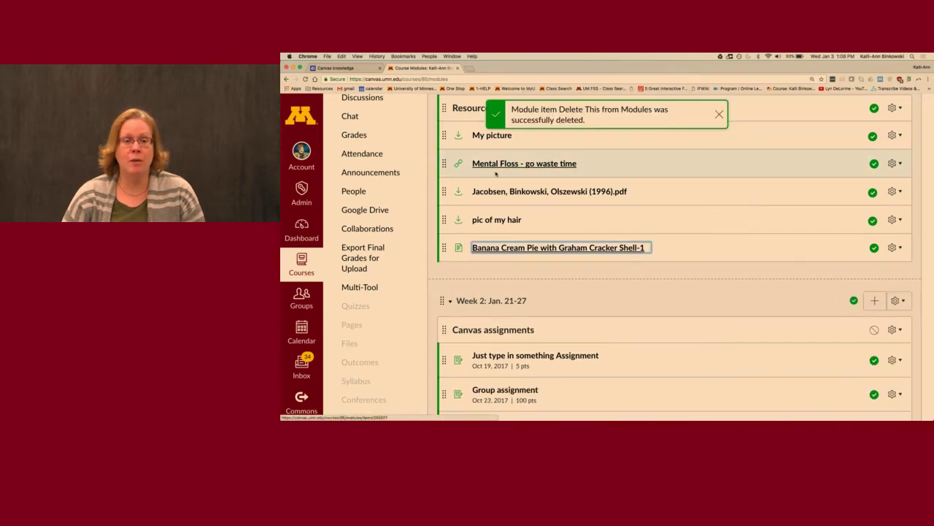
# Step: Display all pages of the course and try to delete the "Delete This from Modules" page
pyautogui.click(352, 324)
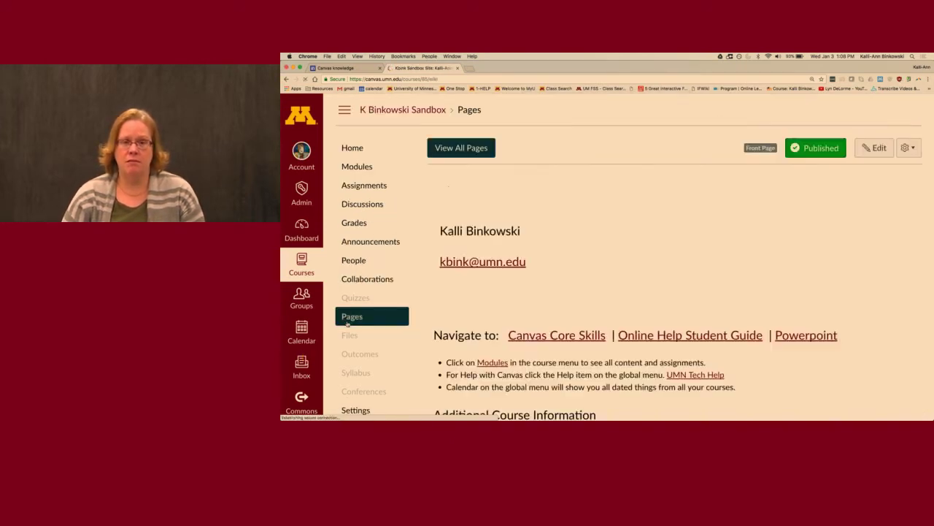
pyautogui.click(465, 154)
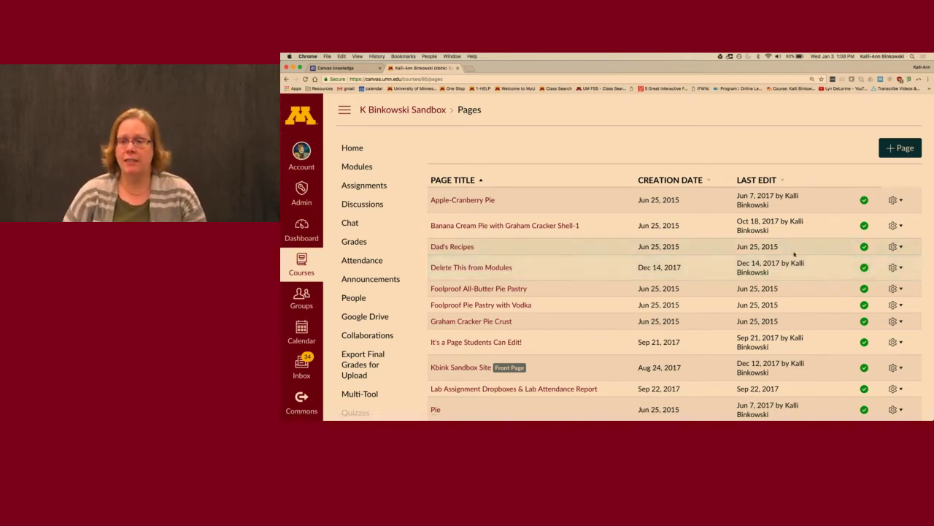
pyautogui.click(899, 269)
pyautogui.click(866, 312)
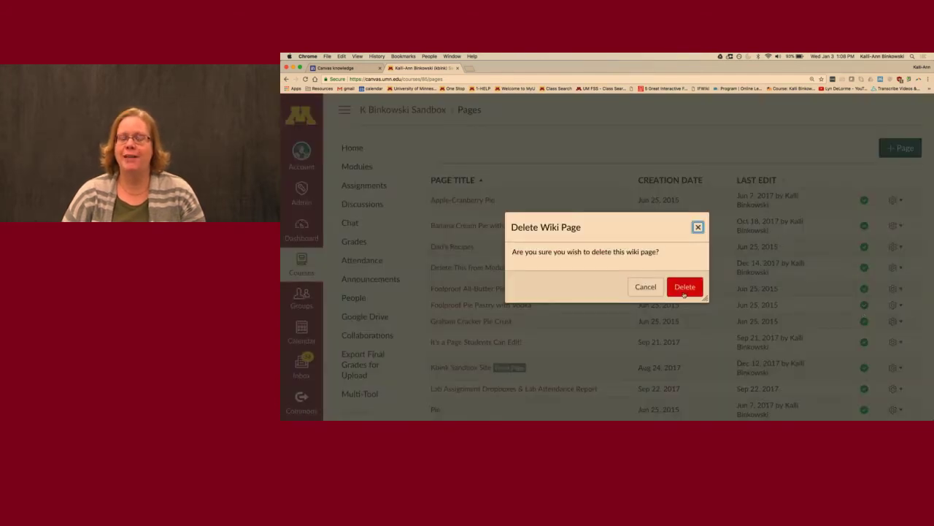
pyautogui.click(698, 227)
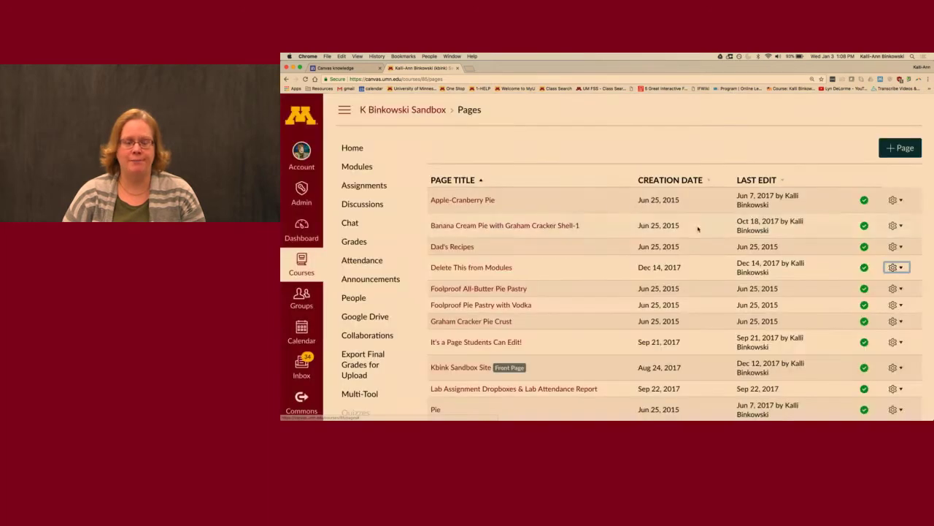
# Step: Return to the sandbox course's Modules page
pyautogui.click(369, 172)
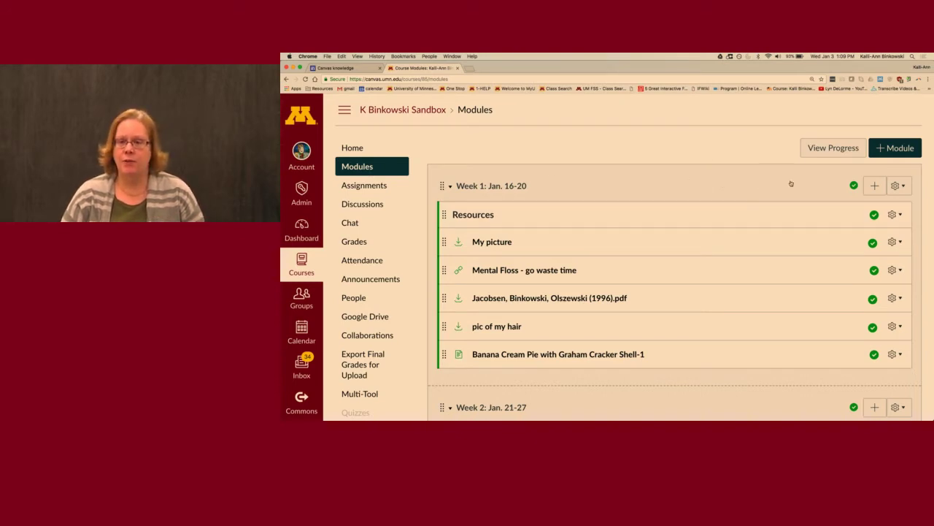
# Step: Start adding a new file as an item in the Week 1: Jan. 16-20 module
pyautogui.click(875, 187)
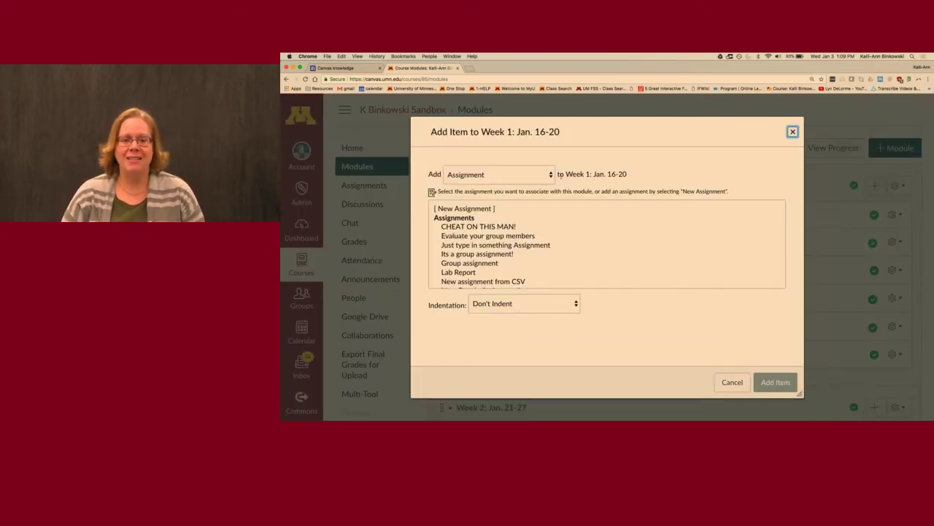
pyautogui.click(544, 177)
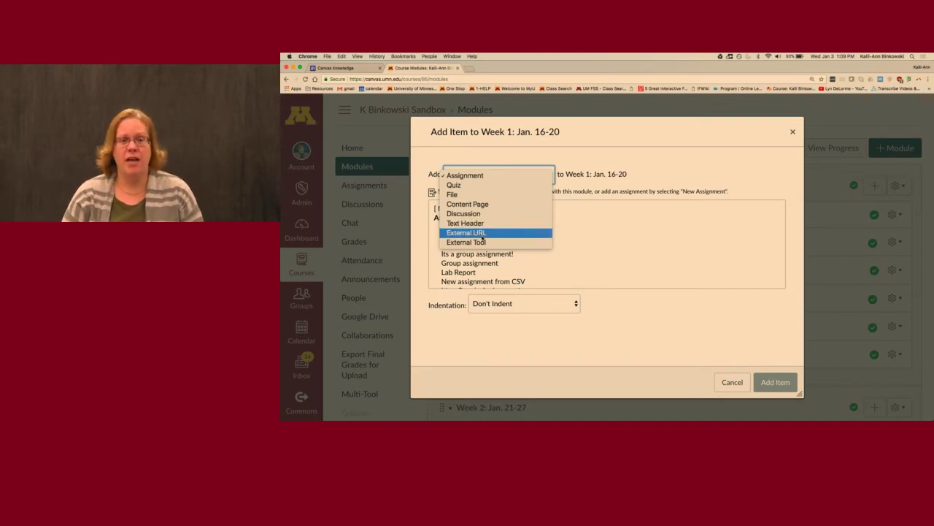
pyautogui.click(473, 196)
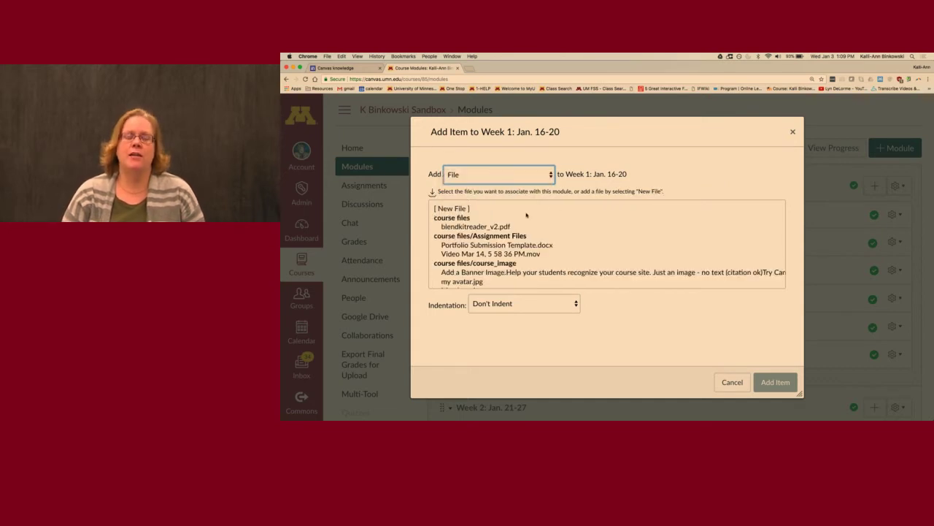
pyautogui.scroll(-6, 486, 251)
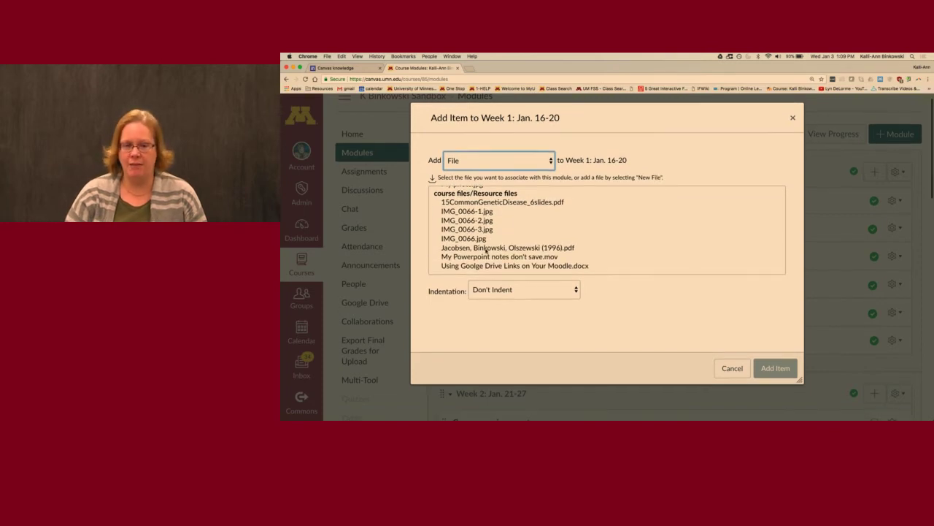
pyautogui.scroll(8, 486, 251)
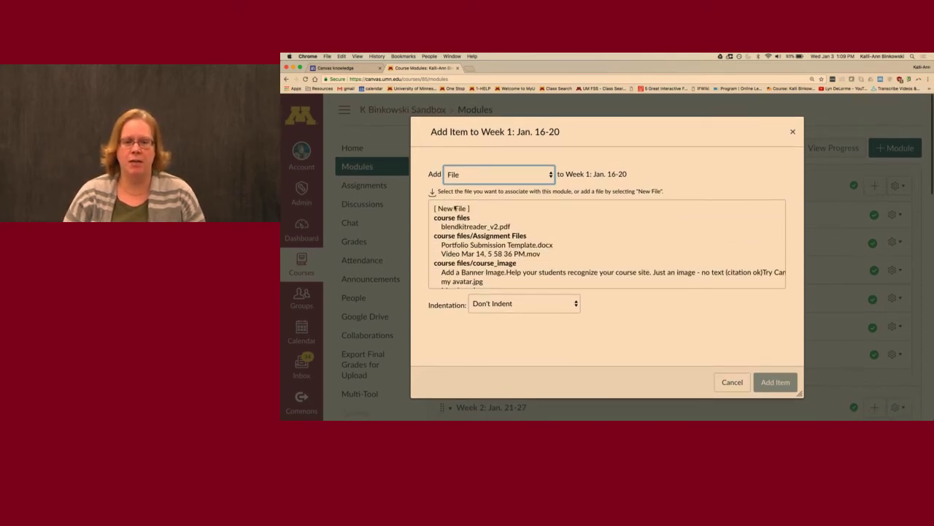
pyautogui.click(454, 209)
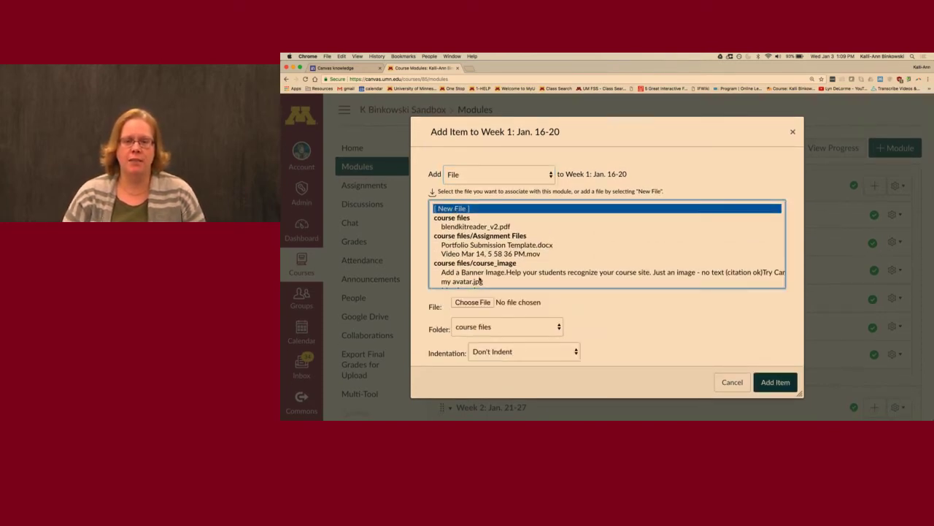
# Step: Choose Untitled form.gform from Google Drive, store it in the Resource files folder, and add it to the module
pyautogui.click(473, 303)
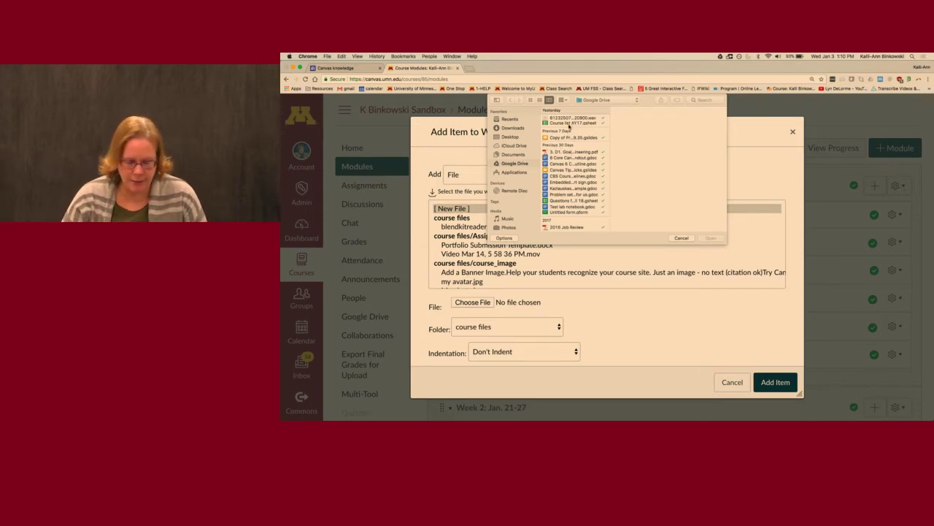
pyautogui.click(568, 118)
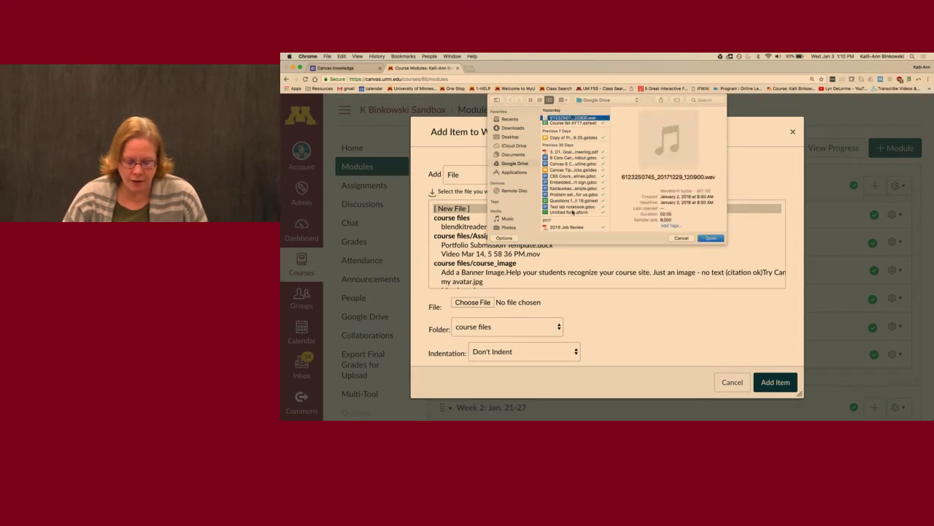
pyautogui.click(574, 211)
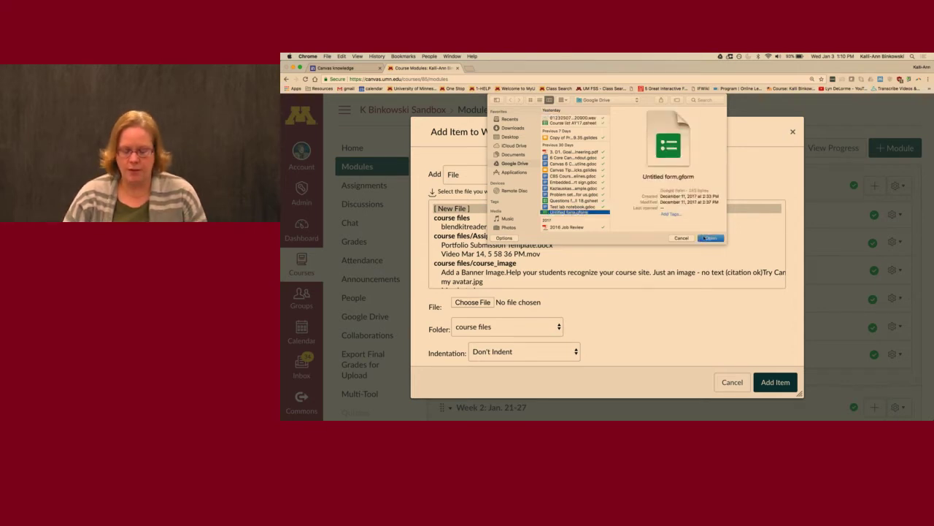
pyautogui.click(710, 239)
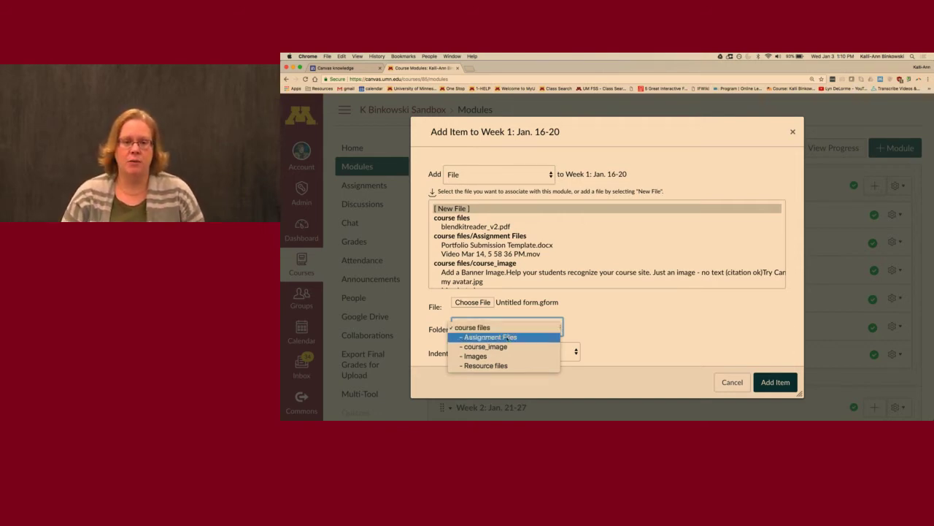
pyautogui.click(484, 366)
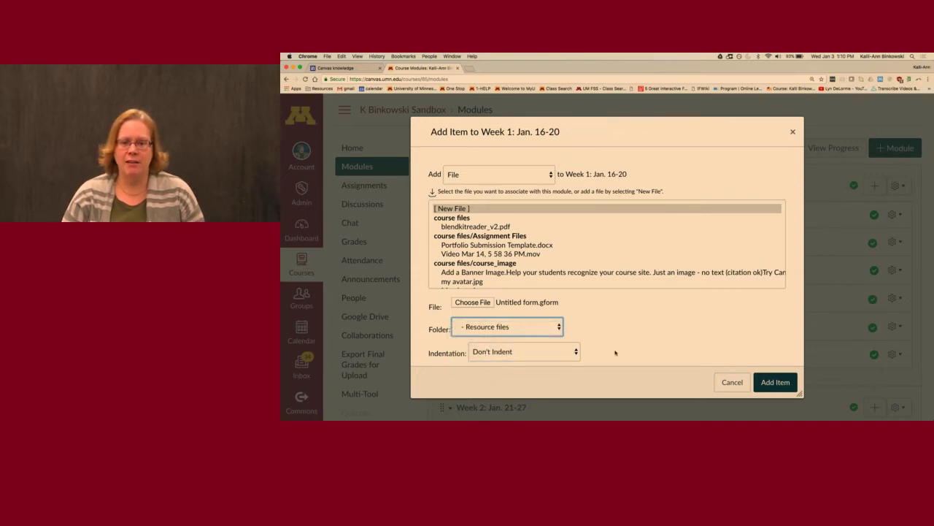
pyautogui.click(774, 385)
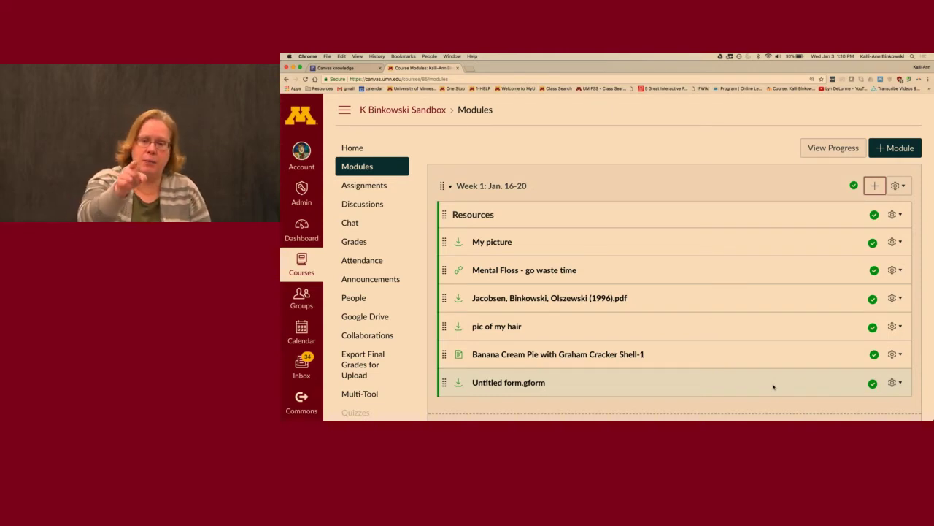
# Step: Rename the Untitled form.gform item "Form for students" and move it to the start of the Week 2: Jan. 21-27 module
pyautogui.scroll(-3, 740, 363)
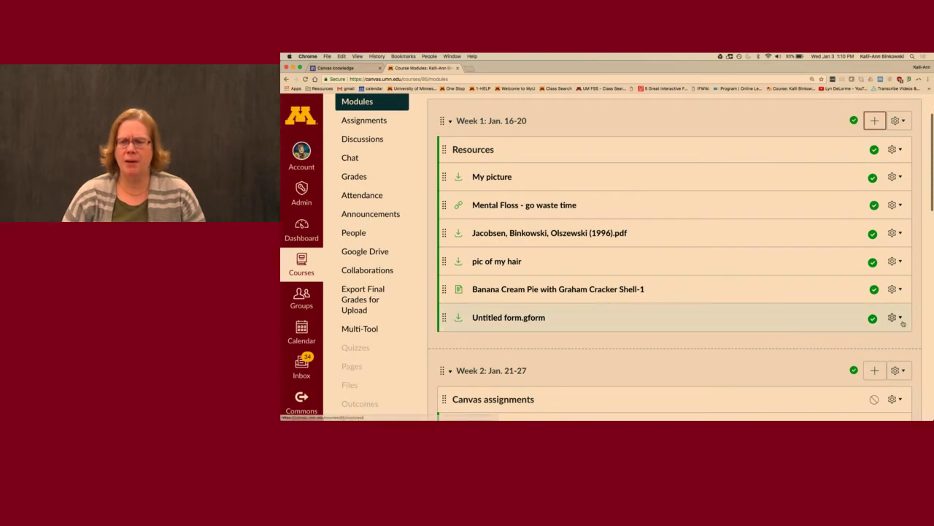
pyautogui.click(893, 317)
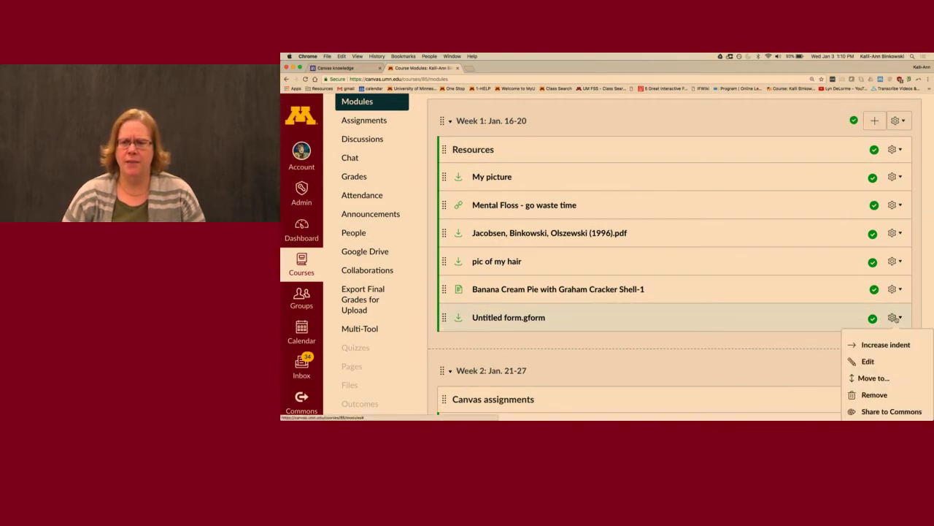
pyautogui.click(866, 362)
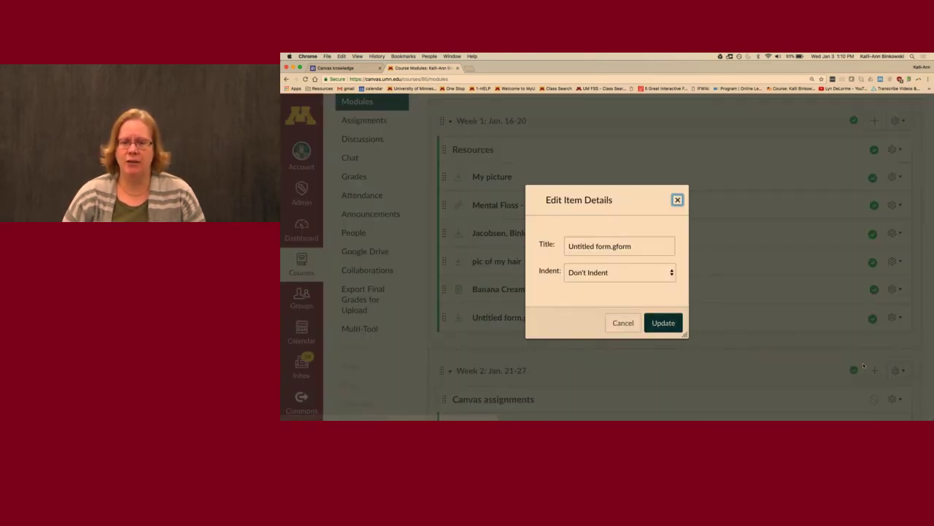
pyautogui.press('Tab')
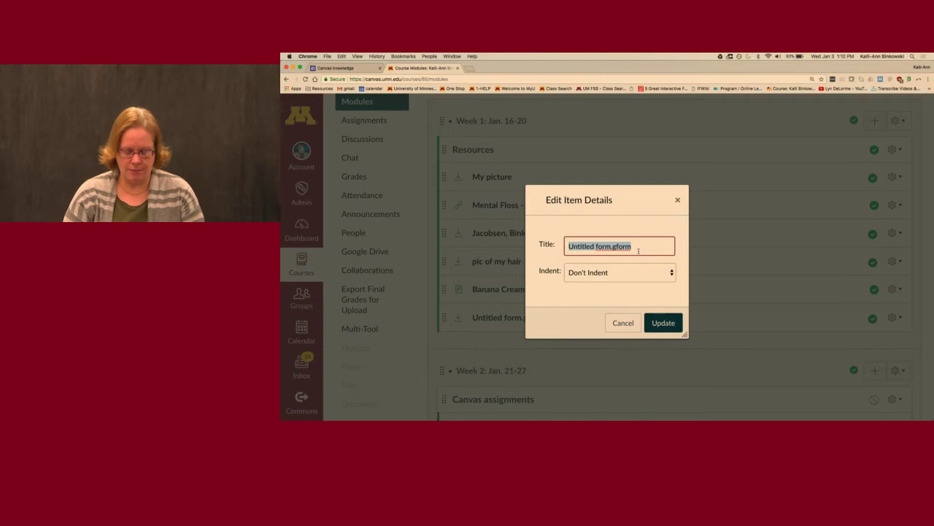
pyautogui.write('Form f')
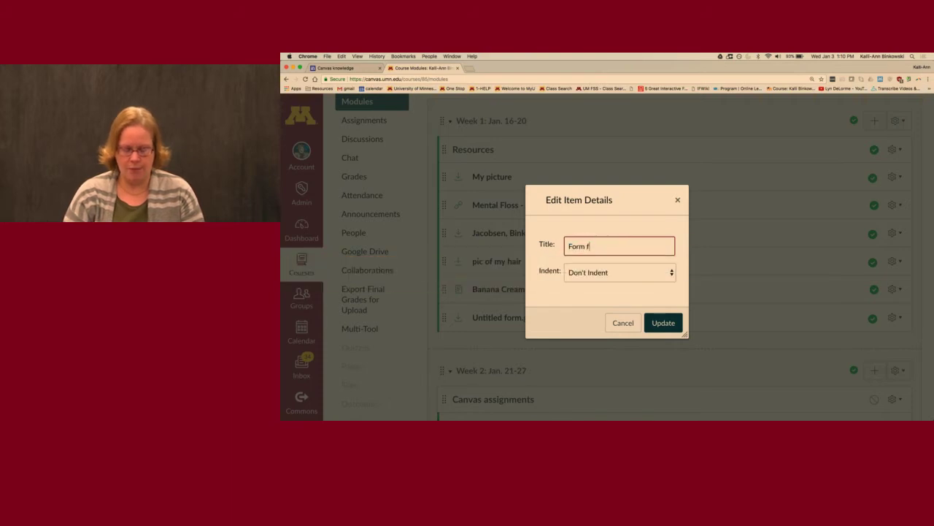
pyautogui.write('or students')
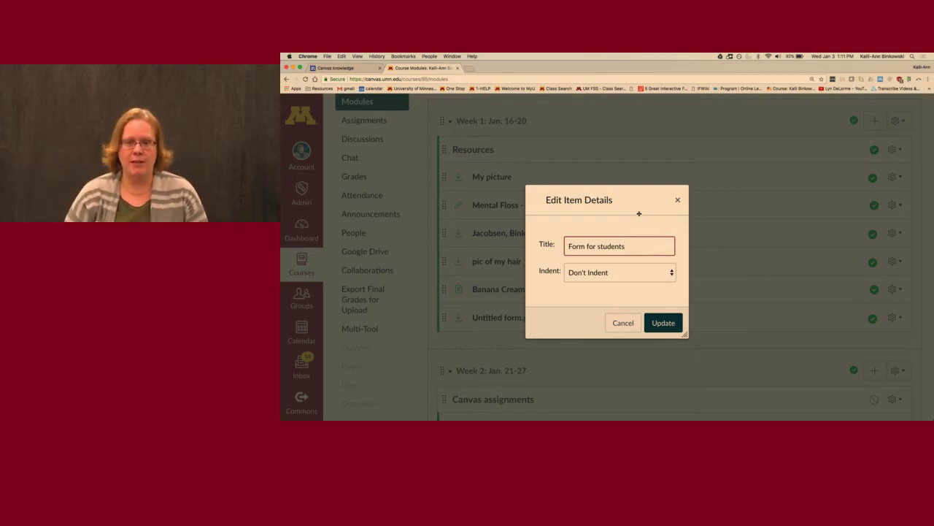
pyautogui.click(663, 323)
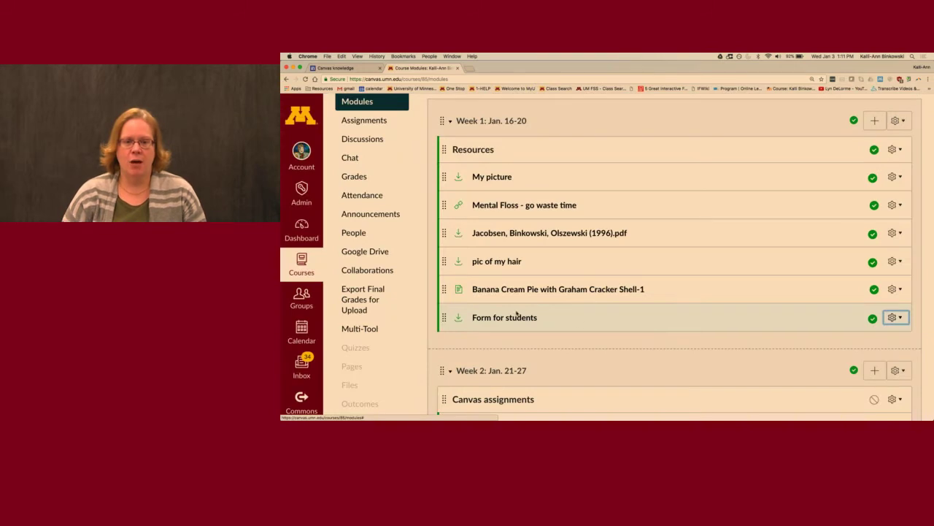
pyautogui.moveTo(441, 319)
pyautogui.mouseDown()
pyautogui.moveTo(443, 234)
pyautogui.moveTo(452, 395)
pyautogui.moveTo(442, 314)
pyautogui.mouseUp()
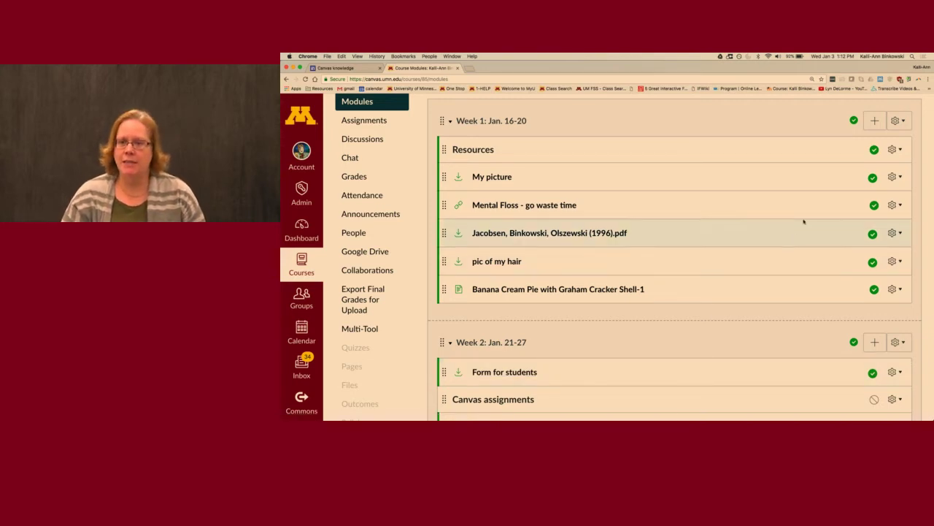
# Step: Add a new assignment named "New assignment4" to the Week 1: Jan. 16-20 module
pyautogui.click(875, 121)
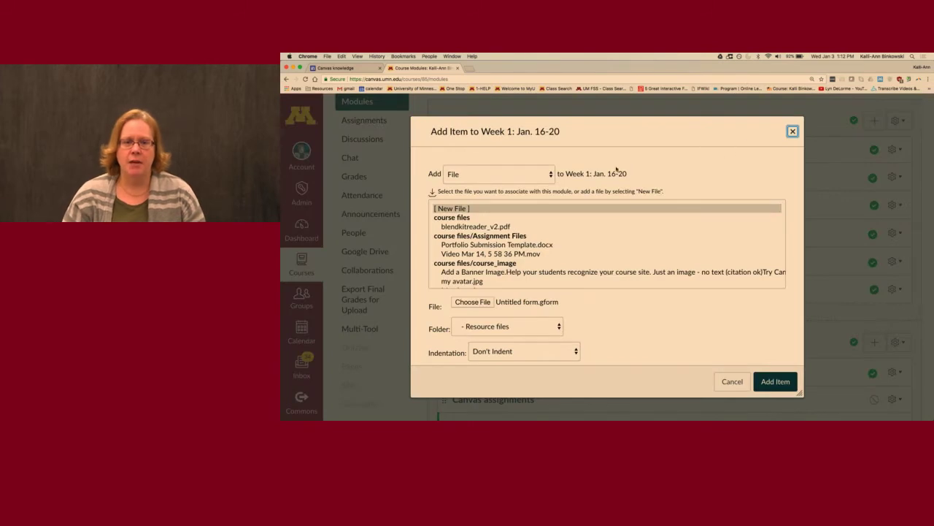
pyautogui.click(539, 177)
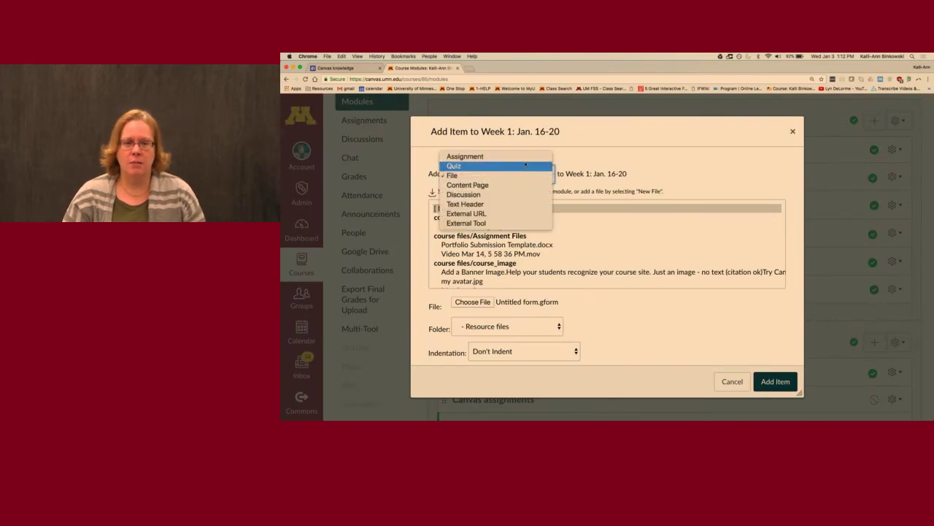
pyautogui.click(522, 157)
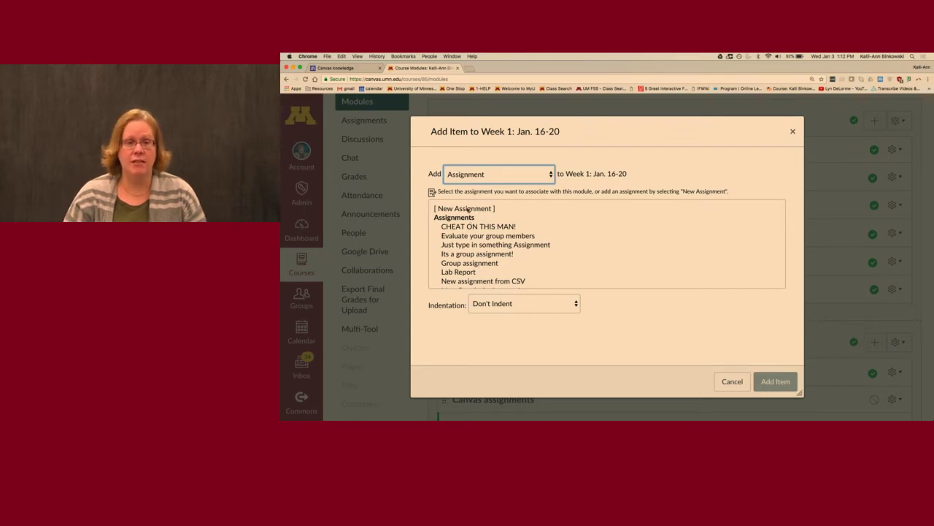
pyautogui.click(467, 209)
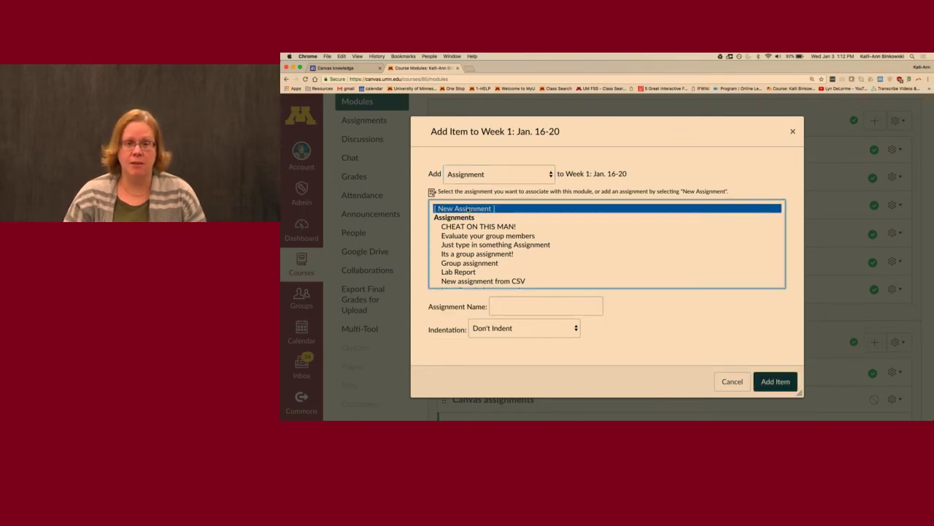
pyautogui.click(515, 306)
pyautogui.write('New ass')
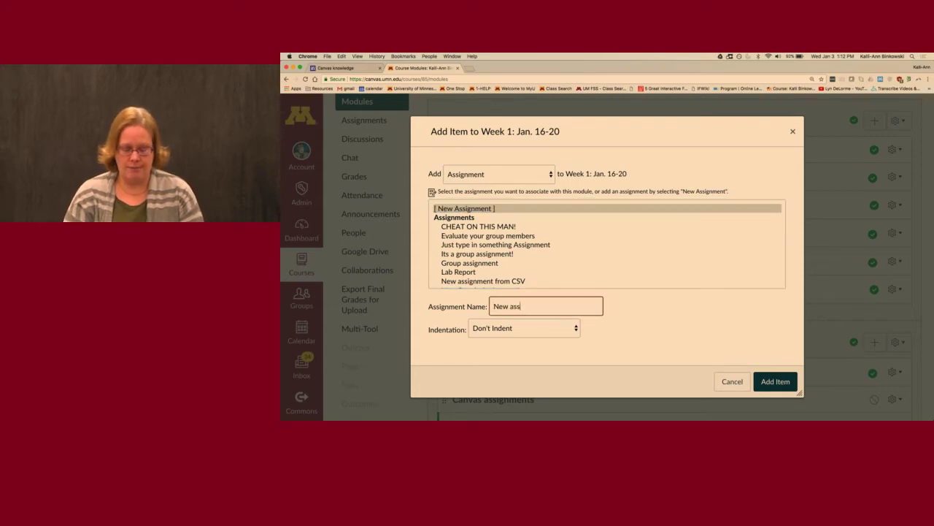
pyautogui.write('ignment4')
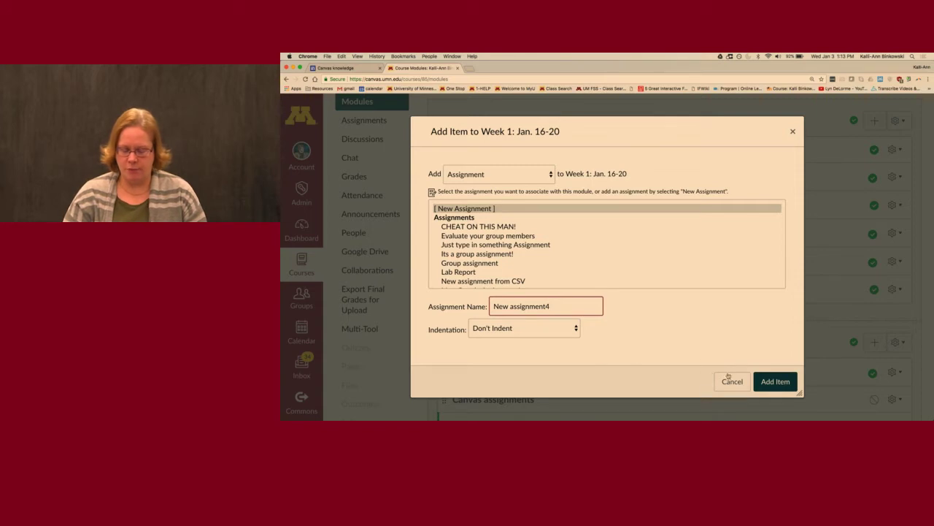
pyautogui.click(759, 381)
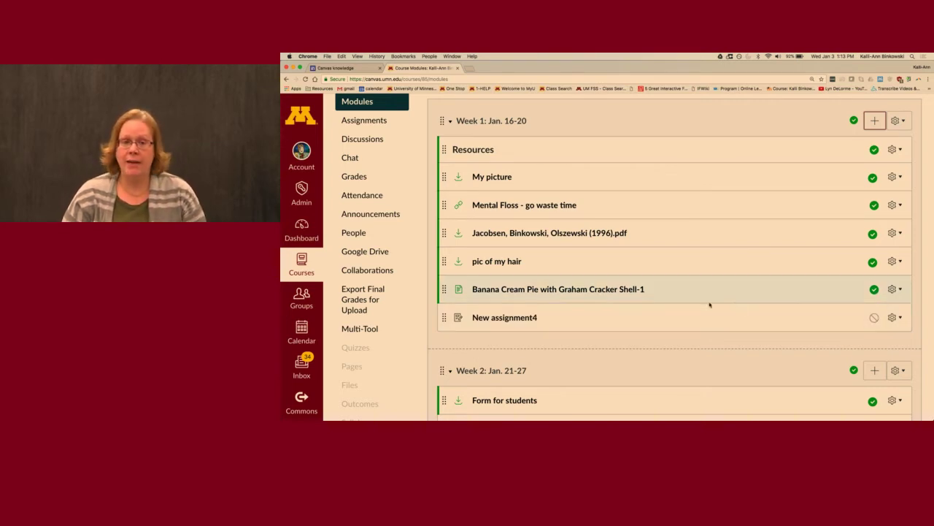
# Step: Edit New assignment4 and enter "Instructions" and "Resources" in its description, separated by a blank line
pyautogui.click(527, 318)
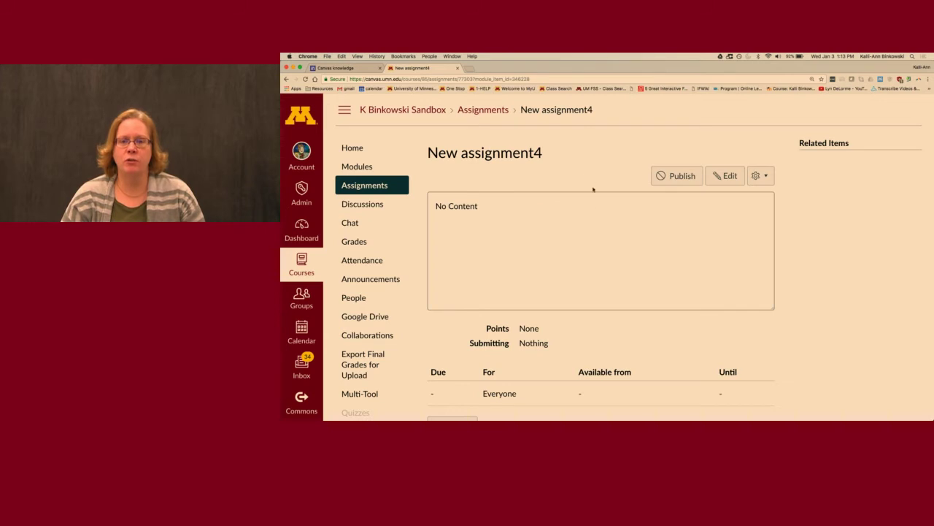
pyautogui.click(724, 183)
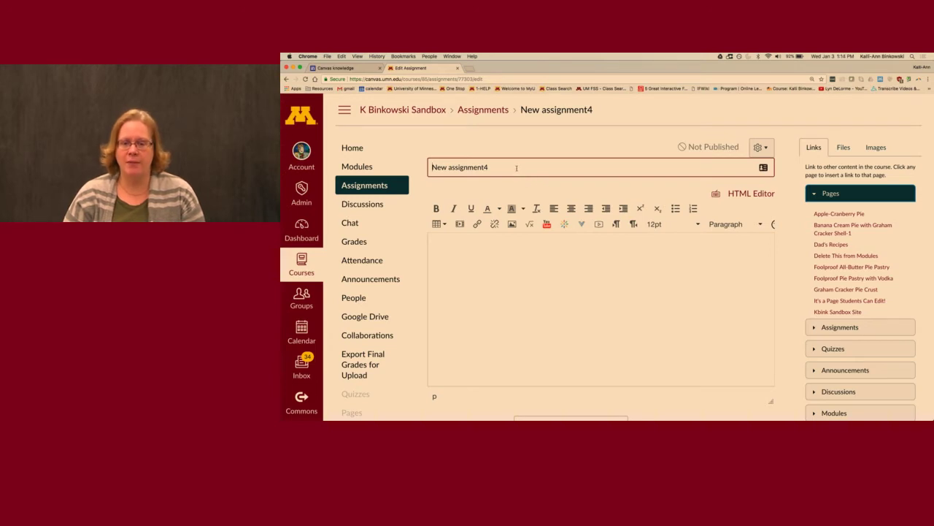
pyautogui.click(507, 264)
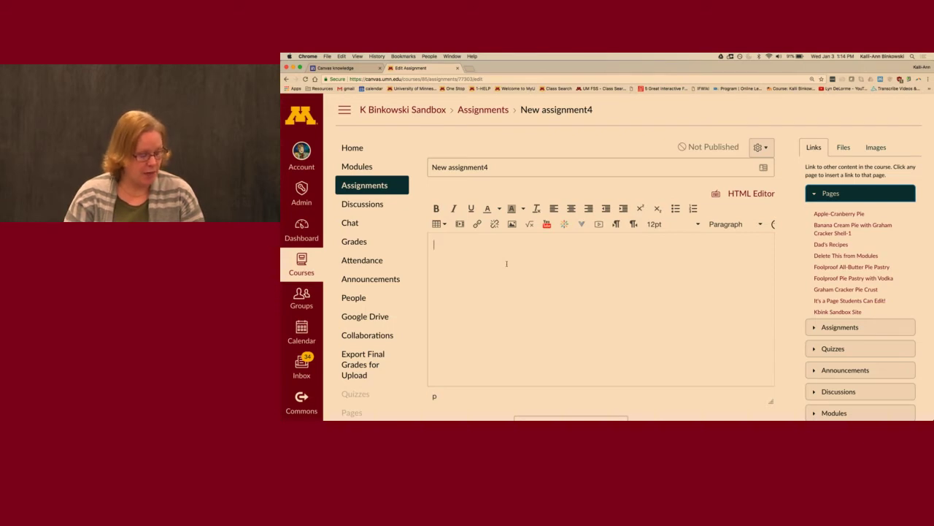
pyautogui.write('Instructions')
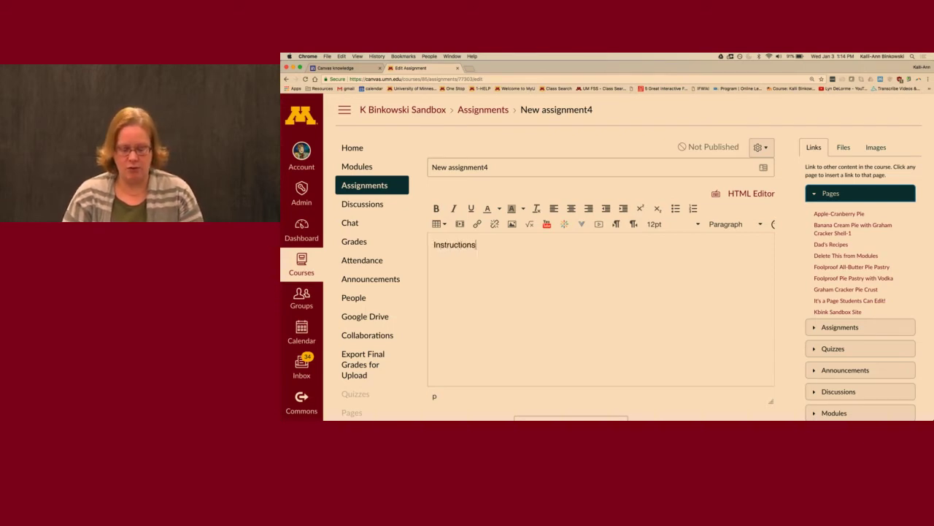
pyautogui.press('Return')
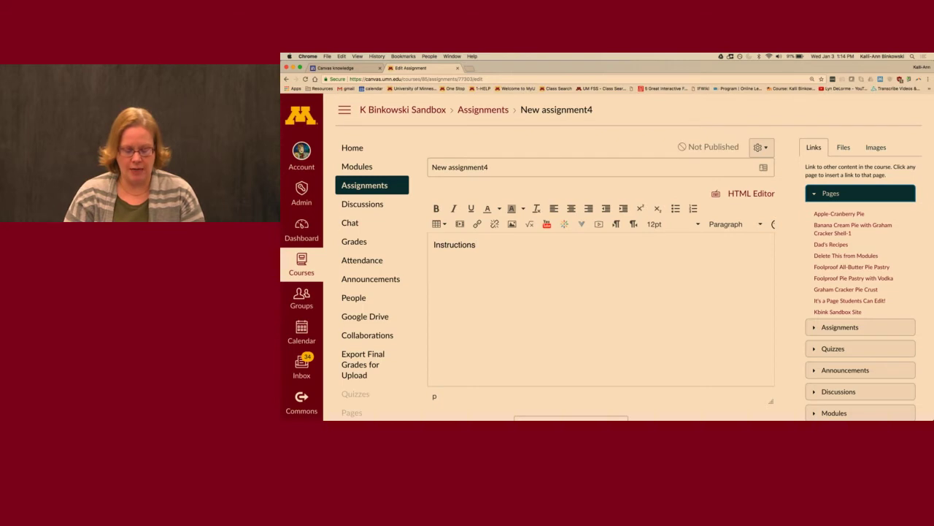
pyautogui.write('Resources')
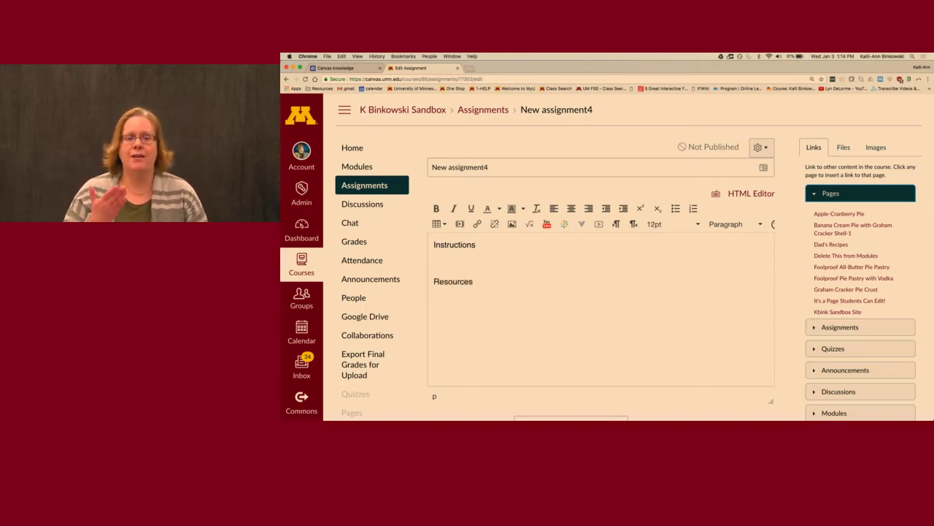
# Step: Format the "Instructions" and "Resources" lines in the assignment description as Header 2
pyautogui.doubleClick(456, 245)
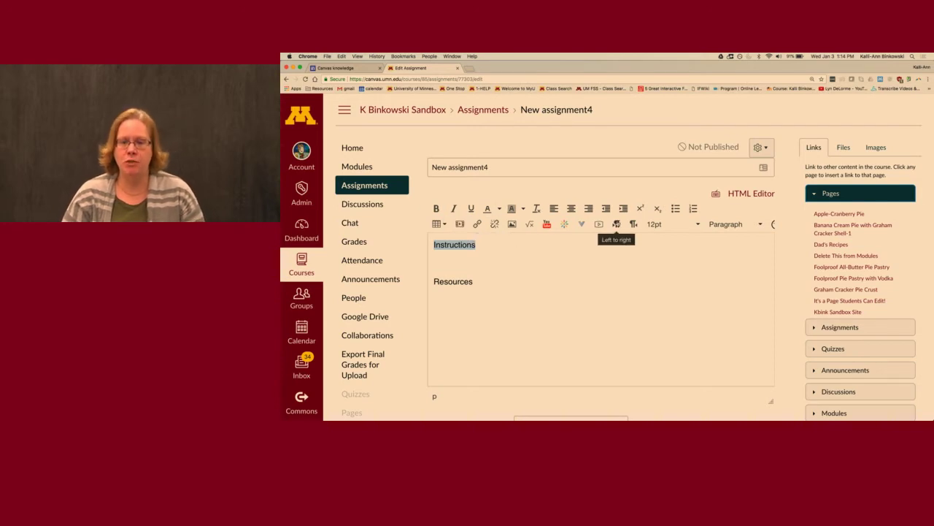
pyautogui.click(722, 227)
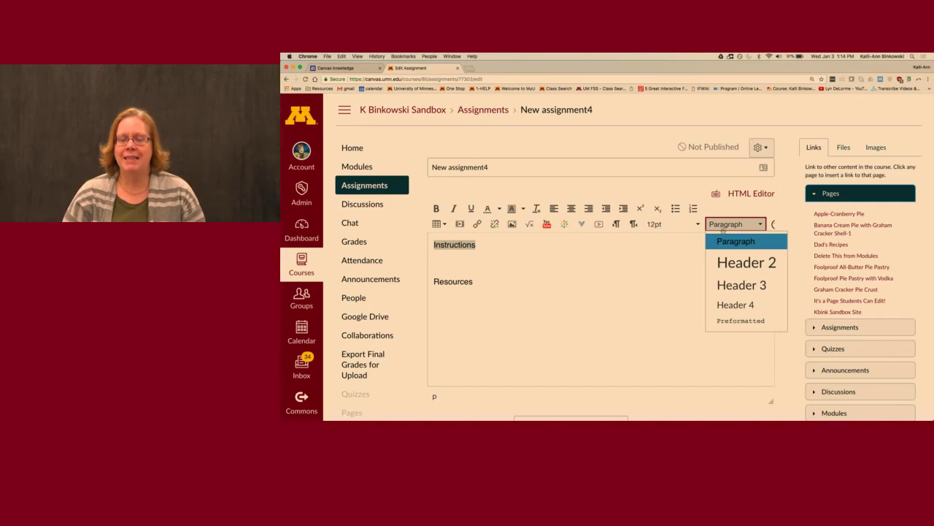
pyautogui.click(738, 264)
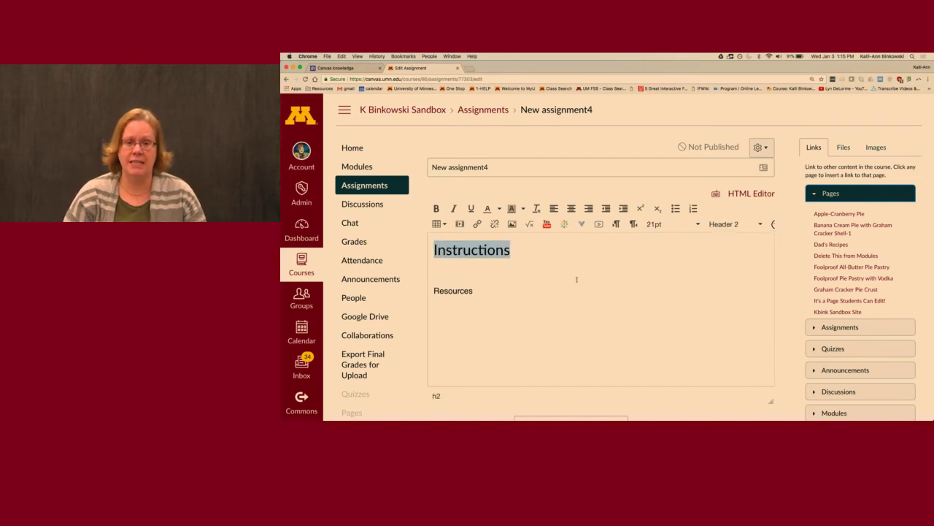
pyautogui.doubleClick(454, 290)
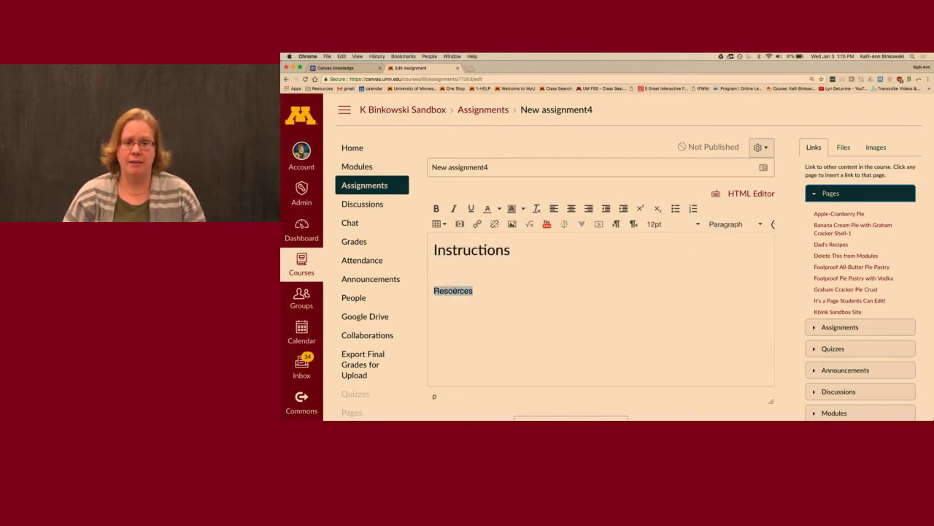
pyautogui.click(719, 227)
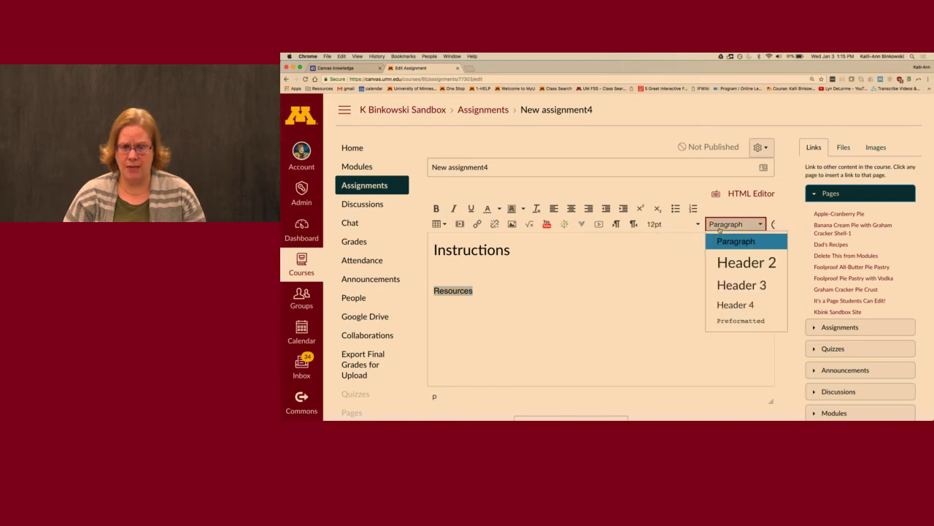
pyautogui.click(721, 264)
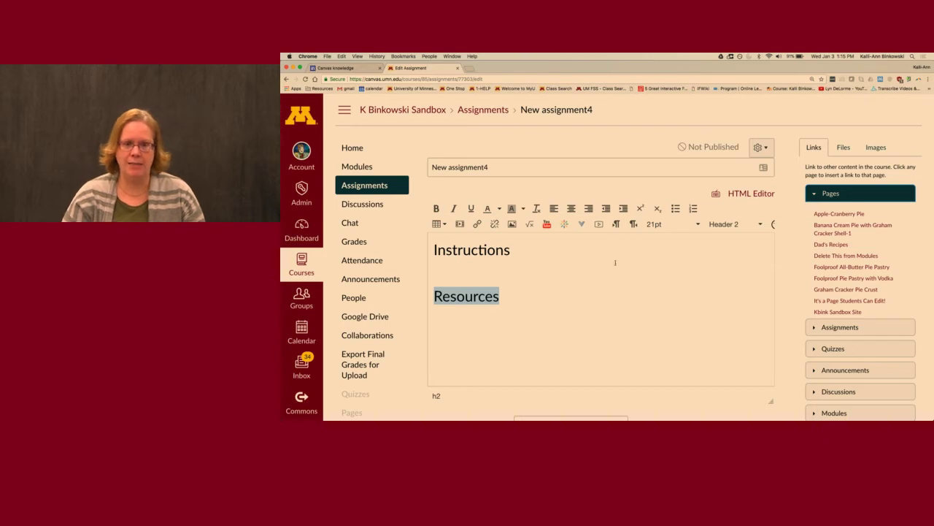
# Step: Add "Read this article" on a new line beneath the Instructions heading and make it a bulleted list item
pyautogui.click(564, 254)
pyautogui.press('Return')
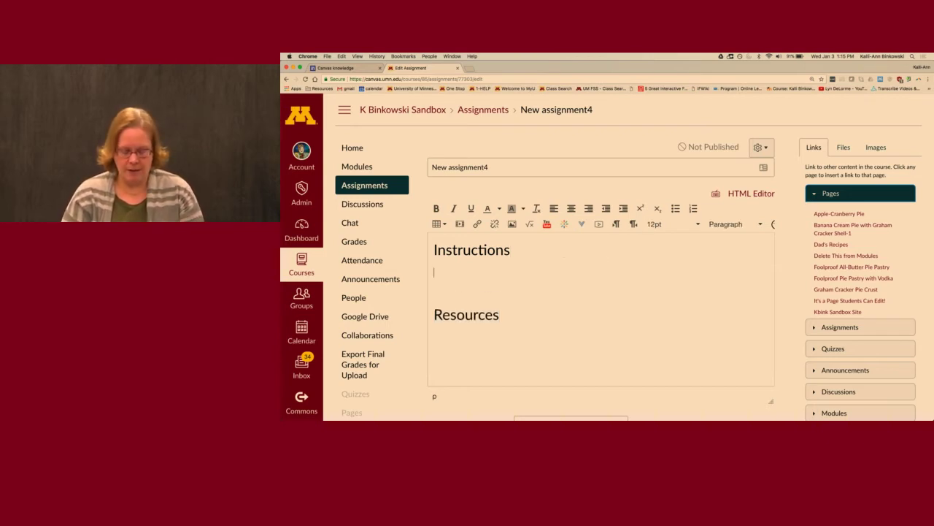
pyautogui.write('Read this ')
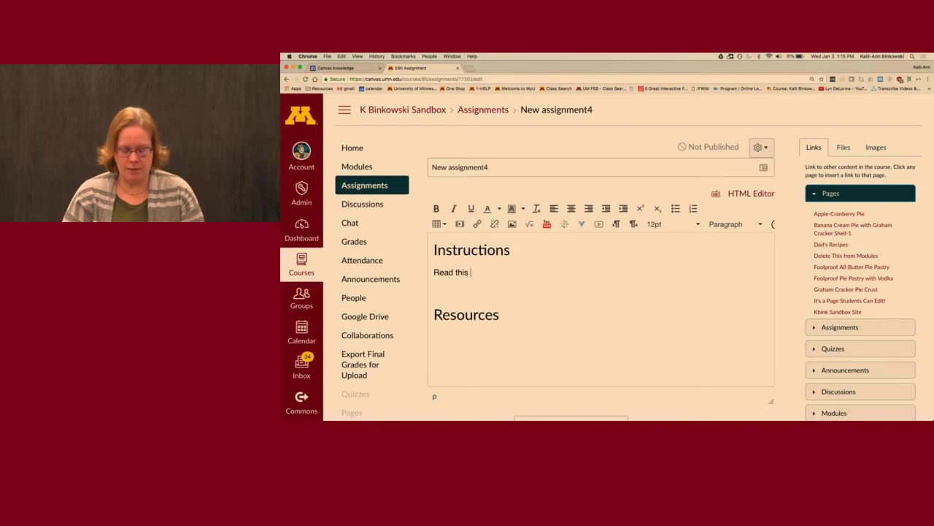
pyautogui.write('article')
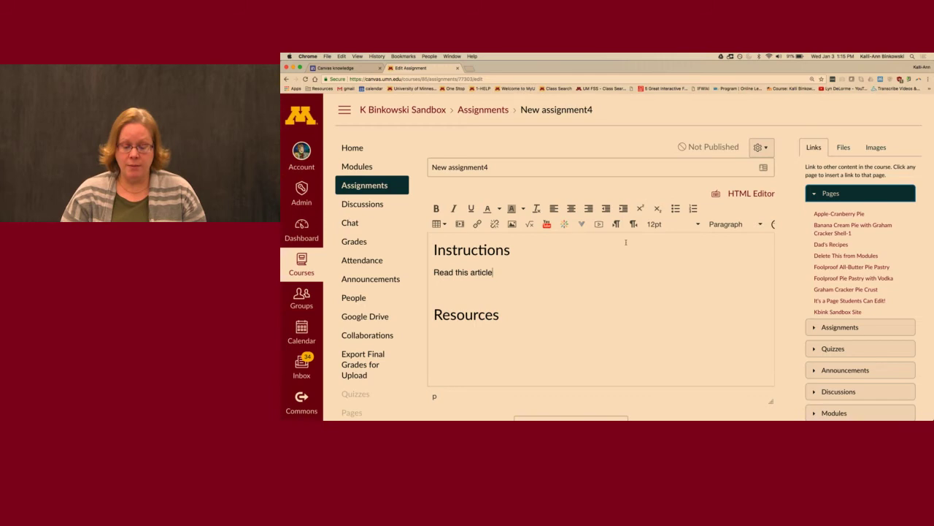
pyautogui.click(694, 209)
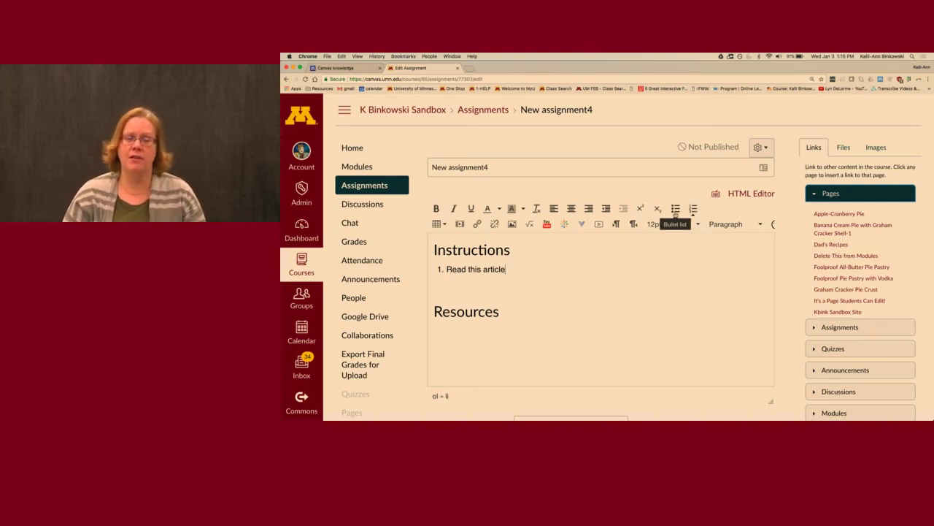
pyautogui.click(675, 210)
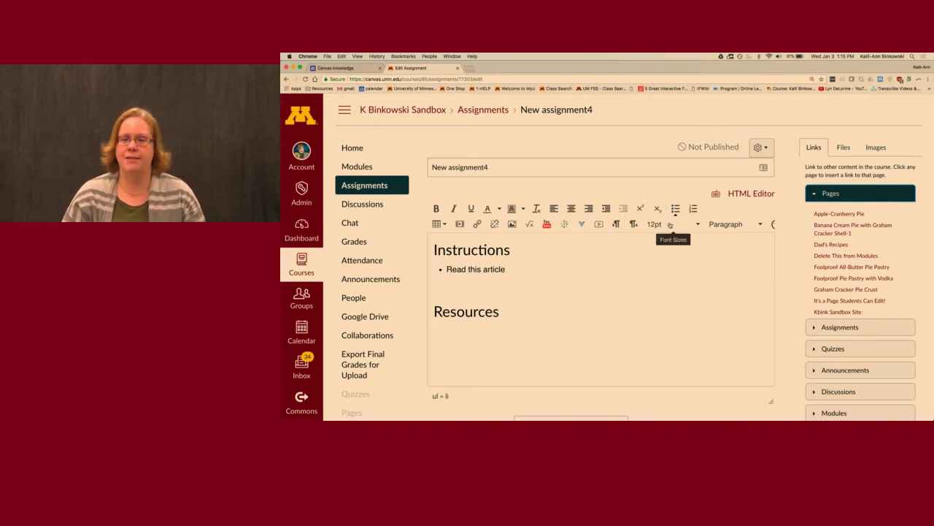
# Step: Link the word "article" in the bullet to the 1996 article PDF in the Resource files folder
pyautogui.doubleClick(494, 269)
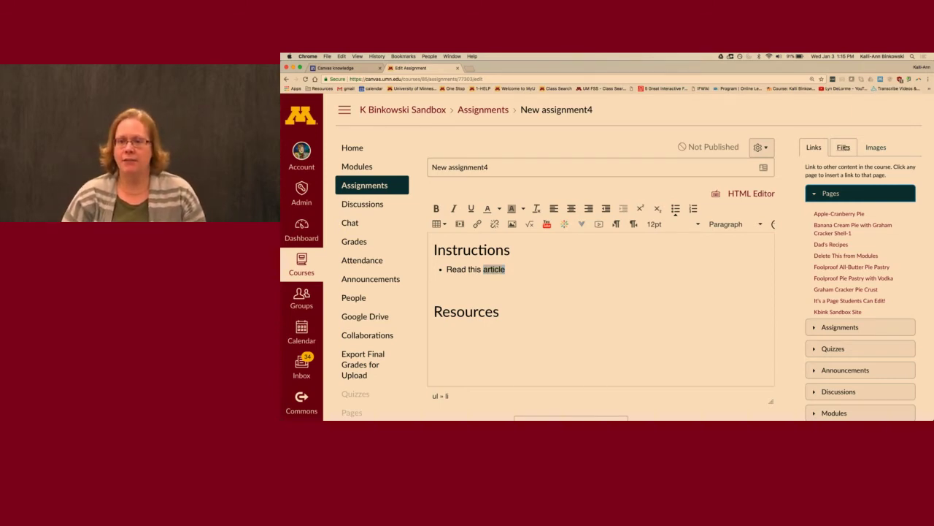
pyautogui.click(844, 148)
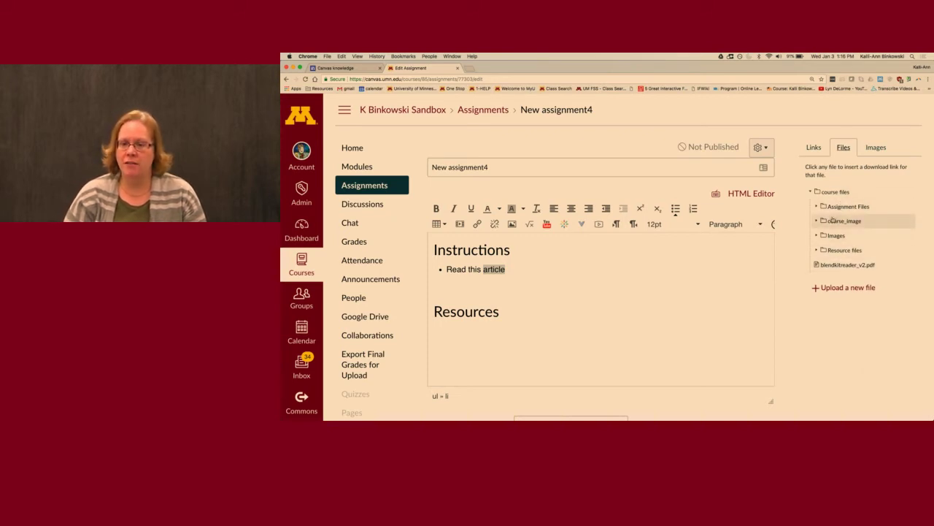
pyautogui.click(815, 251)
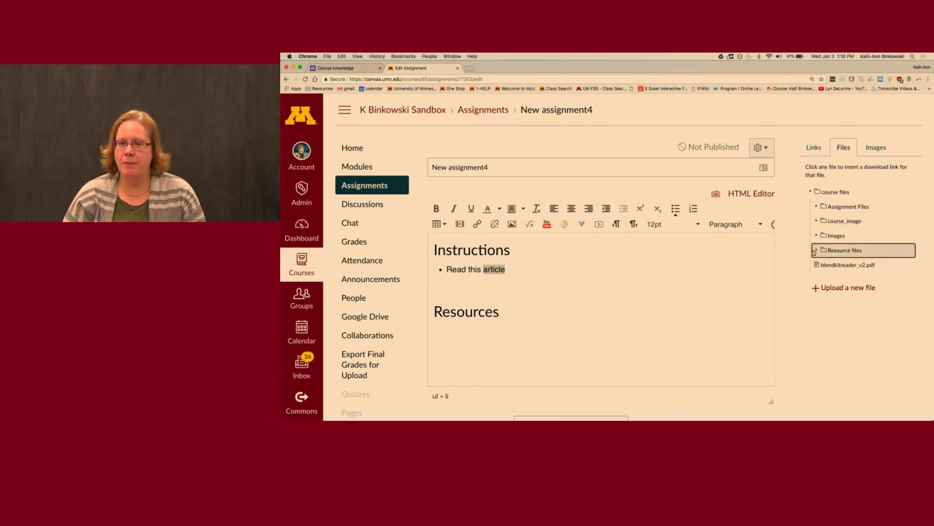
pyautogui.scroll(-1, 851, 292)
pyautogui.scroll(-1, 851, 296)
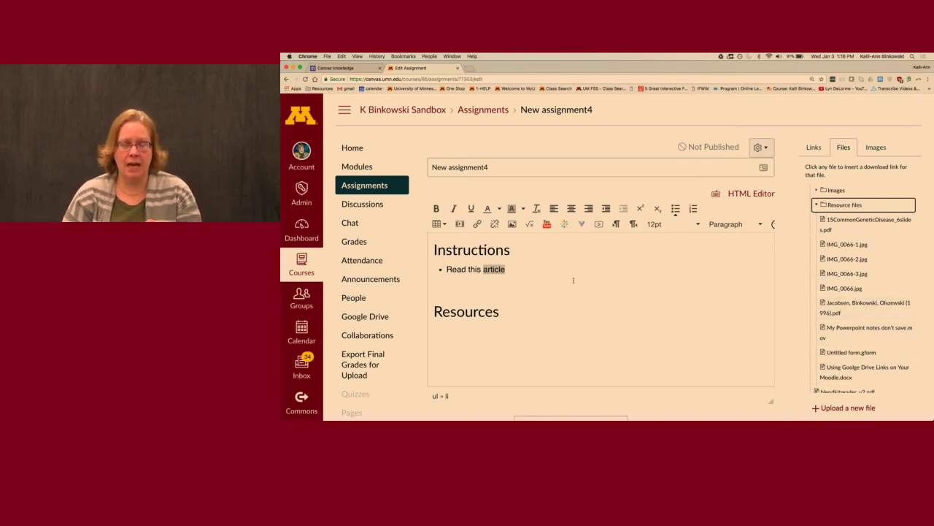
pyautogui.click(839, 307)
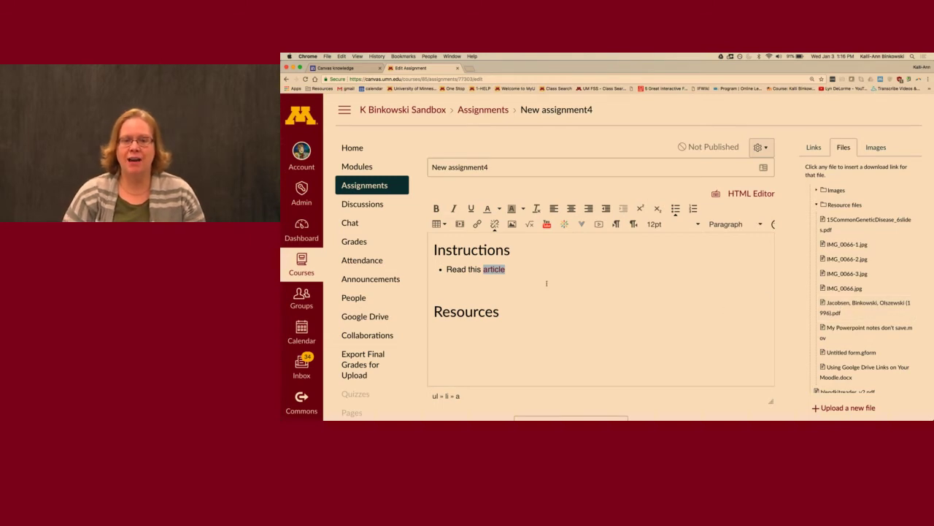
# Step: Extend the link text in the first bullet with the article's first author's surname before the word "article"
pyautogui.click(479, 270)
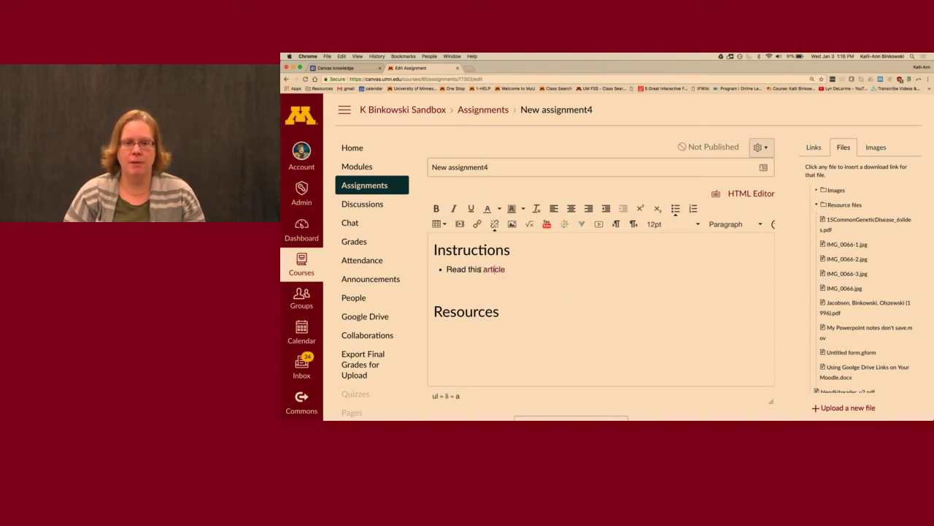
pyautogui.write('Jacobe')
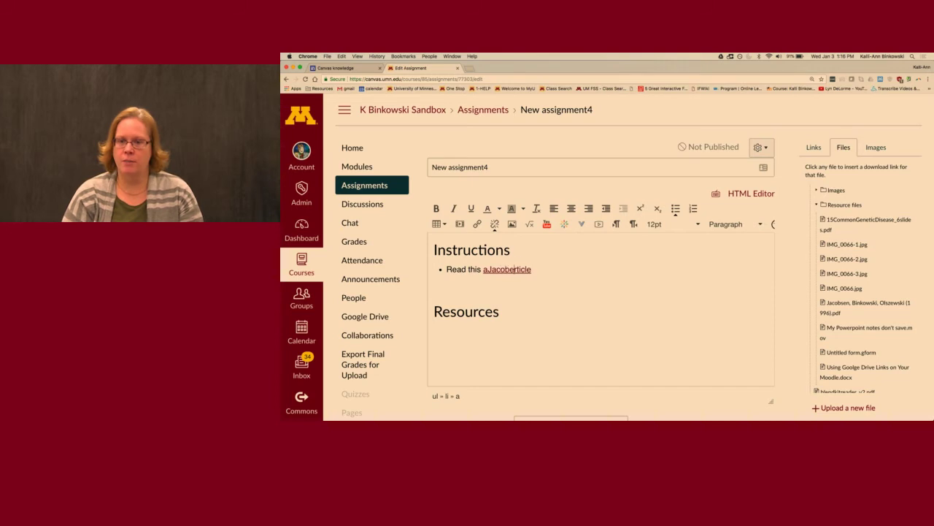
pyautogui.write('en a')
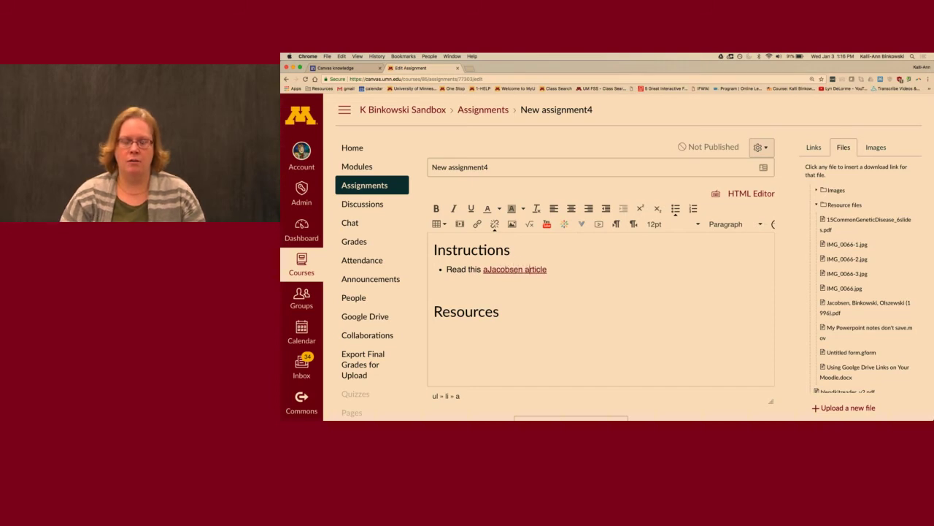
pyautogui.click(489, 270)
pyautogui.press('BackSpace')
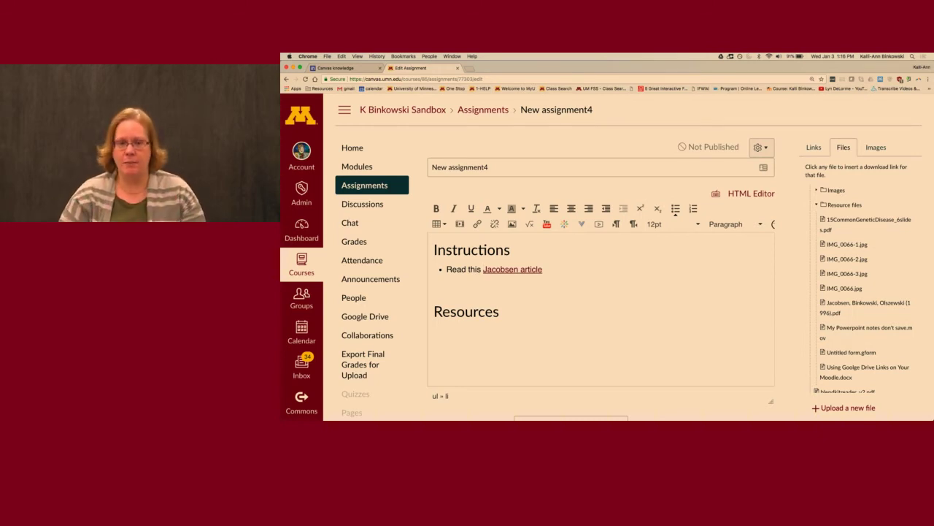
# Step: Add a second bullet reading "Take" below the article bullet
pyautogui.click(539, 270)
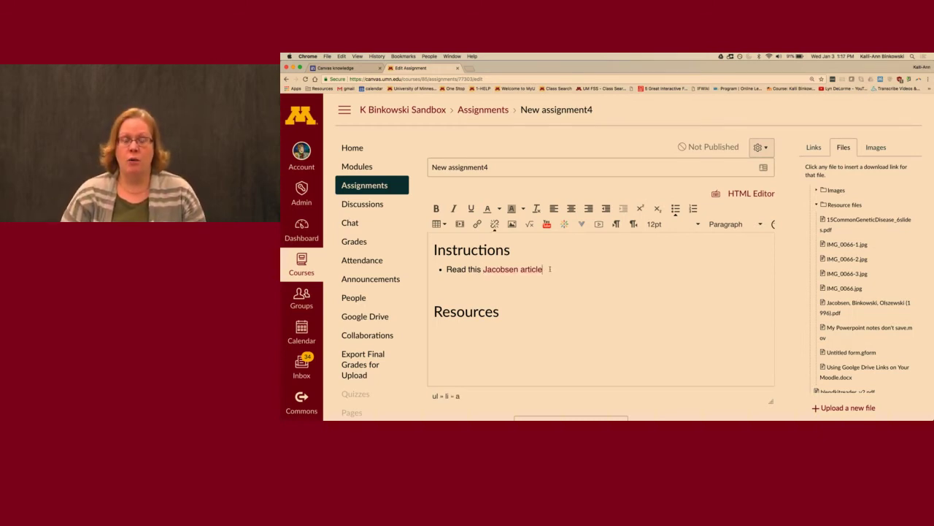
pyautogui.press('Return')
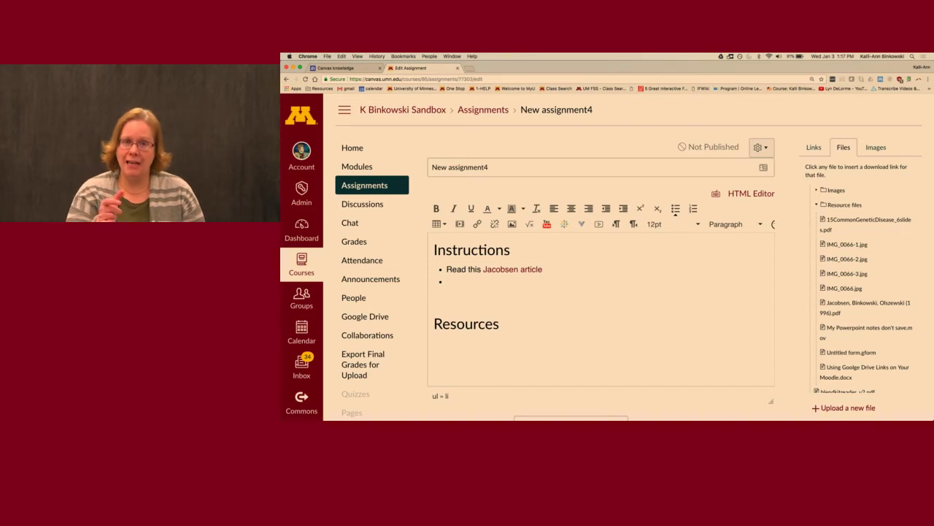
pyautogui.write('Take this')
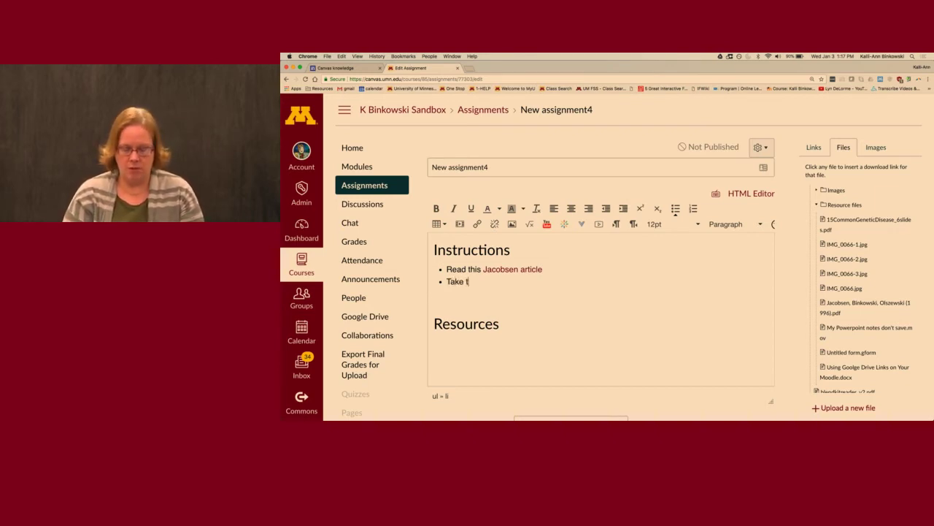
pyautogui.press('BackSpace')
pyautogui.press('BackSpace')
pyautogui.press('BackSpace')
pyautogui.press('BackSpace')
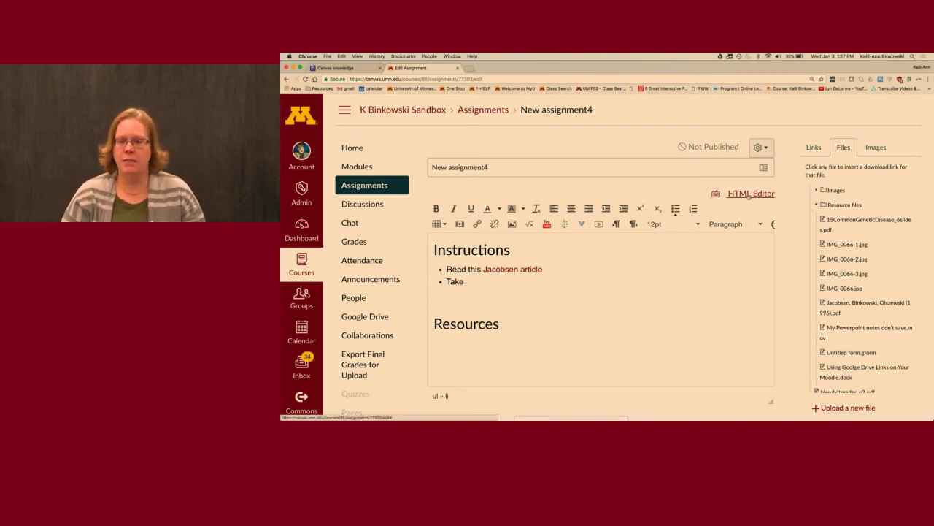
# Step: Insert a link to the course quiz "Biology Quiz- Requires Respondus LockDown Browser" after "Take"
pyautogui.click(813, 148)
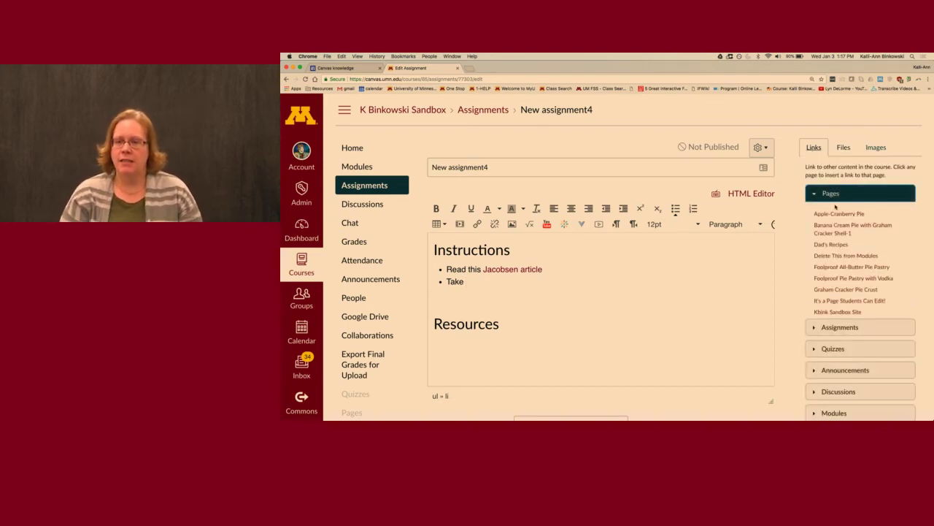
pyautogui.click(835, 352)
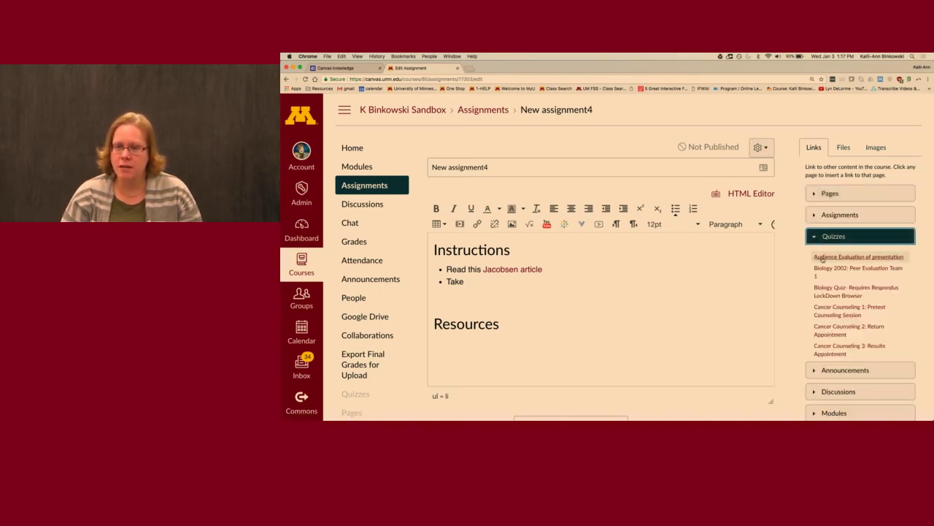
pyautogui.click(828, 300)
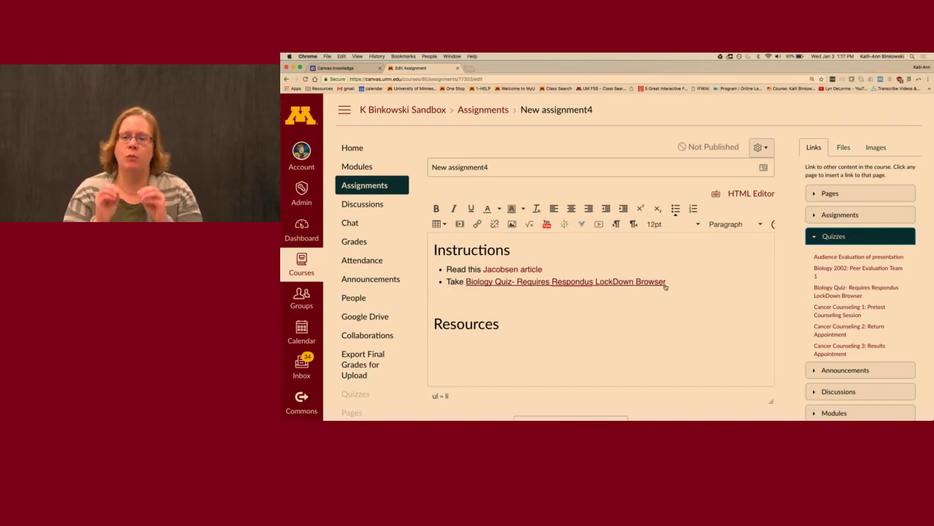
# Step: Choose My photo.jpg from the Images folder in the course files as the image to insert after the quiz link
pyautogui.click(514, 227)
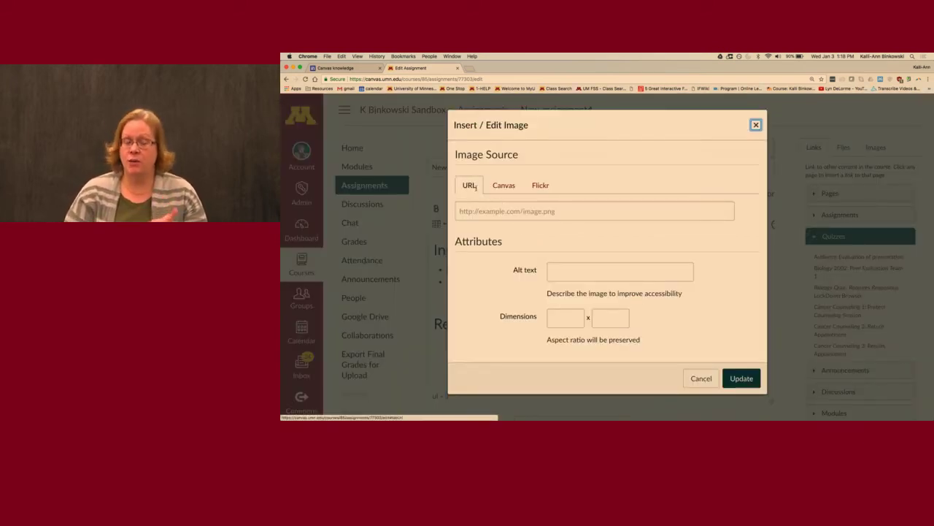
pyautogui.click(509, 187)
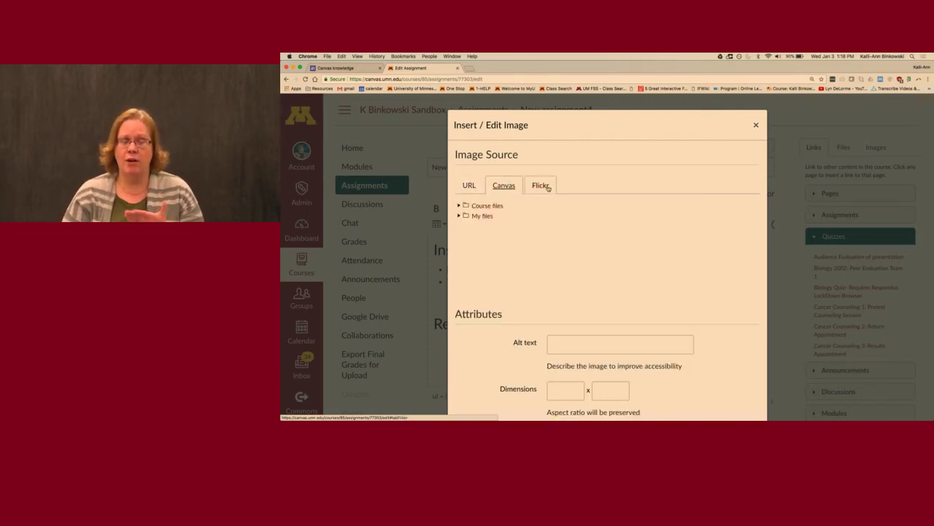
pyautogui.click(544, 186)
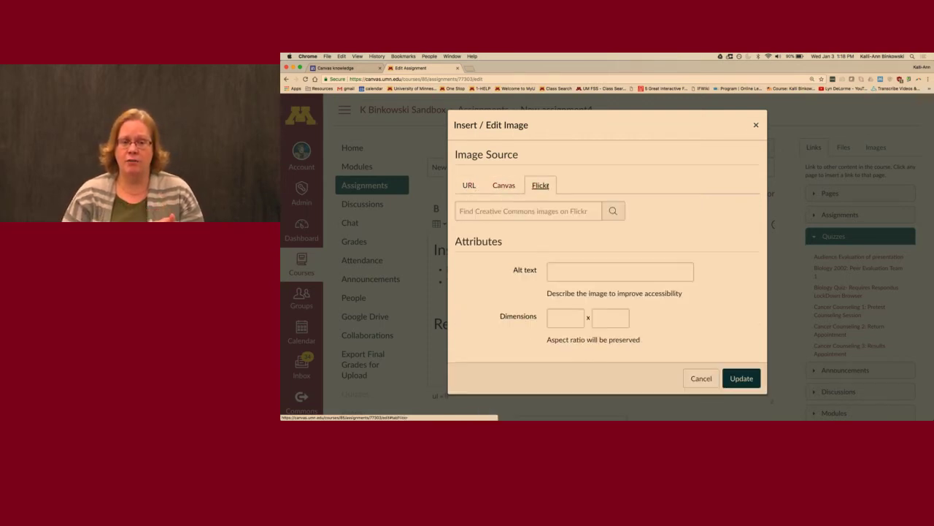
pyautogui.click(502, 187)
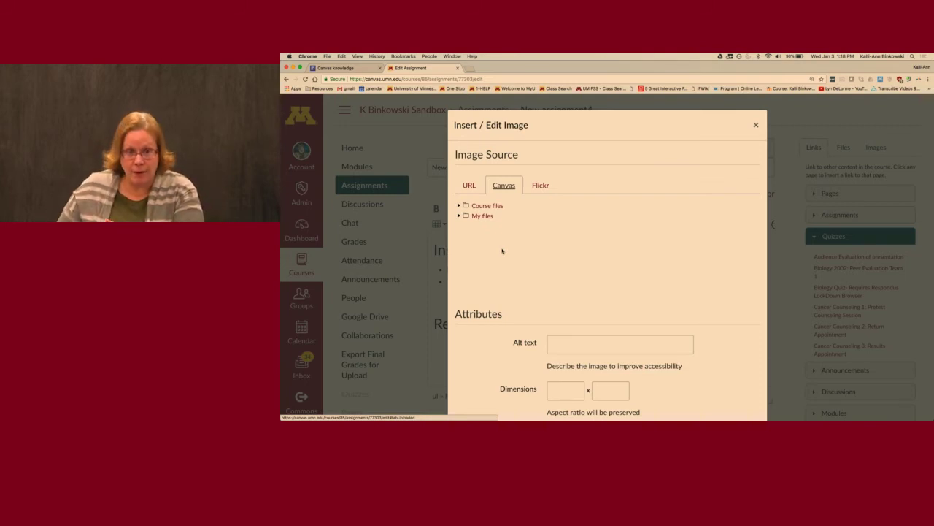
pyautogui.click(459, 206)
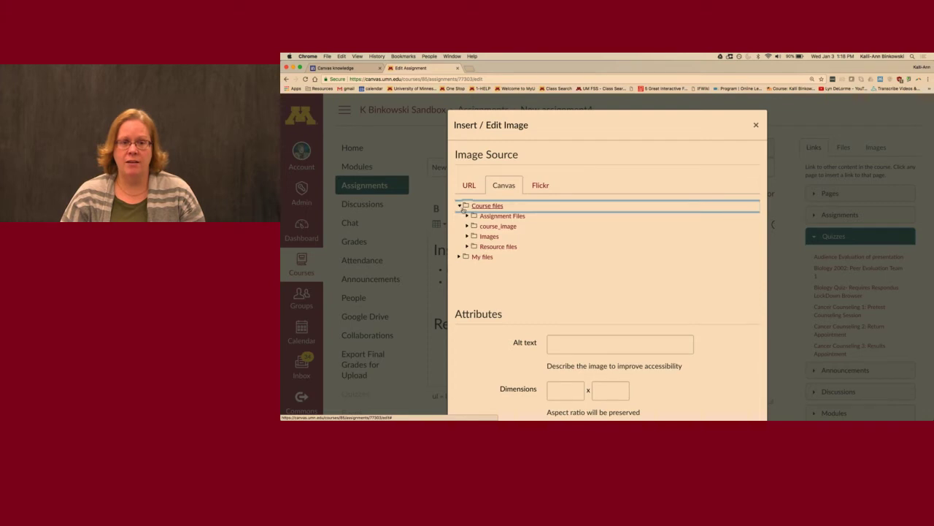
pyautogui.click(486, 237)
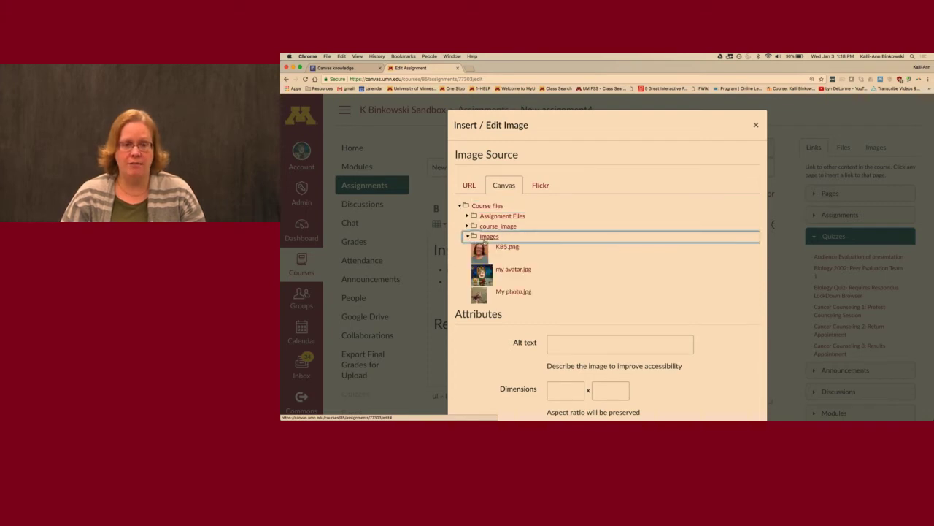
pyautogui.click(511, 295)
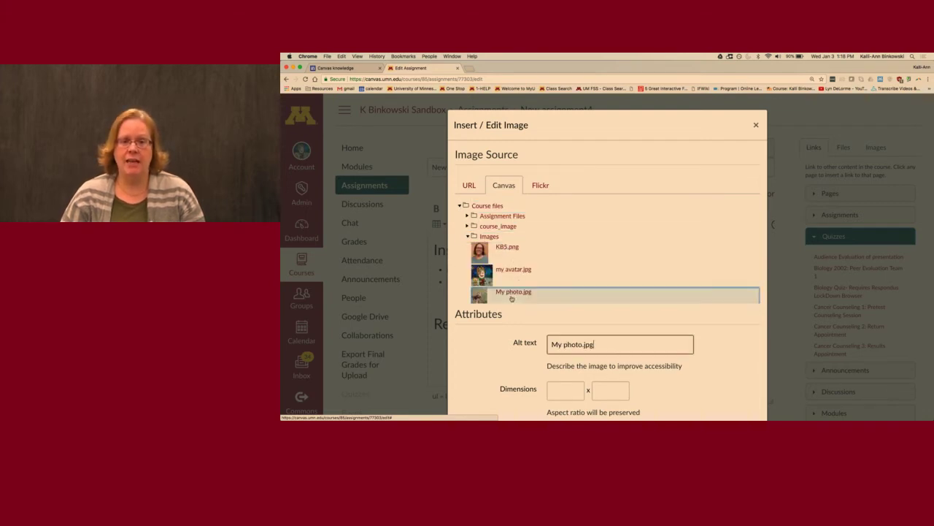
# Step: Set the image's alt text to "Puppy" and insert it into the assignment description
pyautogui.tripleClick(602, 347)
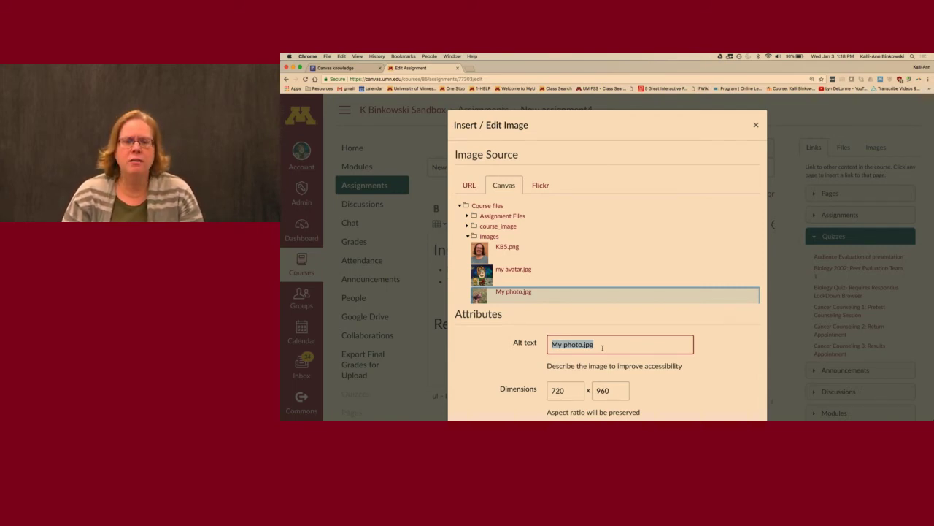
pyautogui.write('Puppy')
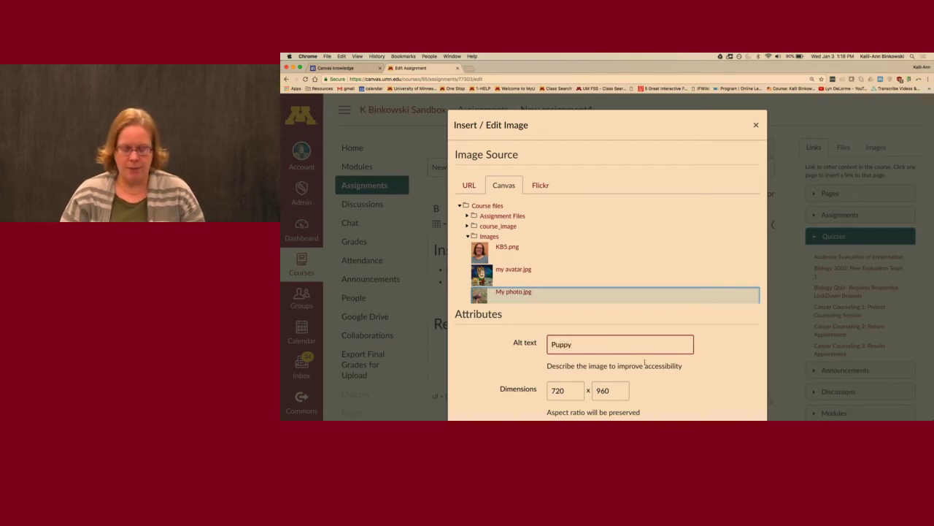
pyautogui.scroll(-3, 631, 384)
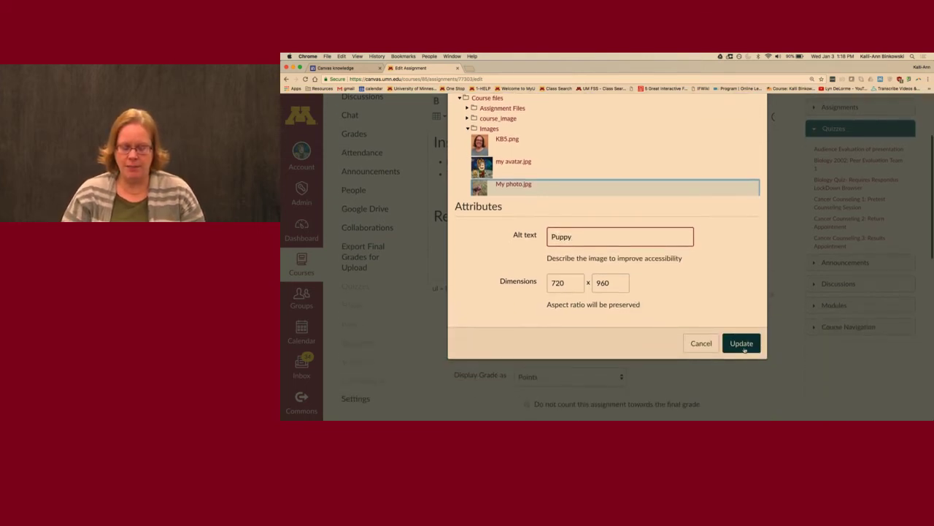
pyautogui.click(742, 343)
# Step: Review the inserted image and examine the available assignment group and submission type options
pyautogui.scroll(2, 744, 343)
pyautogui.scroll(3, 601, 241)
pyautogui.scroll(-3, 608, 241)
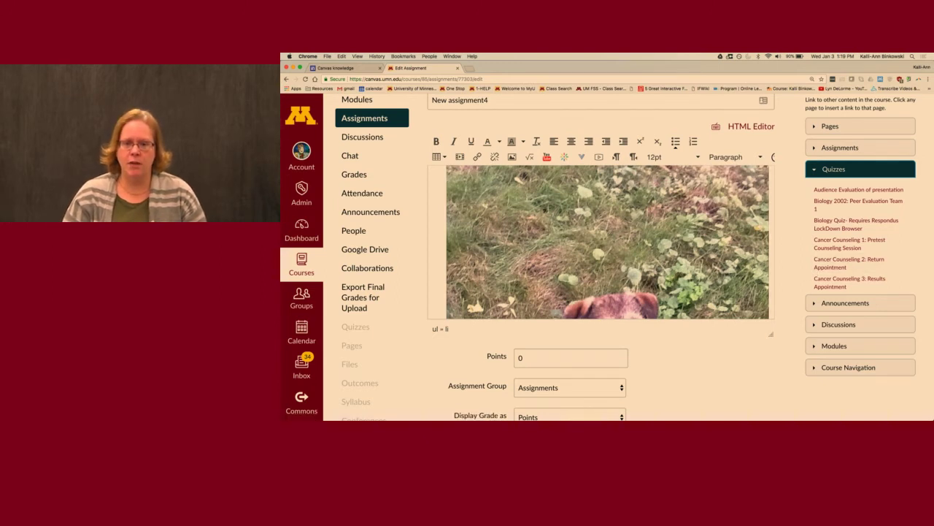
pyautogui.scroll(-3, 607, 241)
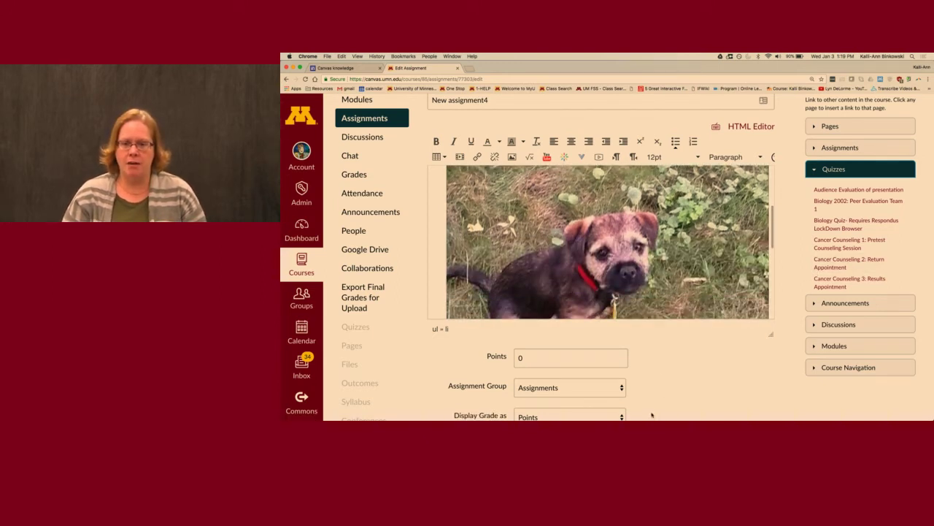
pyautogui.scroll(-4, 667, 386)
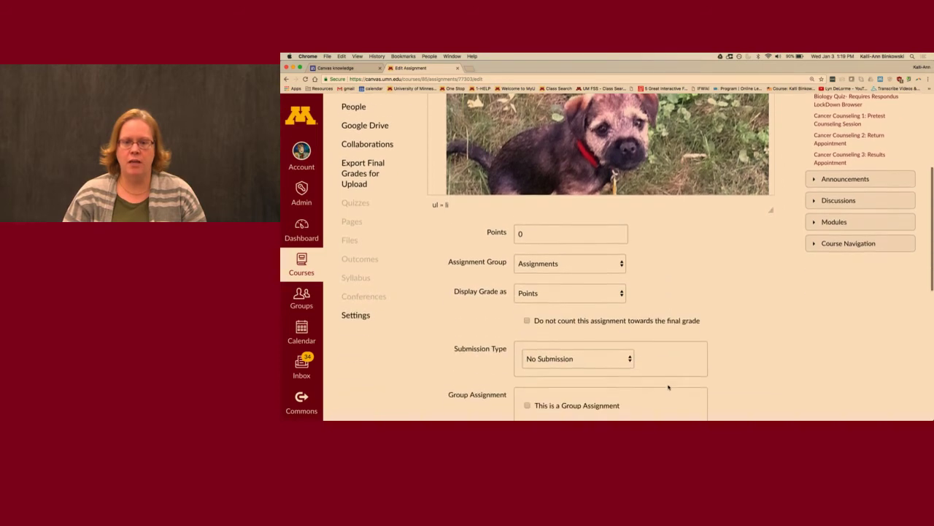
pyautogui.scroll(-1, 669, 387)
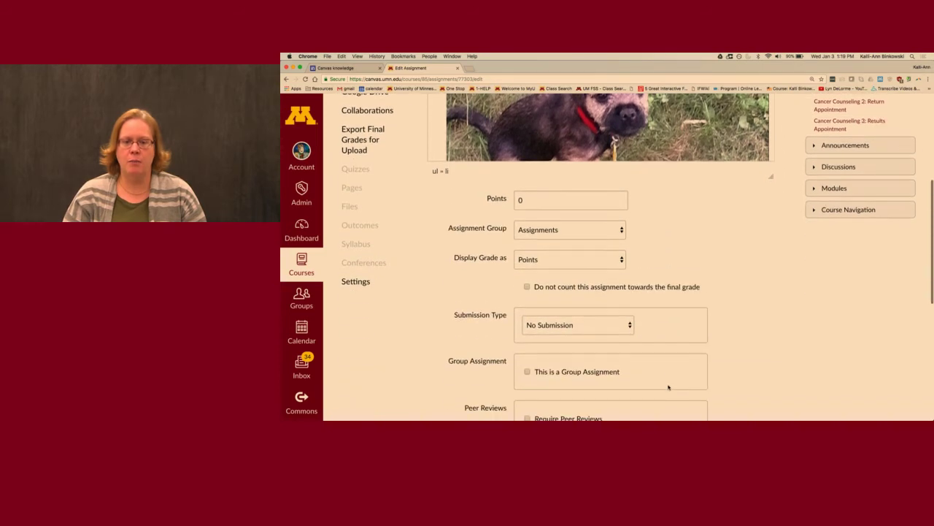
pyautogui.click(625, 231)
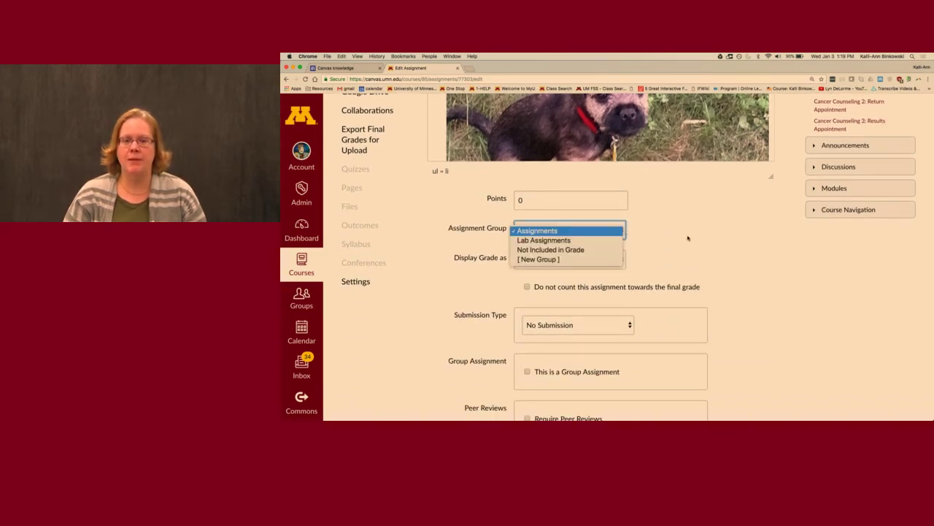
pyautogui.click(688, 238)
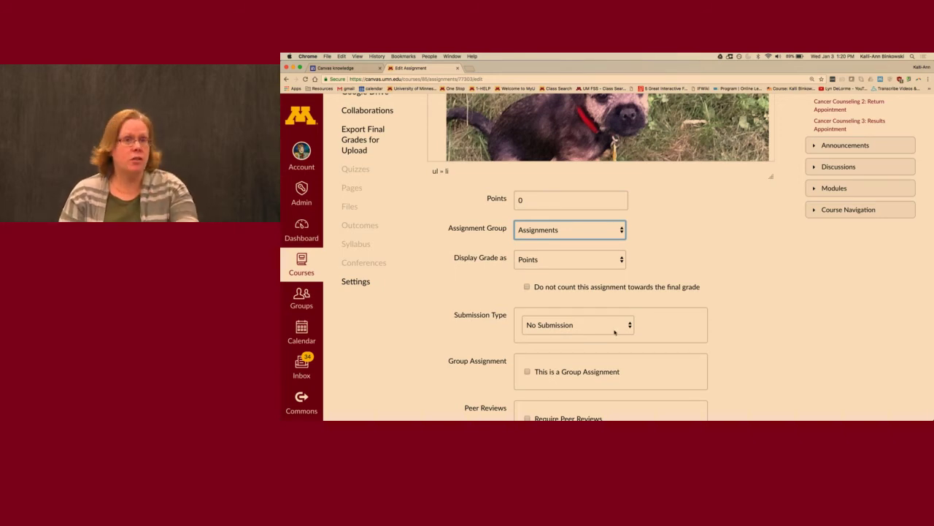
pyautogui.click(624, 329)
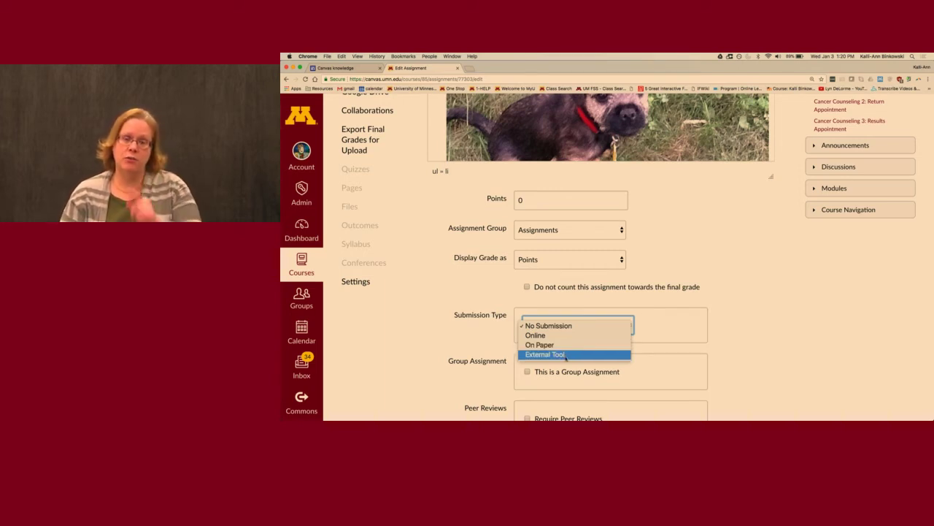
pyautogui.click(757, 323)
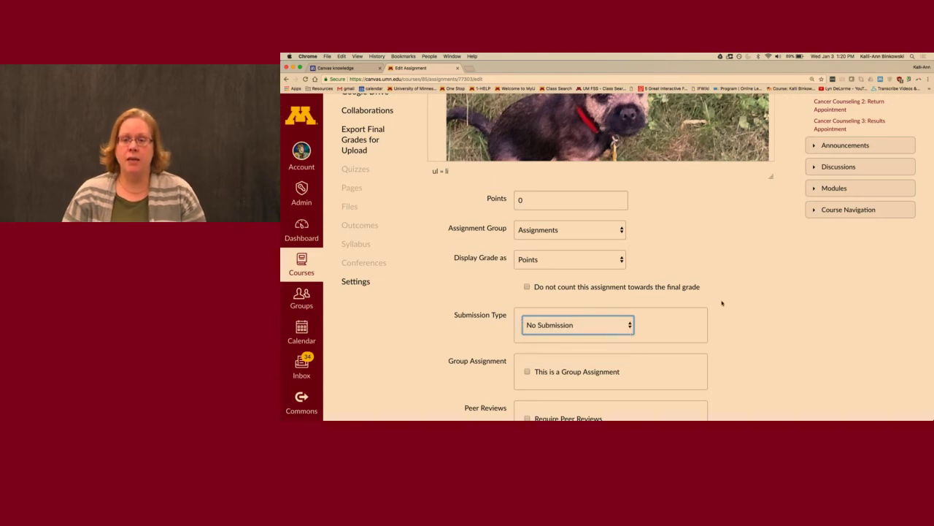
# Step: Assign the assignment only to the first instructor-named course section, removing everyone else from the assignees
pyautogui.scroll(-3, 722, 303)
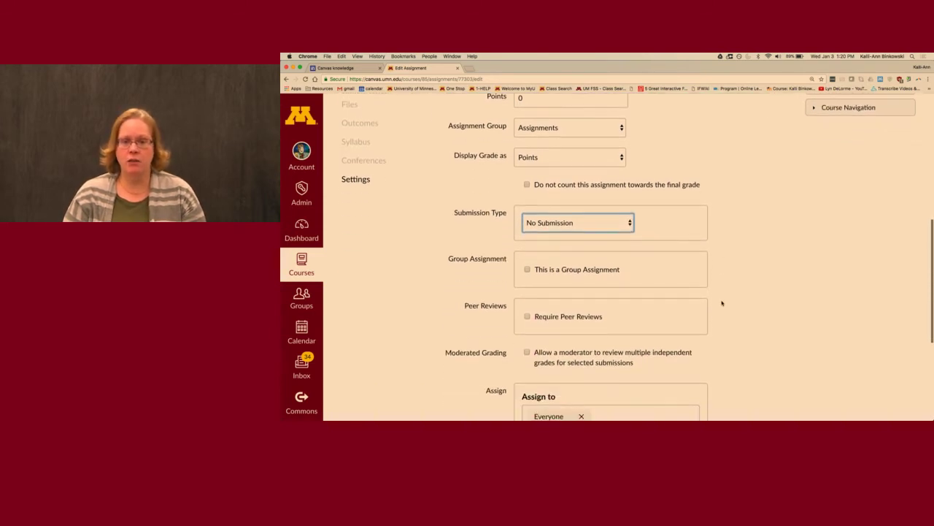
pyautogui.scroll(-4, 717, 309)
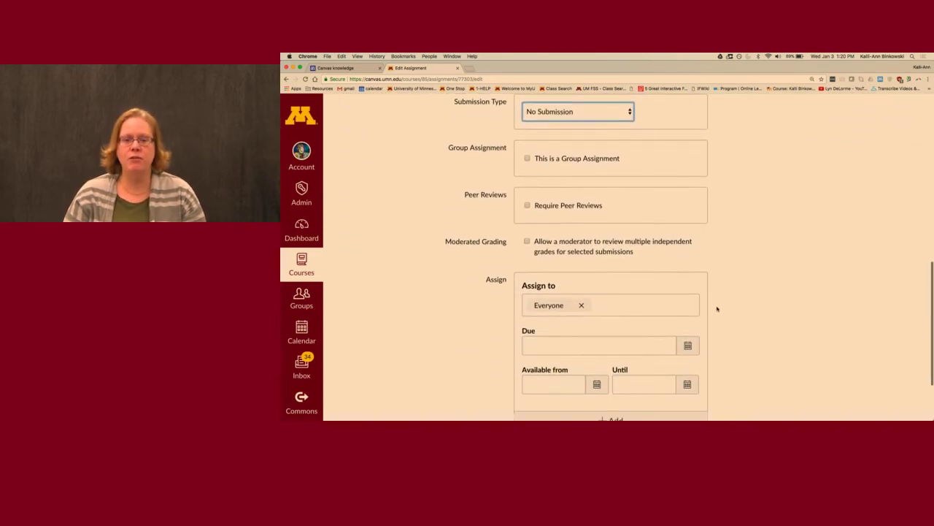
pyautogui.scroll(-3, 717, 308)
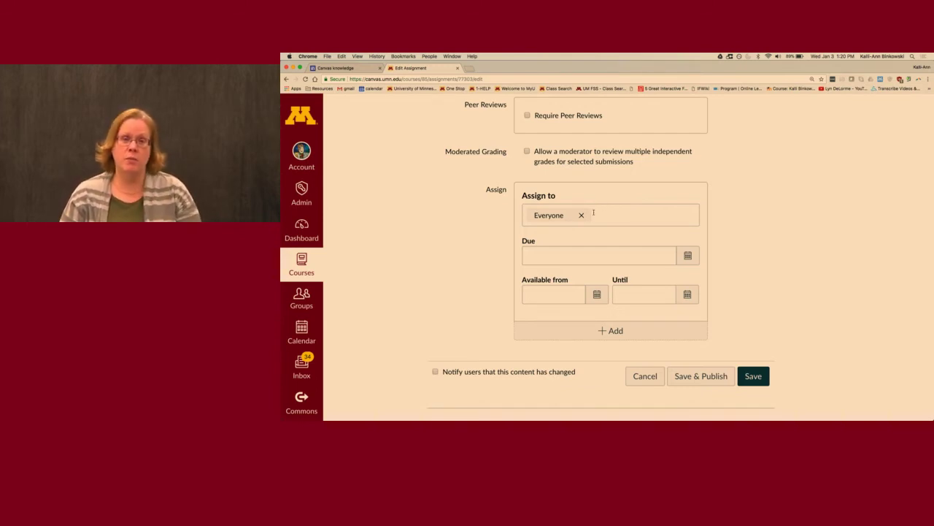
pyautogui.click(612, 217)
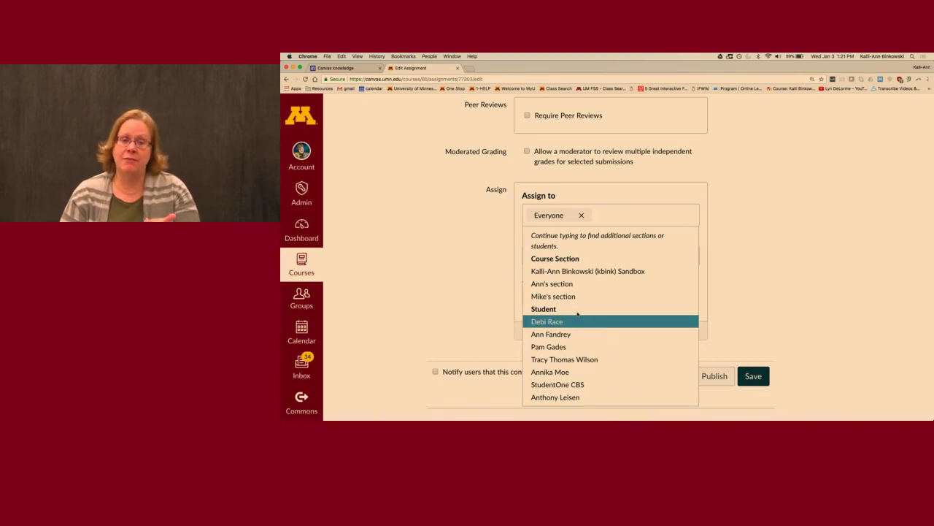
pyautogui.click(568, 284)
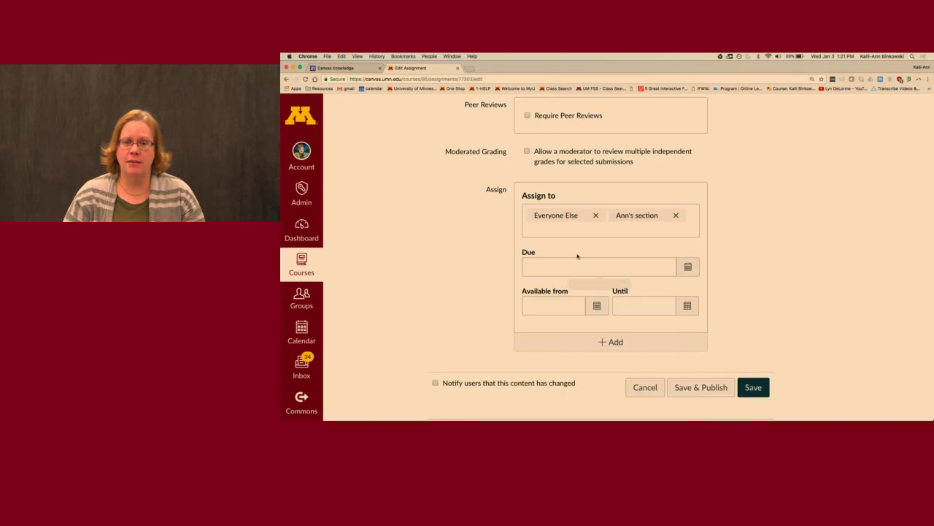
pyautogui.click(595, 216)
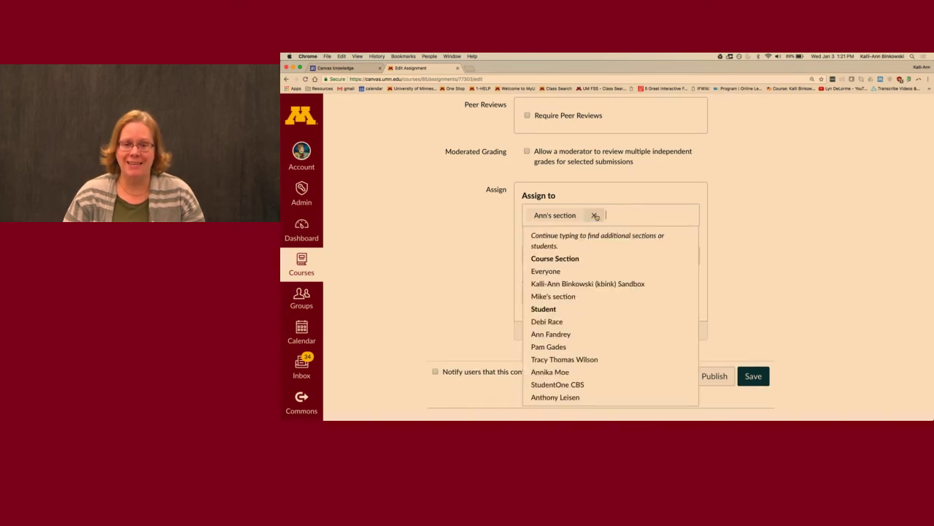
pyautogui.click(724, 243)
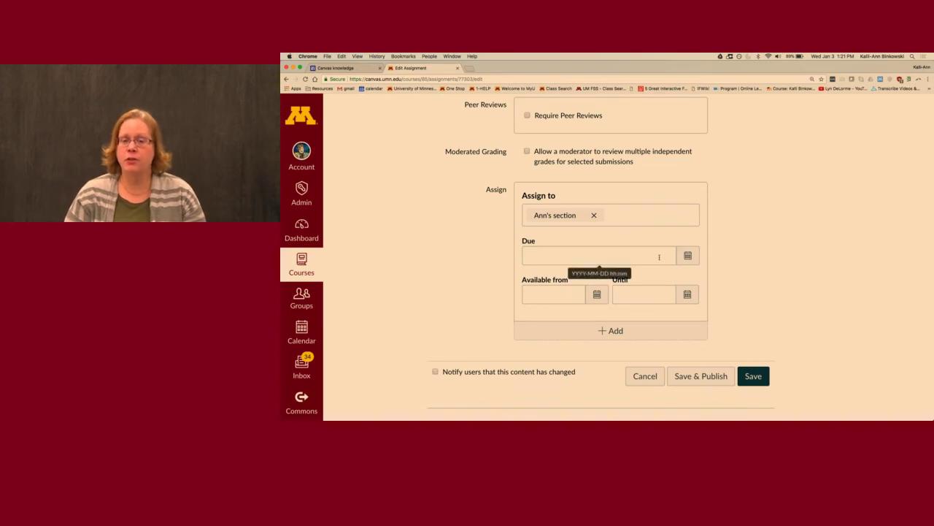
# Step: Set the section's due date to January 4, 2018 at 11:59pm
pyautogui.click(688, 256)
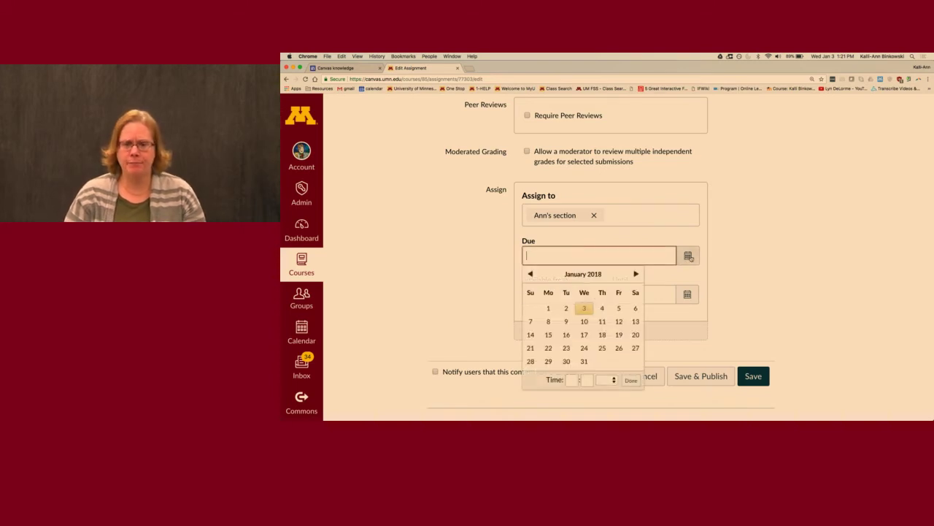
pyautogui.click(602, 309)
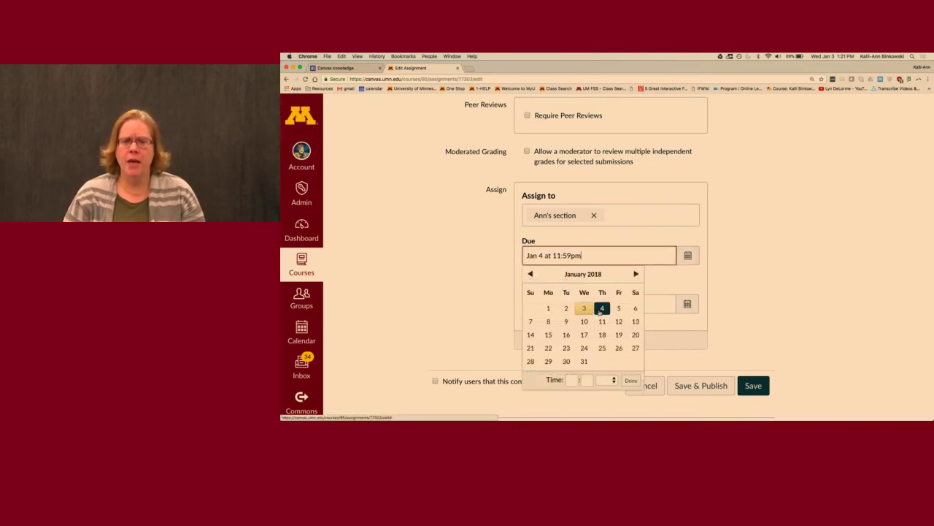
pyautogui.click(679, 284)
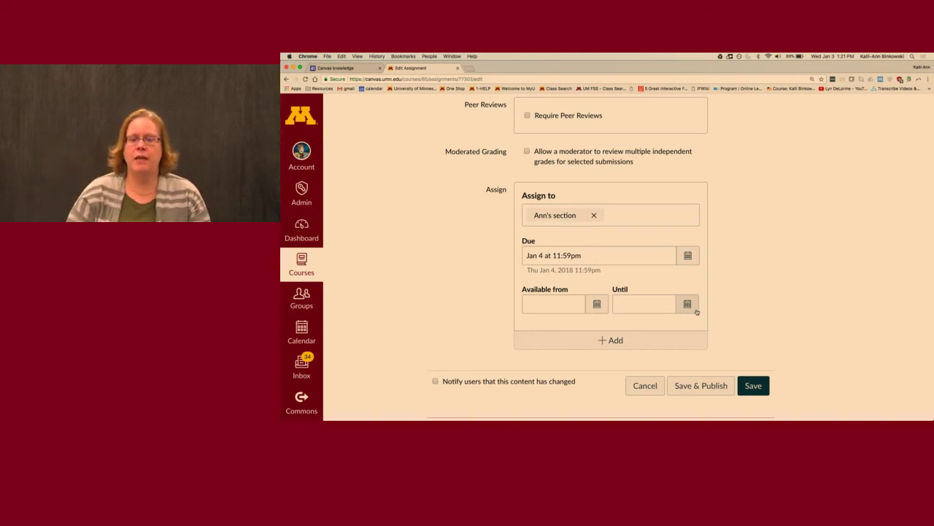
# Step: Set the availability end date to January 11, 2018 at 11:59pm, then save and publish the assignment without including the other sections
pyautogui.click(687, 305)
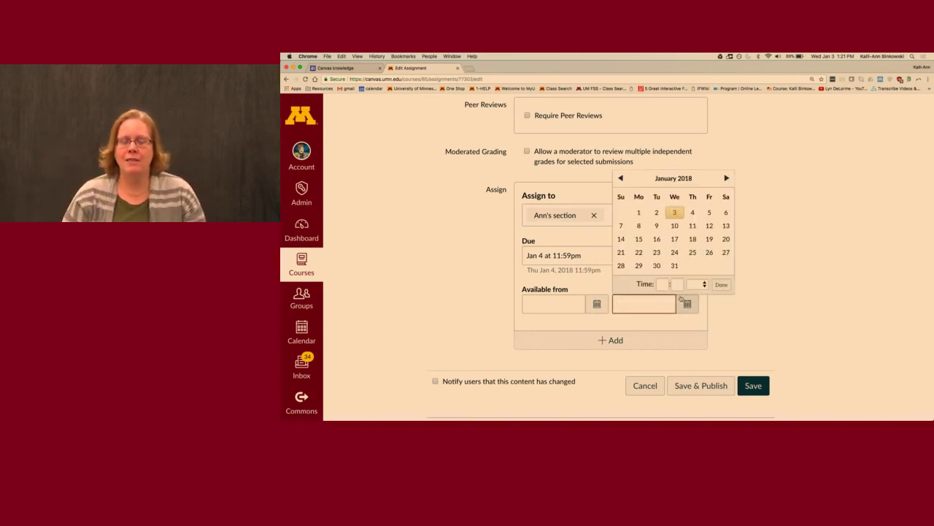
pyautogui.click(694, 225)
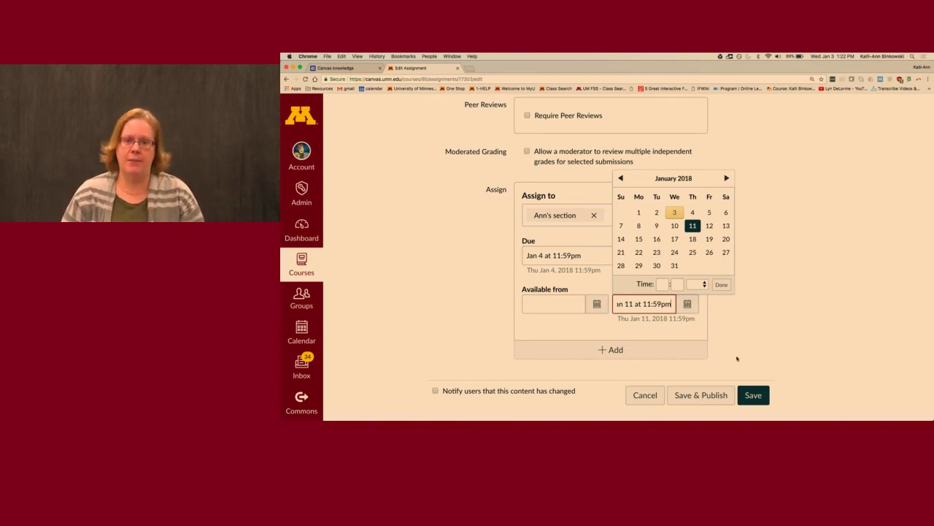
pyautogui.click(713, 395)
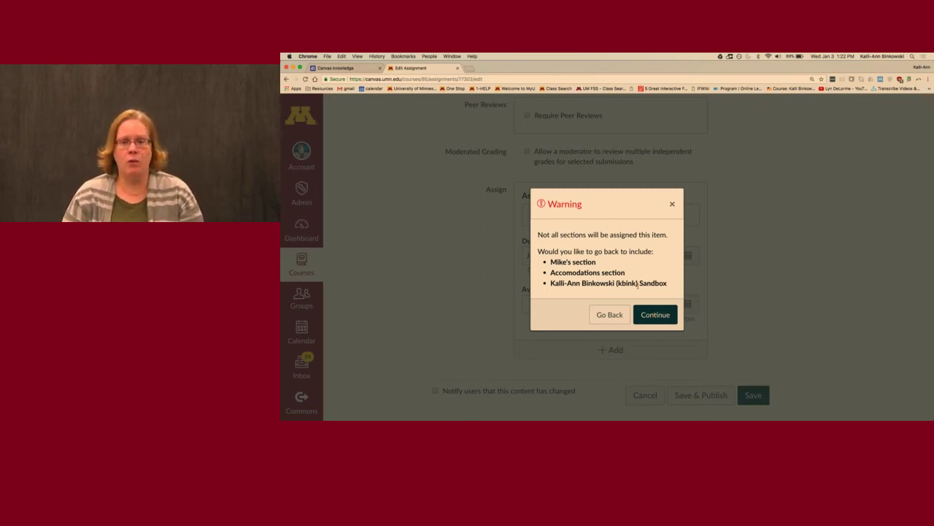
pyautogui.click(659, 316)
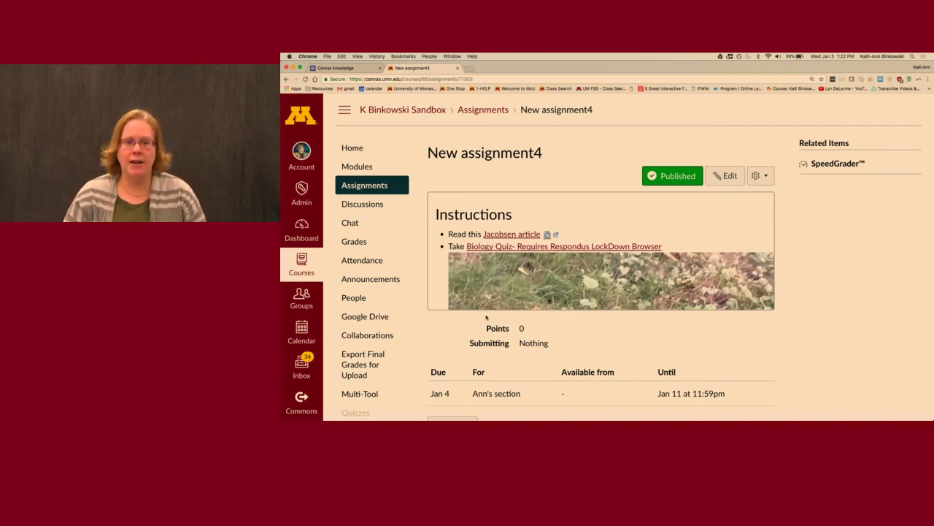
# Step: Open "Just type in something Assignment" from the Week 2: Jan. 21-27 module
pyautogui.click(359, 167)
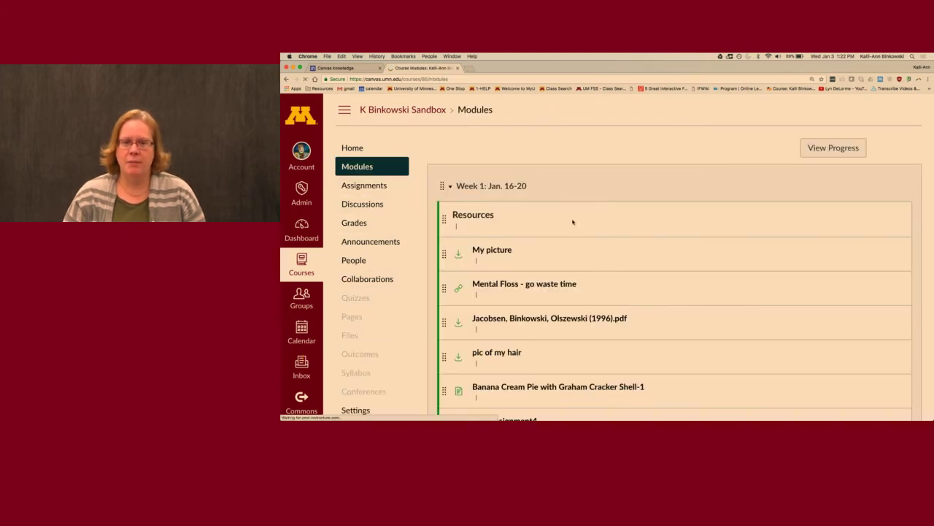
pyautogui.scroll(-5, 577, 270)
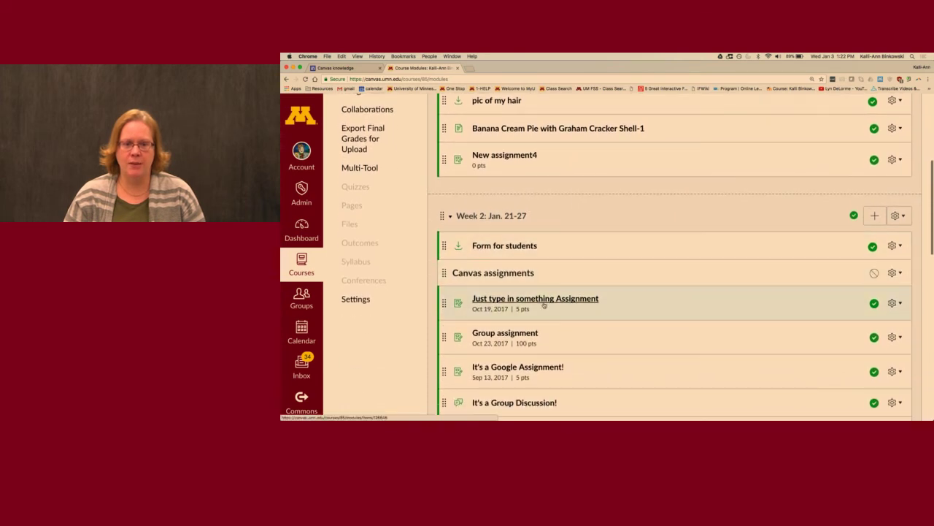
pyautogui.click(541, 299)
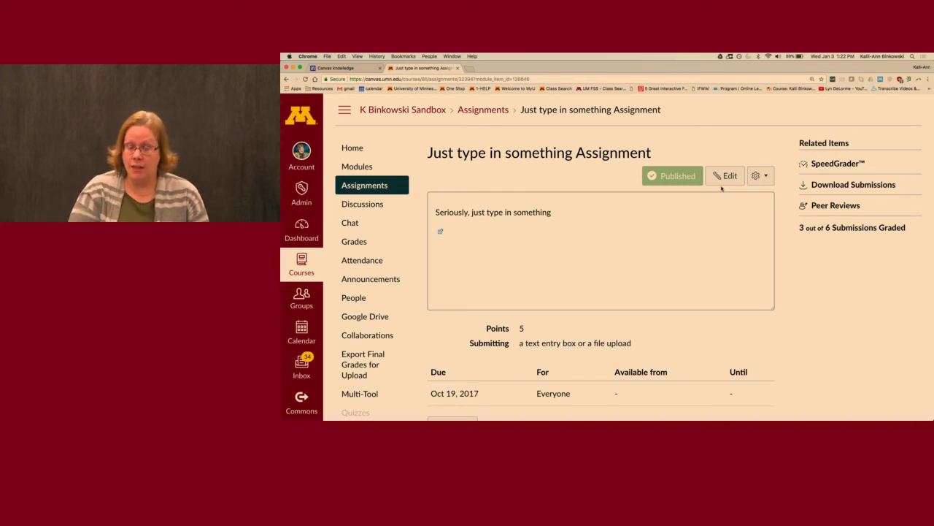
# Step: Open the assignment's submissions in SpeedGrader and show students from all sections
pyautogui.click(840, 164)
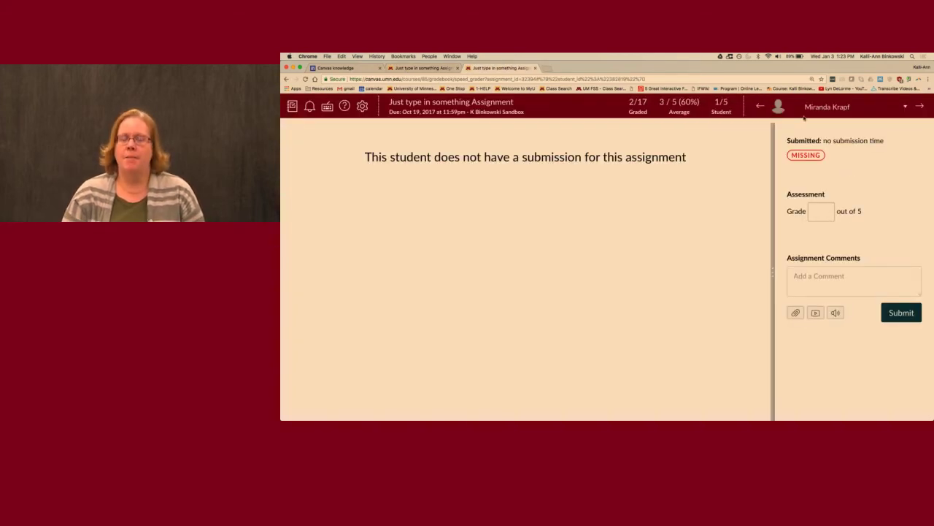
pyautogui.click(825, 112)
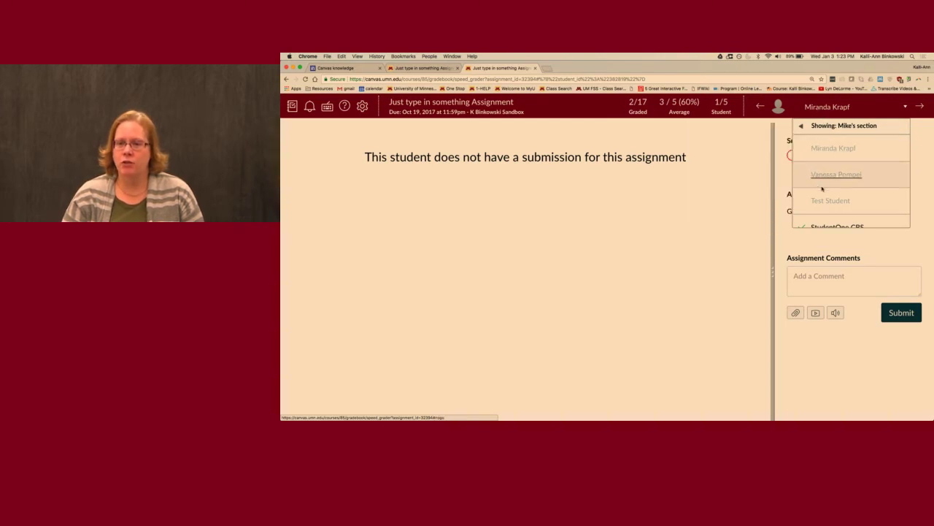
pyautogui.moveTo(831, 130)
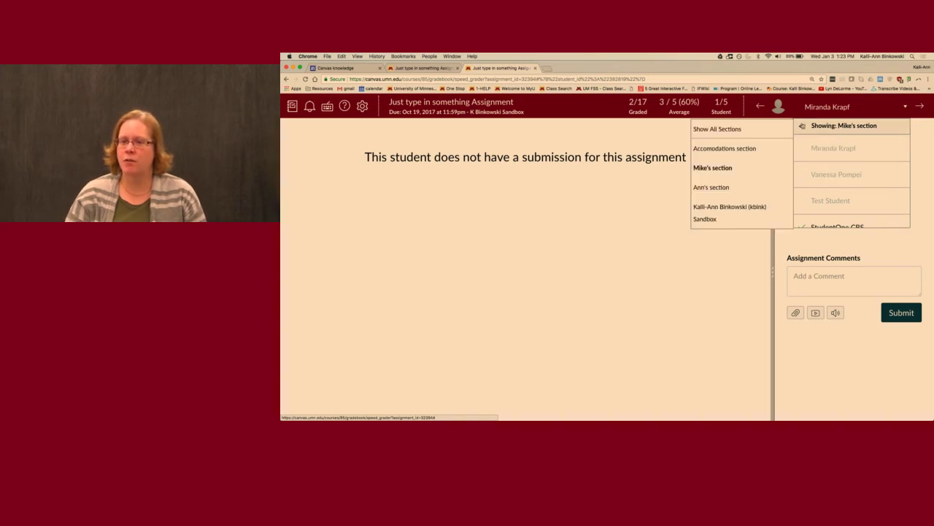
pyautogui.click(719, 132)
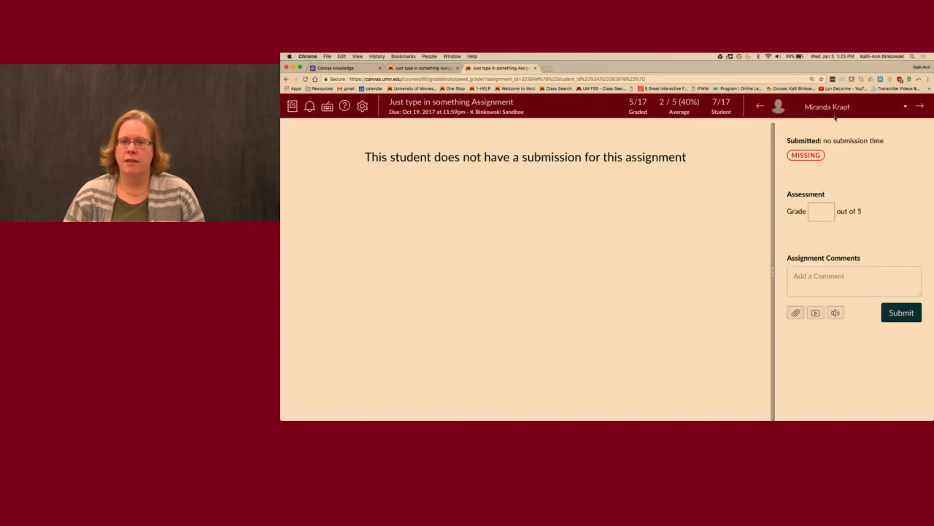
# Step: Find the test student with a submitted file in the student list and open the errorlog.txt submission
pyautogui.click(842, 108)
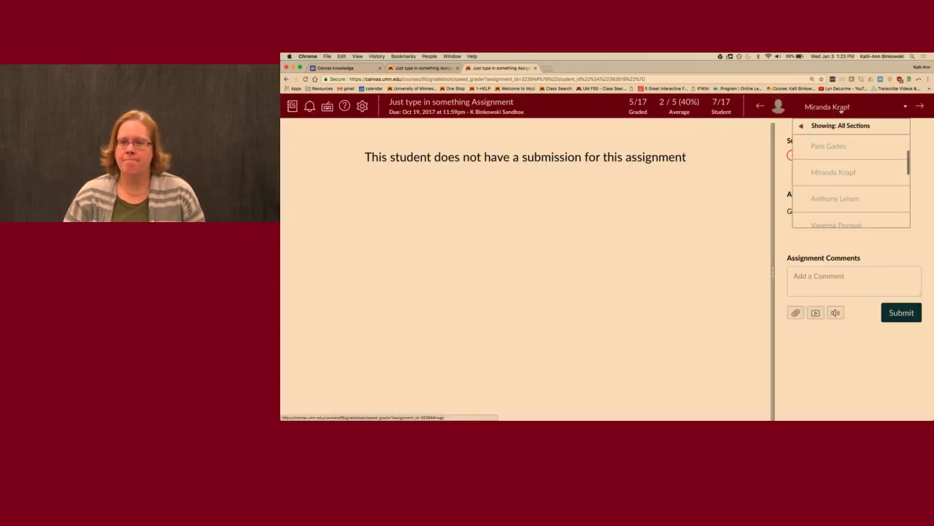
pyautogui.scroll(3, 832, 168)
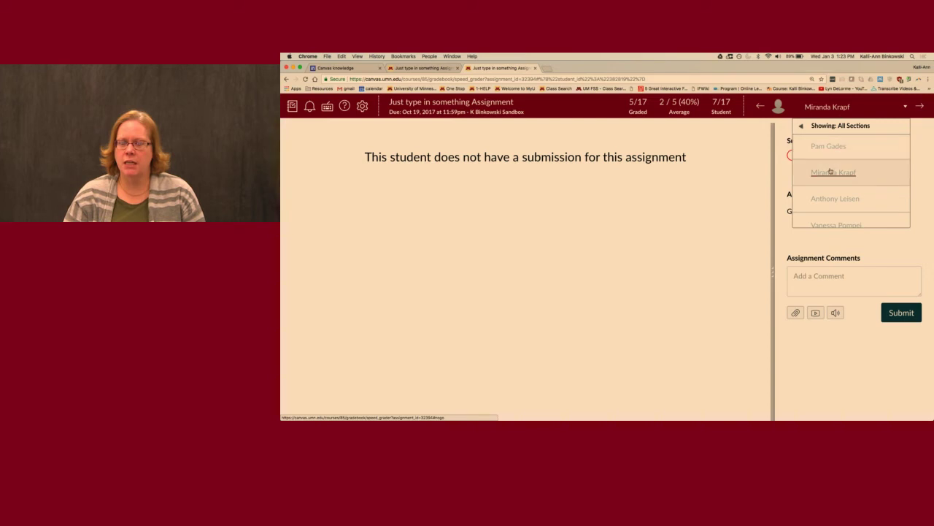
pyautogui.scroll(-1, 830, 172)
pyautogui.scroll(1, 827, 165)
pyautogui.click(828, 164)
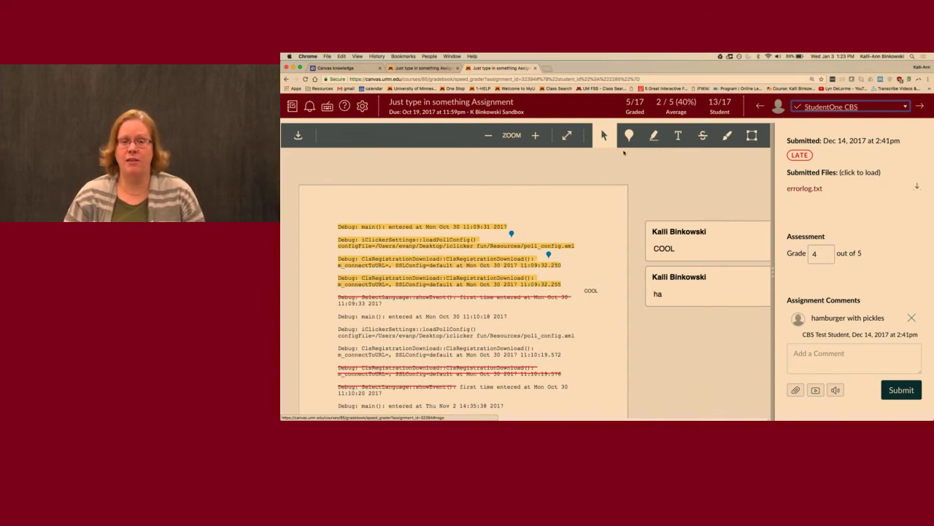
# Step: Highlight the iClickerSettings and ClsRegistrationDownload lines near the page's start in yellow and attach the comment "ouet8qu398u"
pyautogui.click(652, 138)
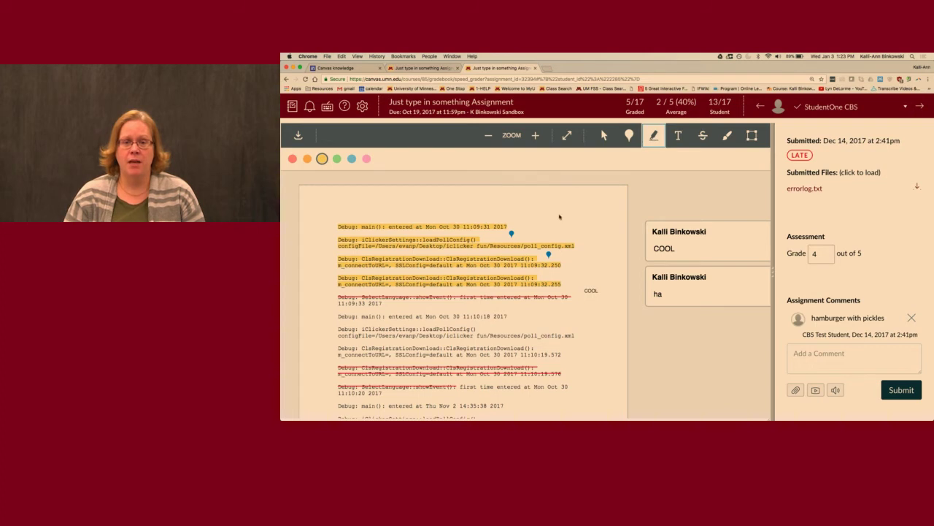
pyautogui.moveTo(537, 248); pyautogui.dragTo(491, 273)
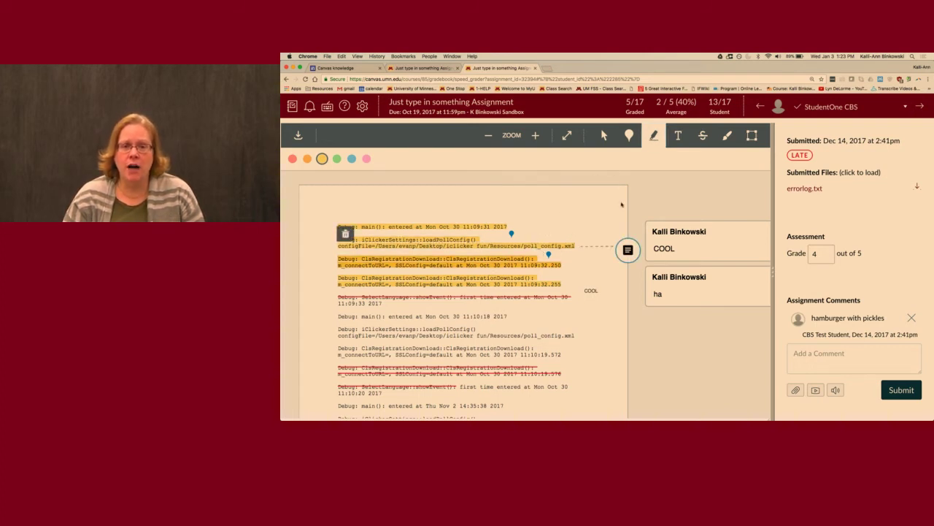
pyautogui.click(629, 252)
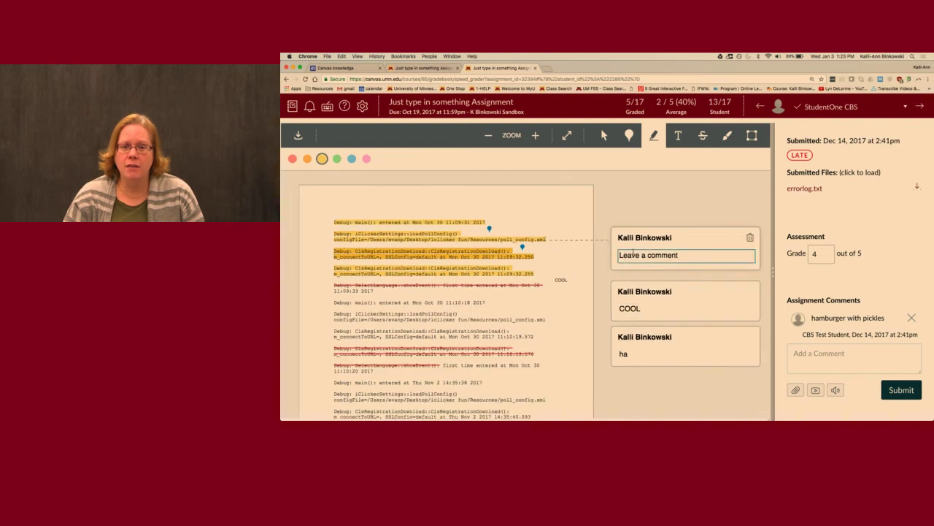
pyautogui.write('ouet8qu398u')
pyautogui.press('Return')
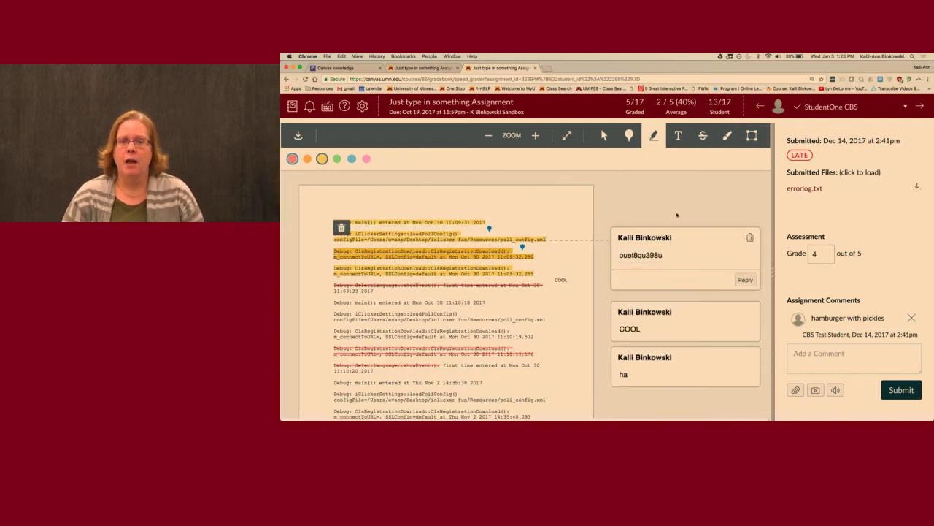
# Step: Add the black text note "hello" beside the first line and draw a freehand blue X across the highlighted lines
pyautogui.click(677, 135)
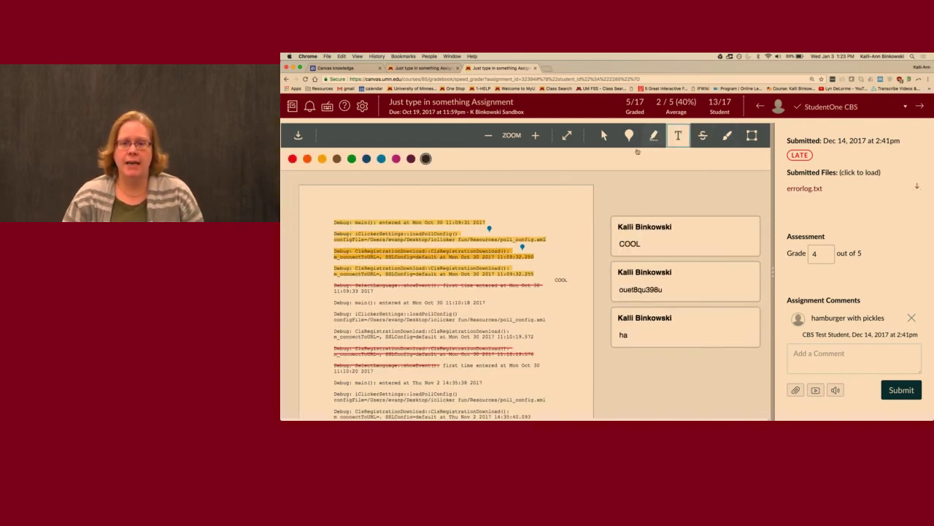
pyautogui.click(550, 213)
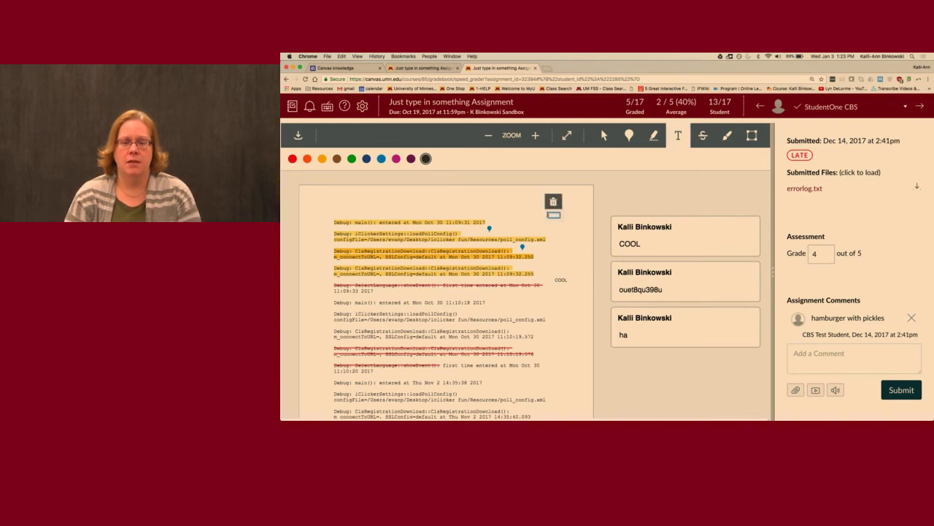
pyautogui.click(727, 135)
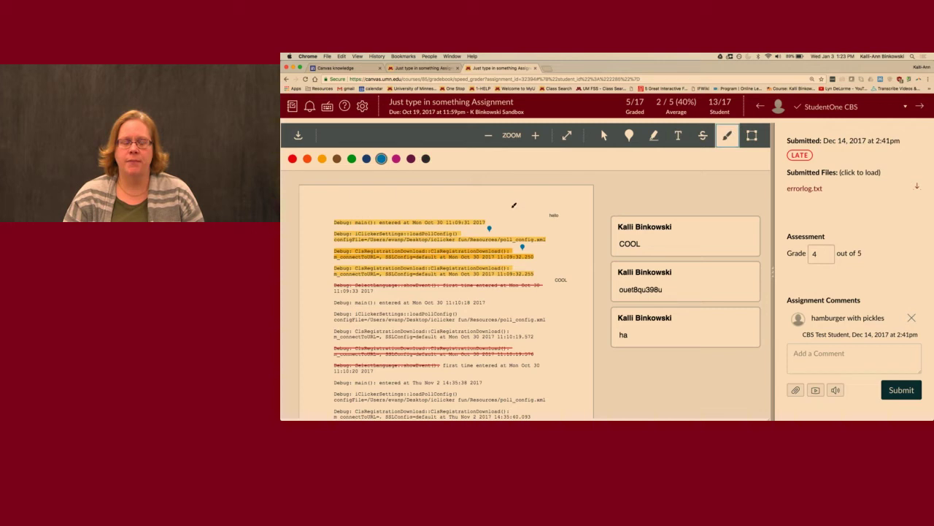
pyautogui.moveTo(429, 229); pyautogui.dragTo(497, 267)
pyautogui.moveTo(503, 207); pyautogui.dragTo(414, 287)
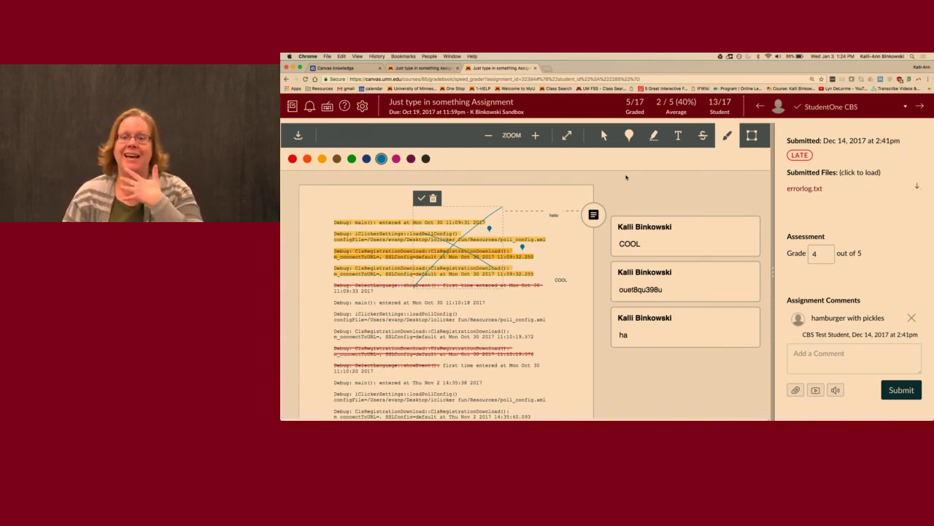
# Step: Leave the student's grade as it is and enter "great paper" as the assignment comment
pyautogui.click(824, 253)
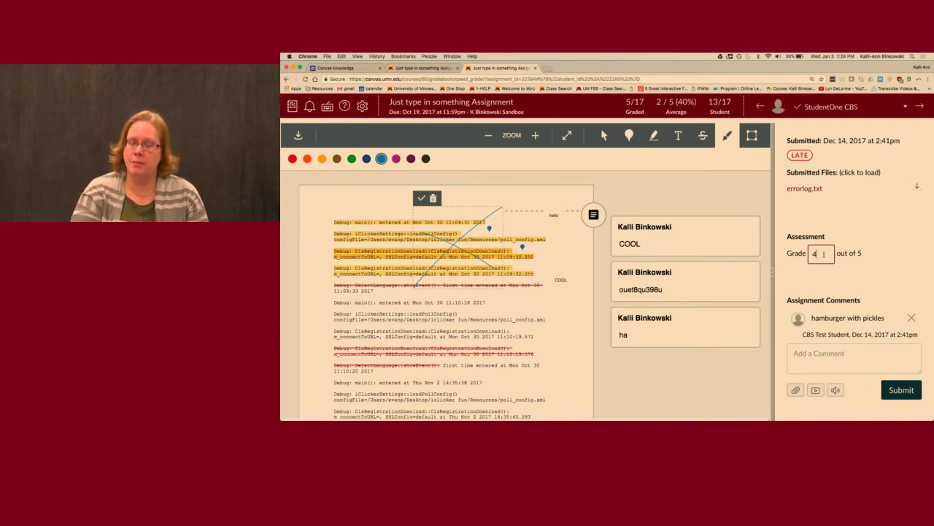
pyautogui.click(829, 355)
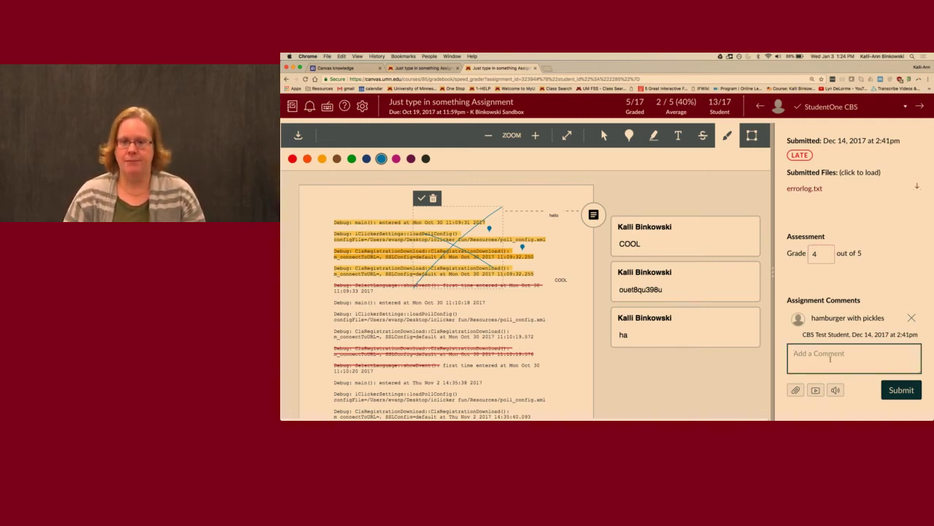
pyautogui.write('great paper')
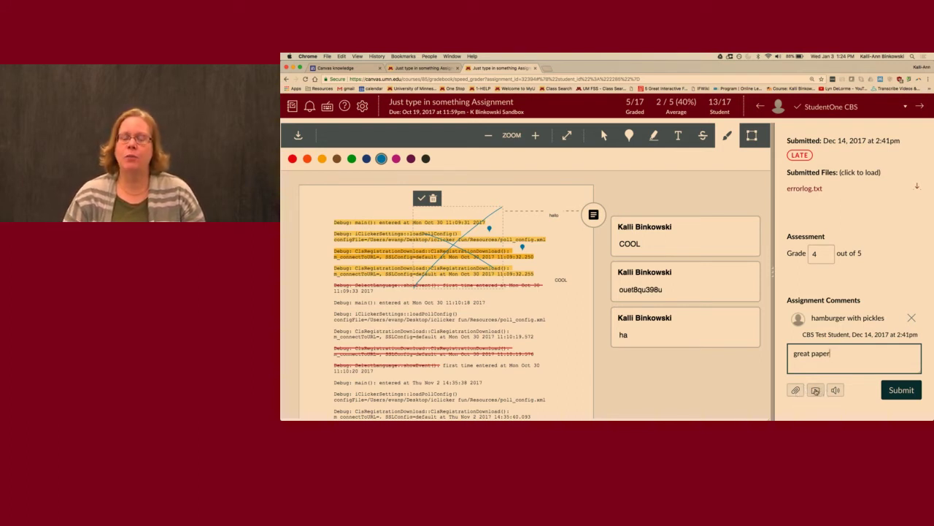
# Step: Record a webcam video comment, allowing camera and microphone access, and save it with the written comment
pyautogui.click(815, 390)
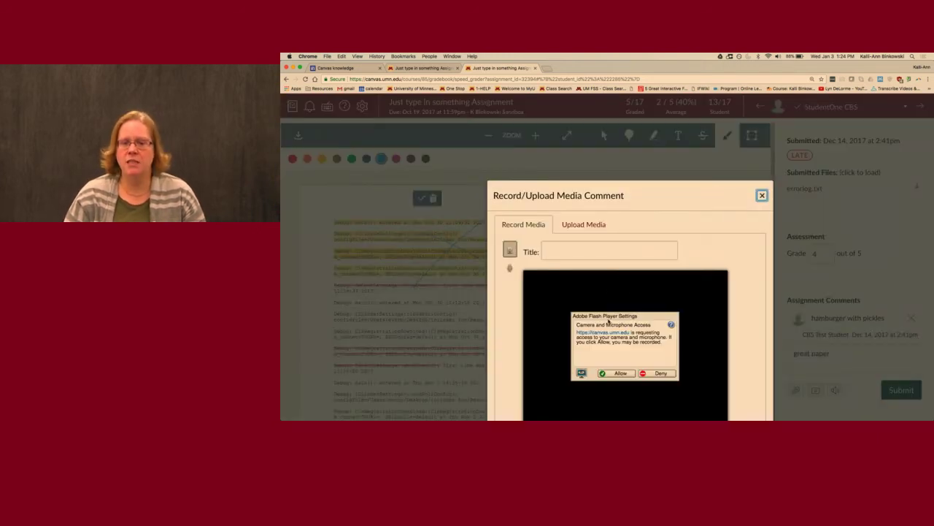
pyautogui.click(622, 373)
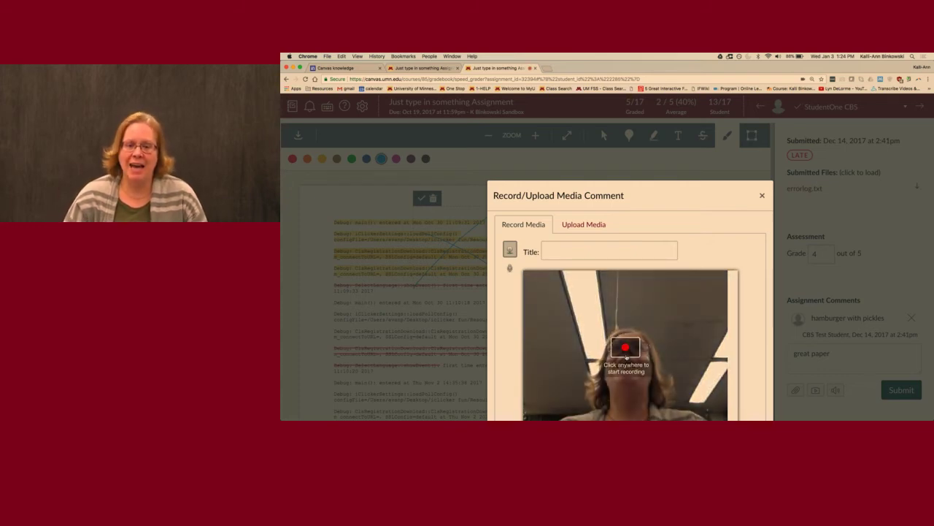
pyautogui.click(626, 355)
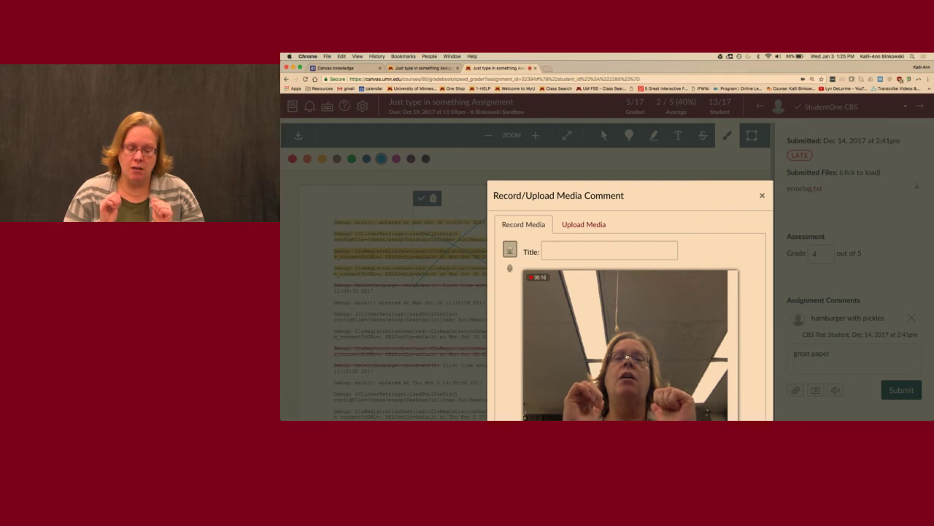
pyautogui.moveTo(691, 362)
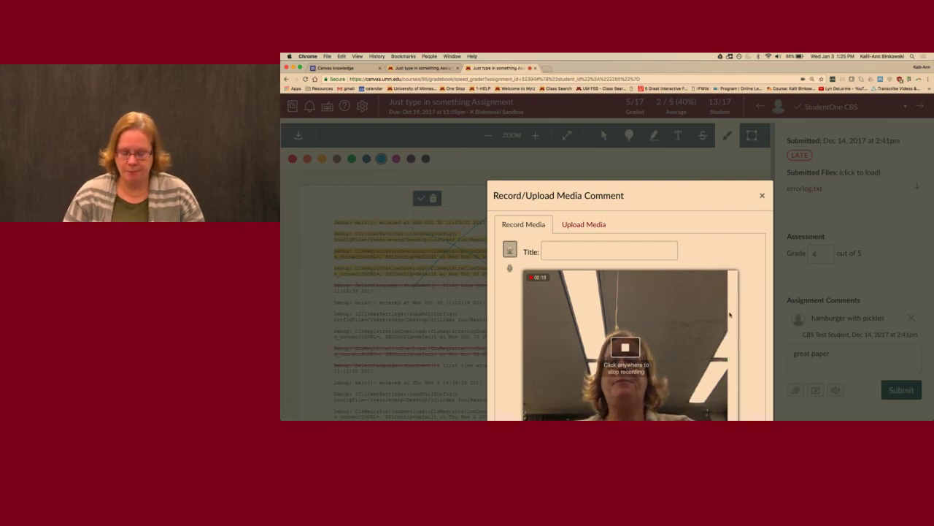
pyautogui.scroll(-3, 749, 309)
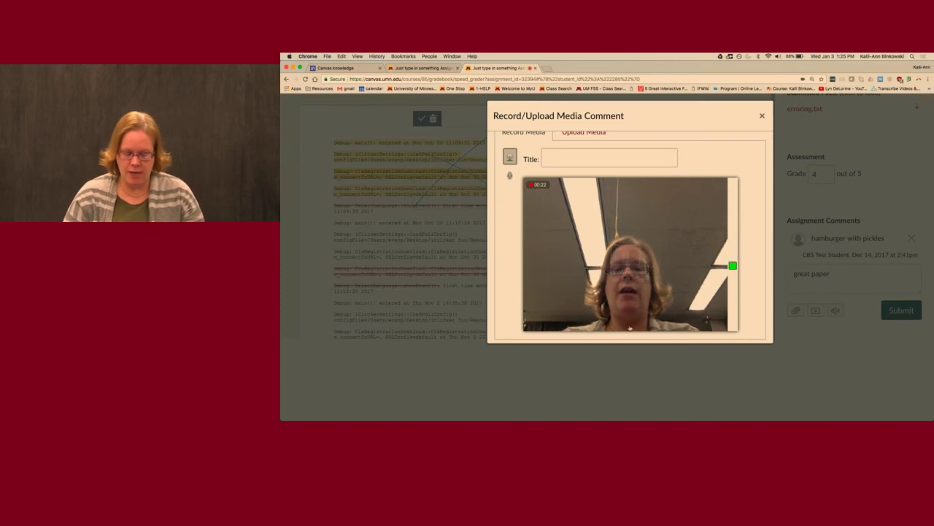
pyautogui.click(729, 202)
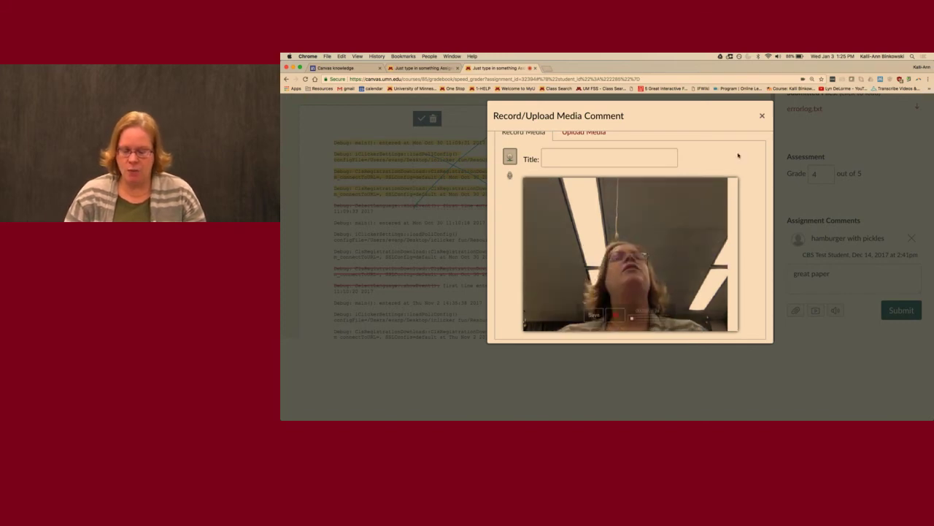
pyautogui.click(594, 314)
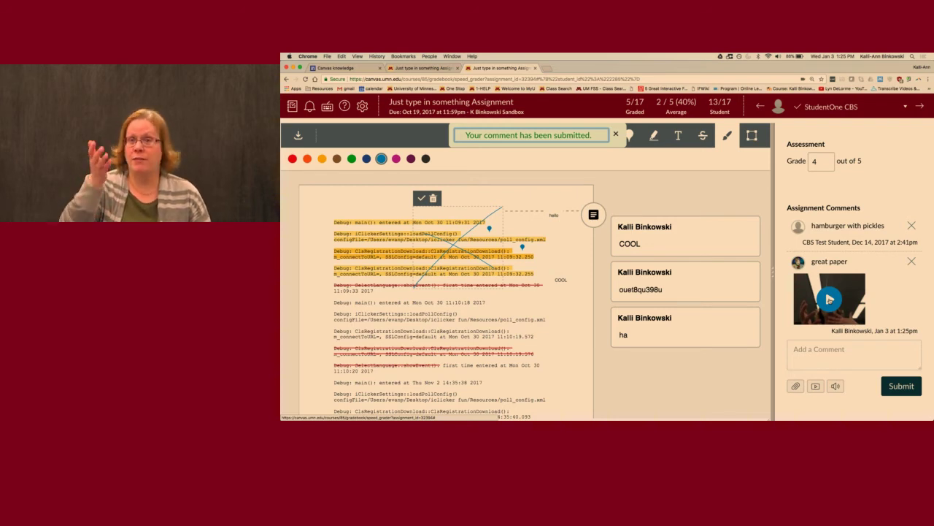
# Step: Dictate a speech-to-text comment ending in "but it's a great paper" and submit it
pyautogui.click(835, 386)
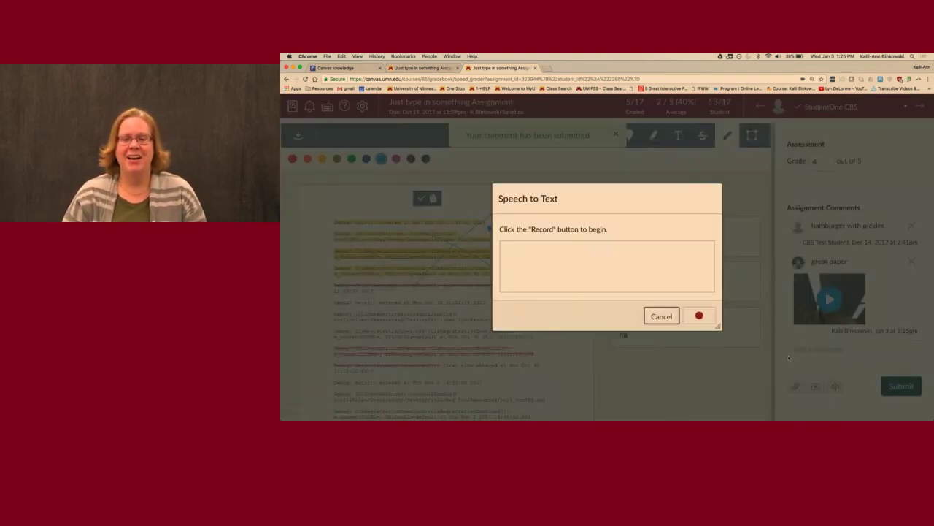
pyautogui.click(699, 316)
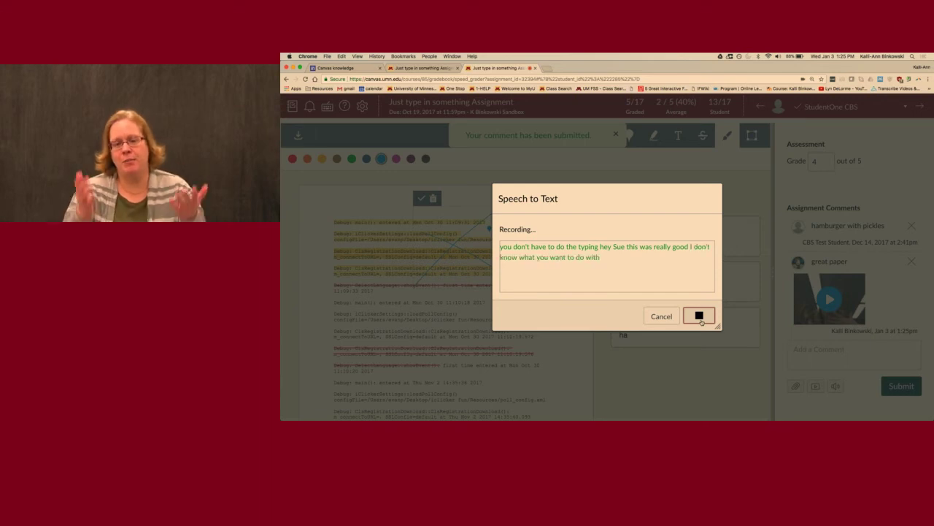
pyautogui.click(699, 316)
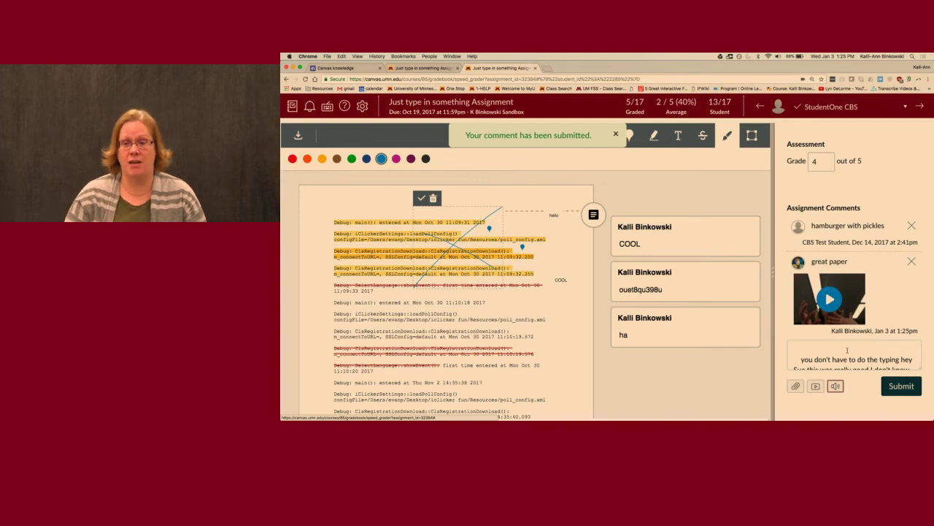
pyautogui.click(902, 389)
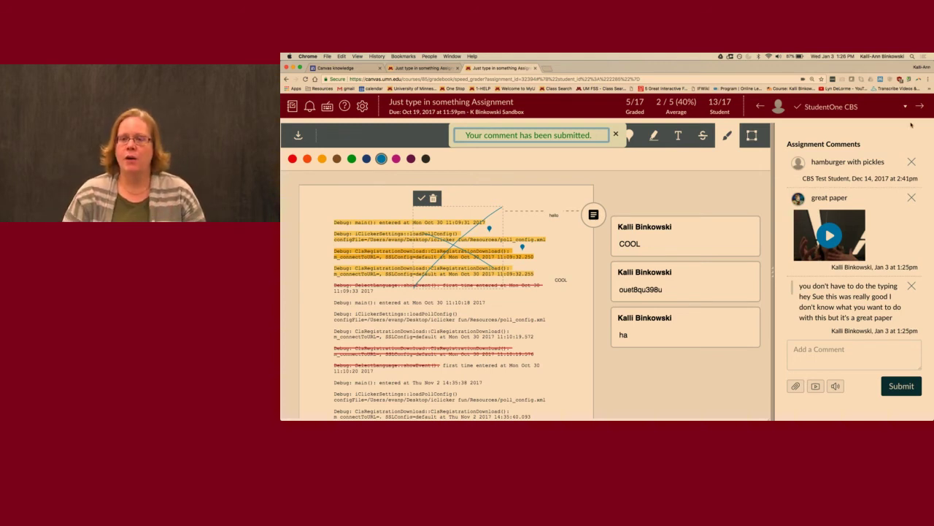
# Step: Advance to the next student and view the student list's grading status for all sections
pyautogui.click(922, 109)
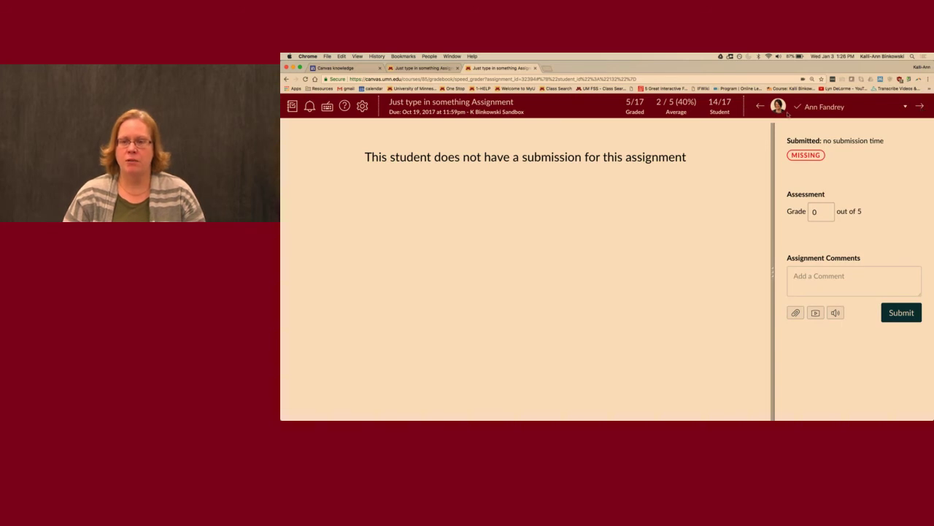
pyautogui.click(816, 109)
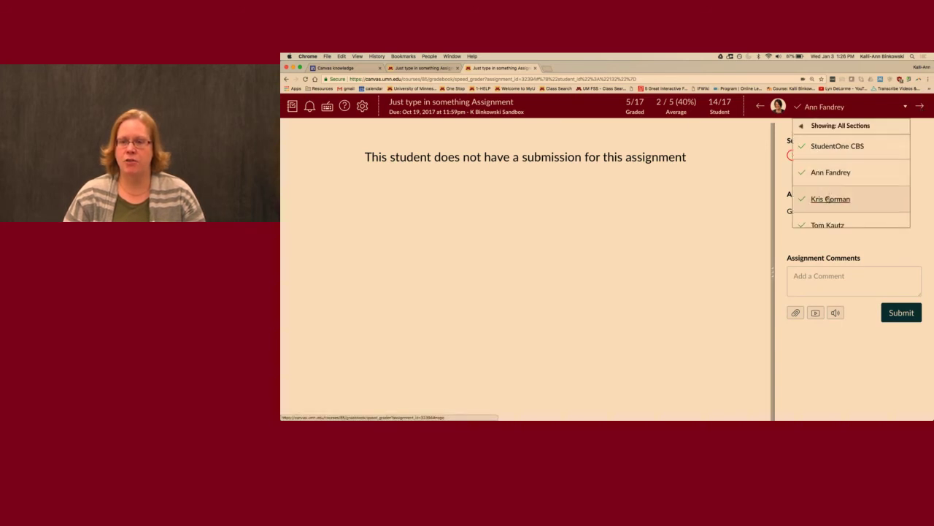
pyautogui.moveTo(831, 135)
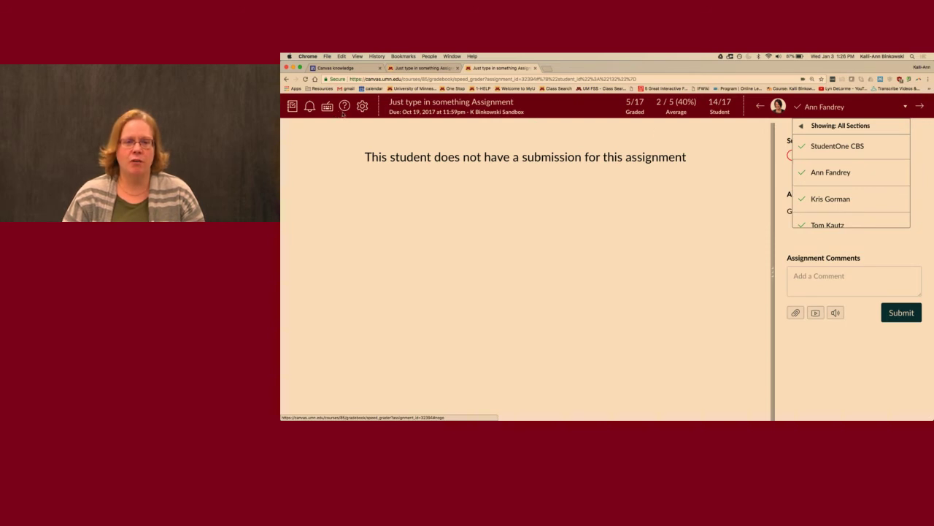
# Step: View the SpeedGrader sorting and name-hiding options without saving changes, and close SpeedGrader to return to the assignment page
pyautogui.click(369, 108)
pyautogui.click(363, 108)
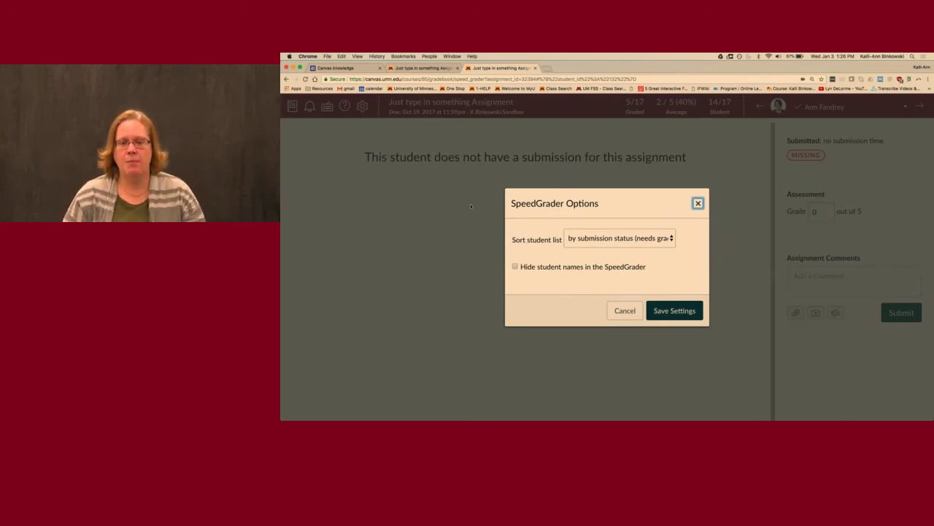
pyautogui.click(698, 204)
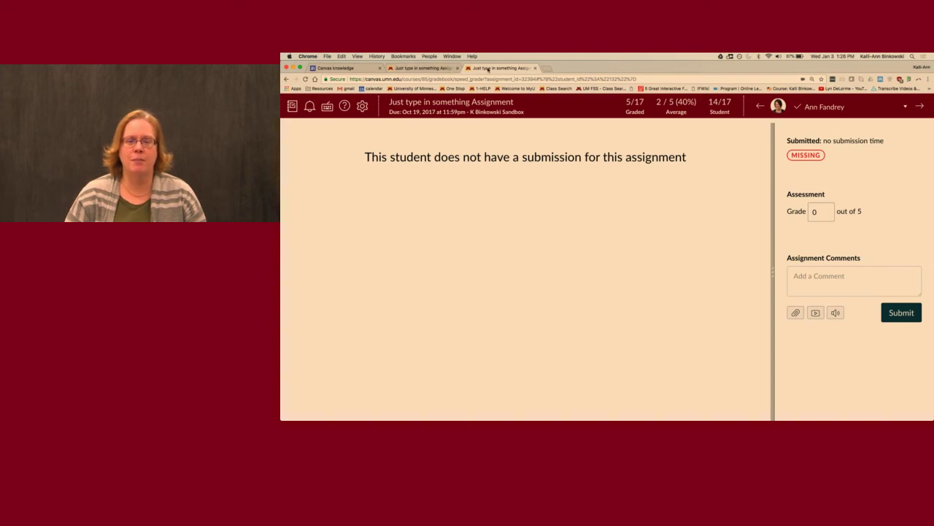
pyautogui.click(535, 68)
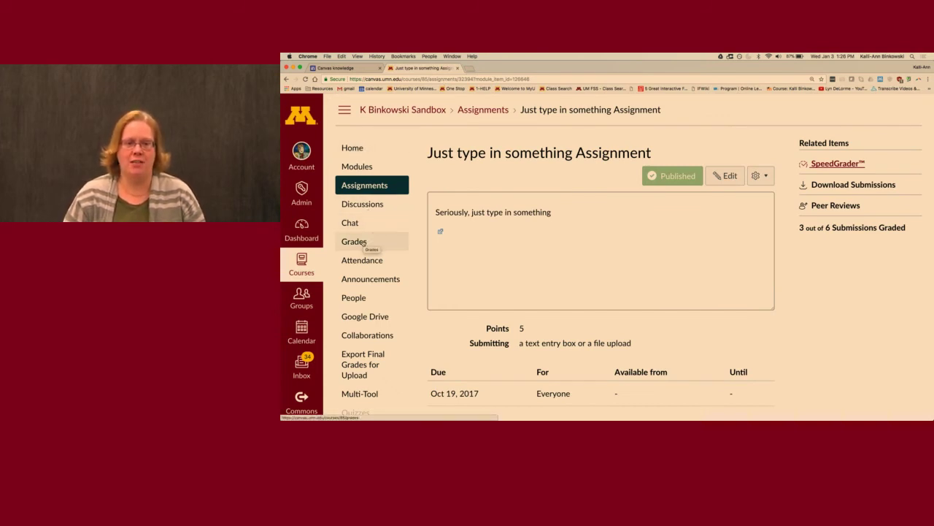
# Step: Open the course gradebook to view its student and assignment columns, and show the course navigation
pyautogui.click(363, 243)
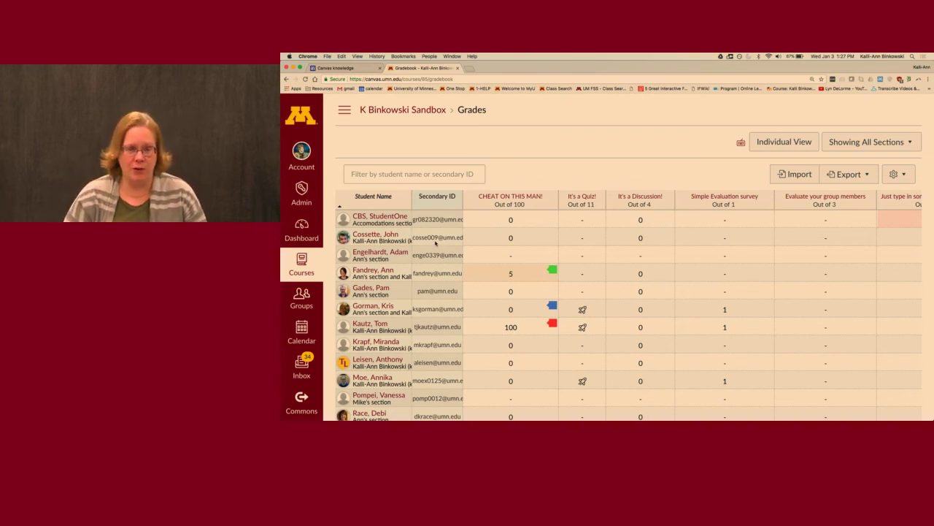
pyautogui.click(345, 110)
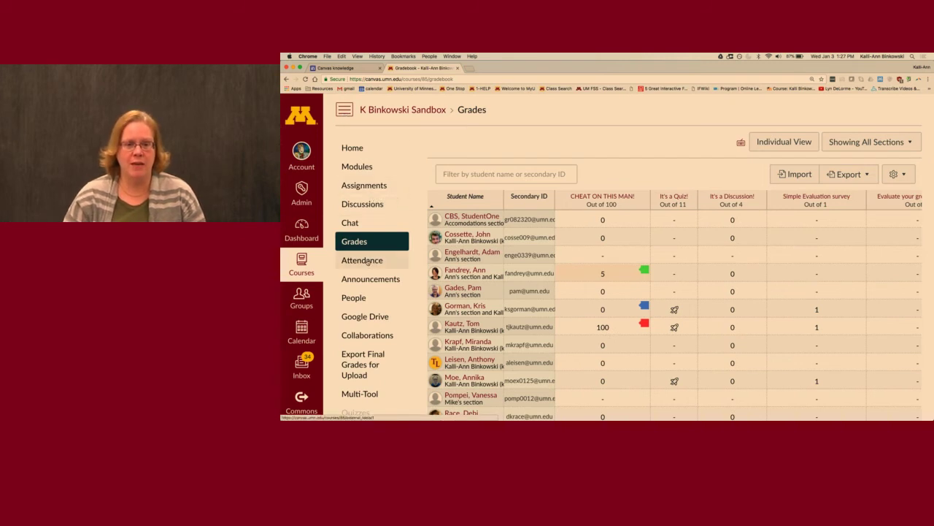
# Step: On the Assignments page, move "CHEAT ON THIS MAN!" below "It's a Quiz!" in the Assignments group
pyautogui.click(358, 191)
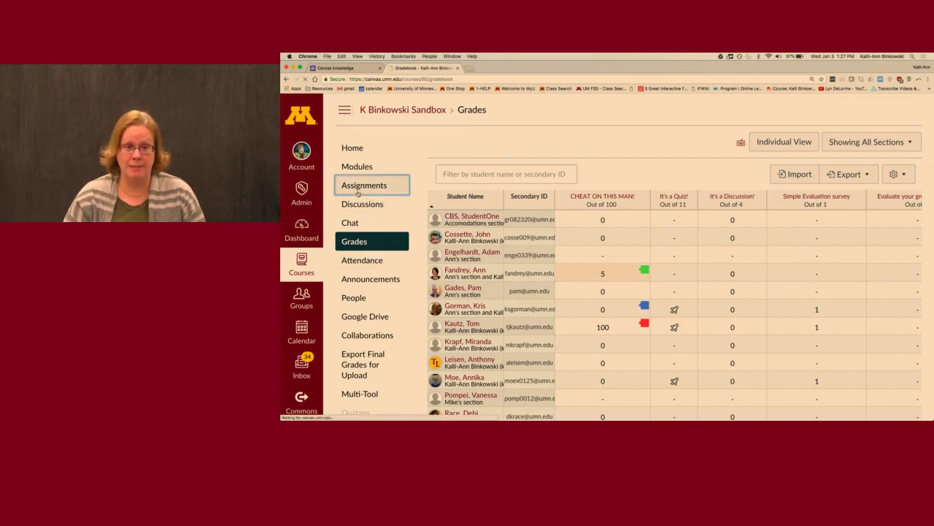
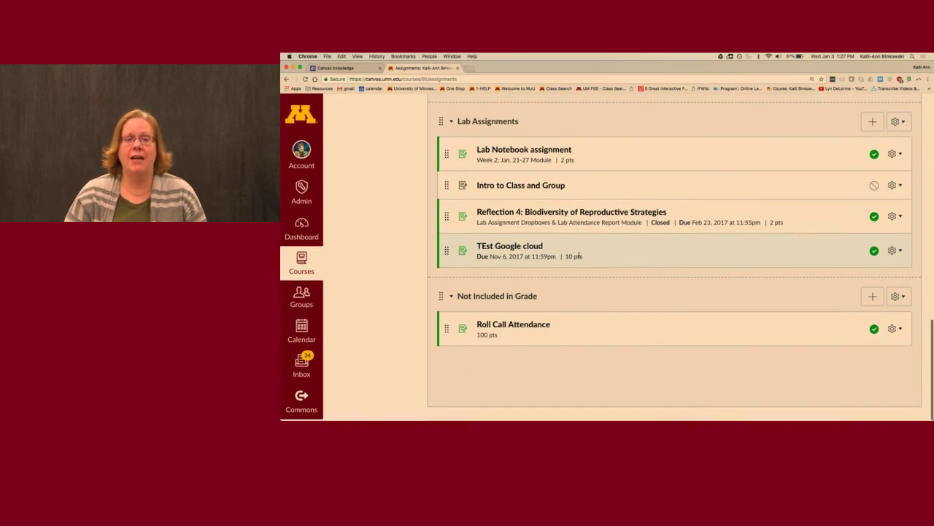
pyautogui.scroll(10, 578, 256)
pyautogui.scroll(10, 579, 255)
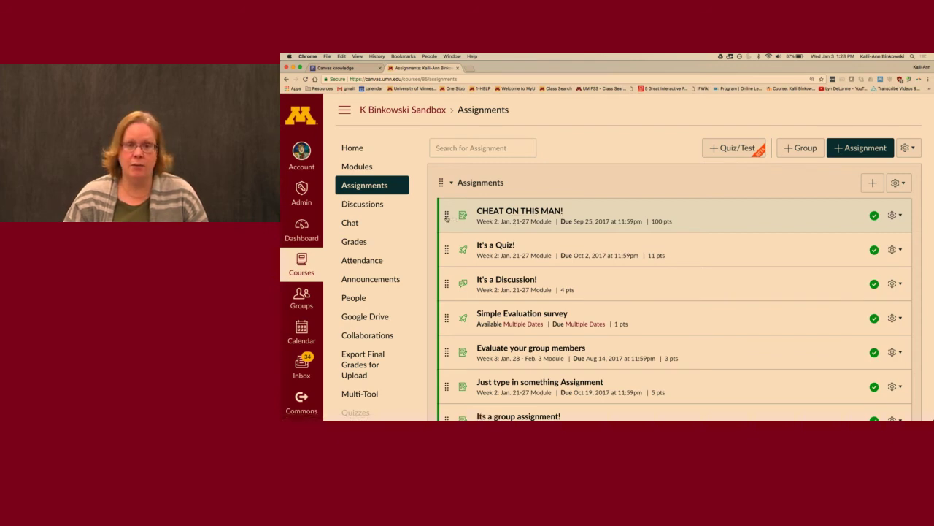
pyautogui.moveTo(447, 217); pyautogui.dragTo(443, 245)
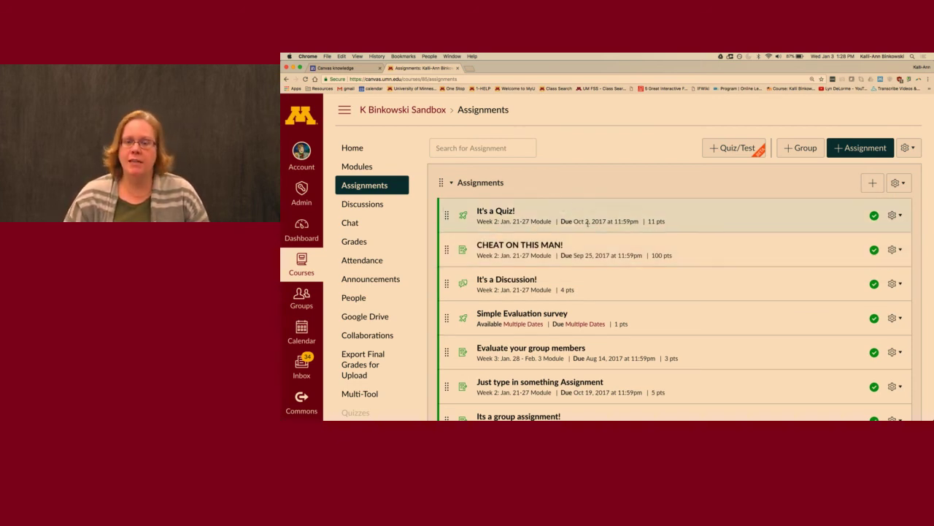
# Step: Look through the assignment groups and check the page's Assignment Groups Weight option without opening it
pyautogui.scroll(-3, 587, 224)
pyautogui.scroll(-20, 588, 225)
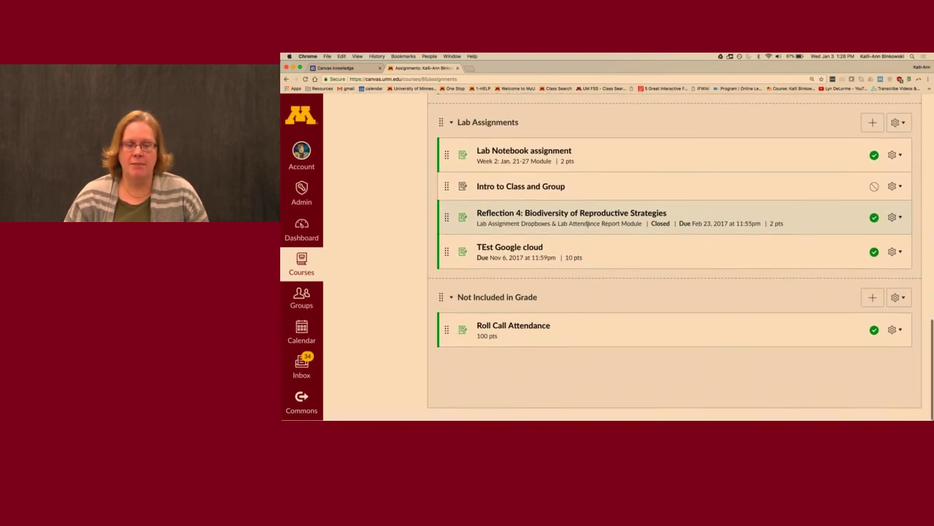
pyautogui.scroll(10, 588, 224)
pyautogui.scroll(10, 588, 224)
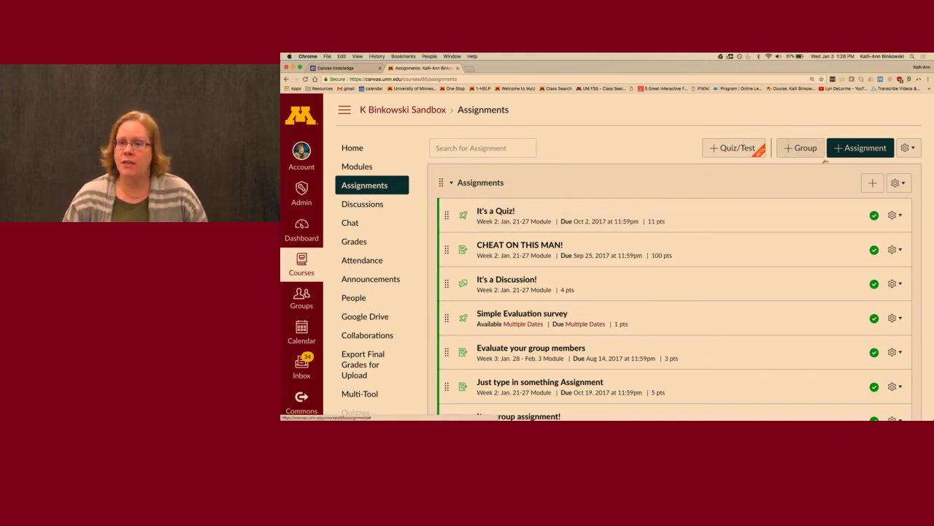
pyautogui.click(910, 149)
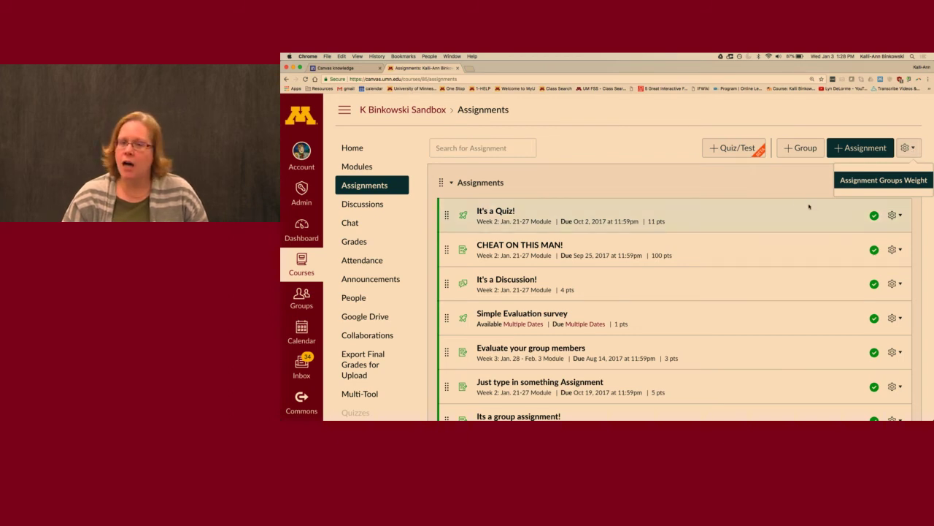
pyautogui.click(778, 188)
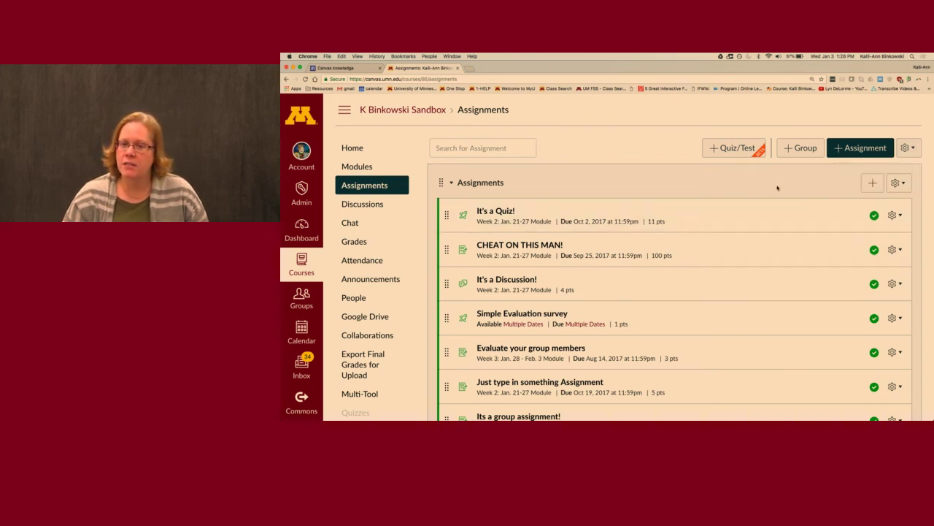
# Step: View the Assignments group's edit settings for ignoring lowest and highest scores, and cancel without saving
pyautogui.click(899, 184)
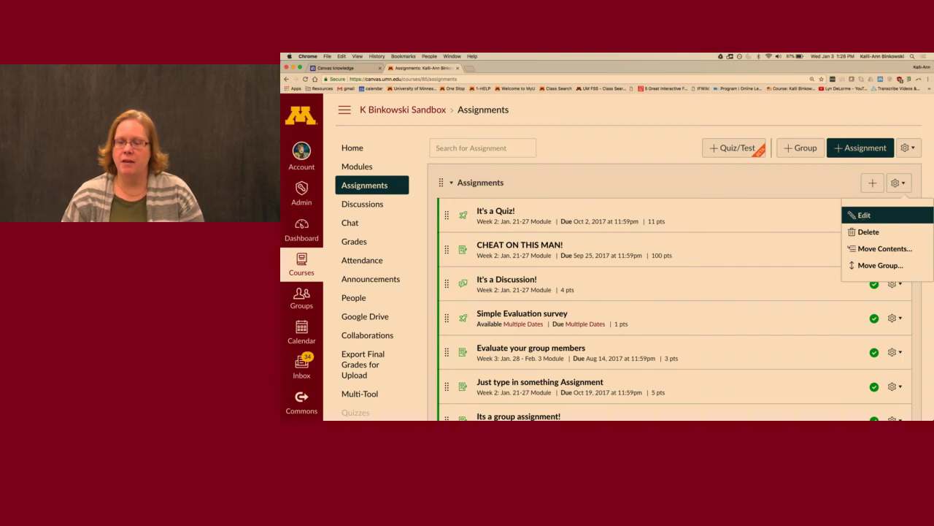
pyautogui.click(862, 215)
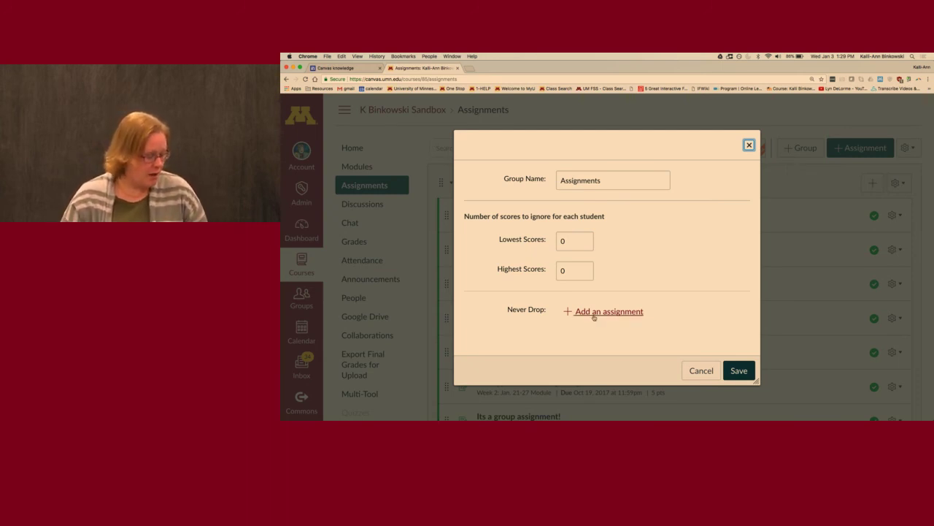
pyautogui.click(702, 371)
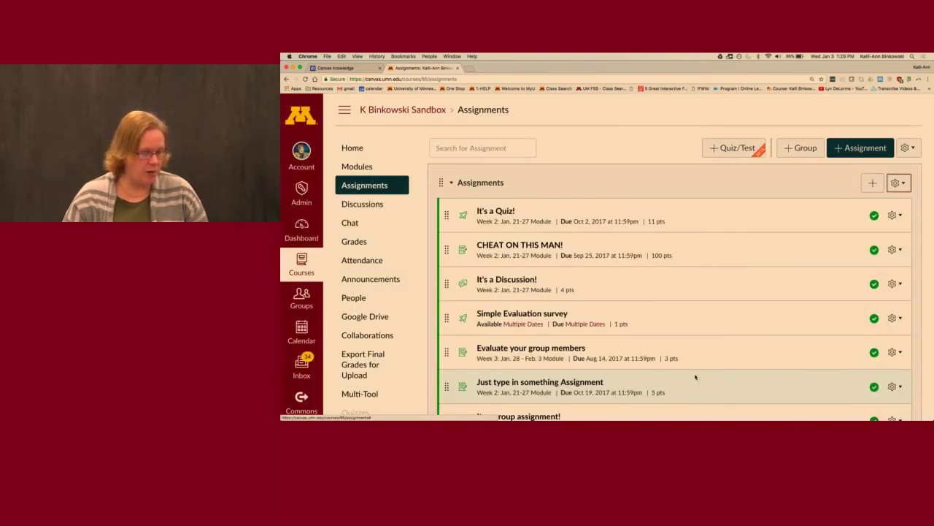
# Step: Return to the gradebook and open the summary card of the first listed test student
pyautogui.scroll(-1, 693, 372)
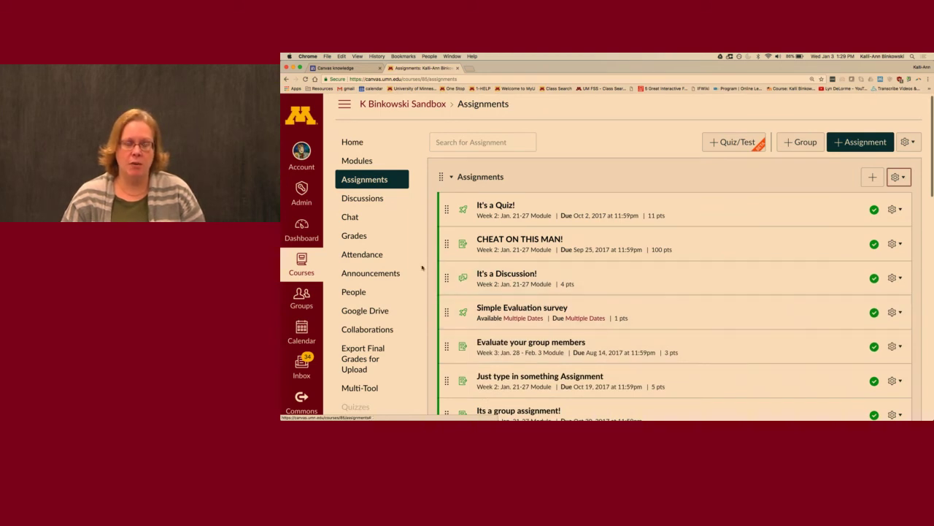
pyautogui.click(355, 240)
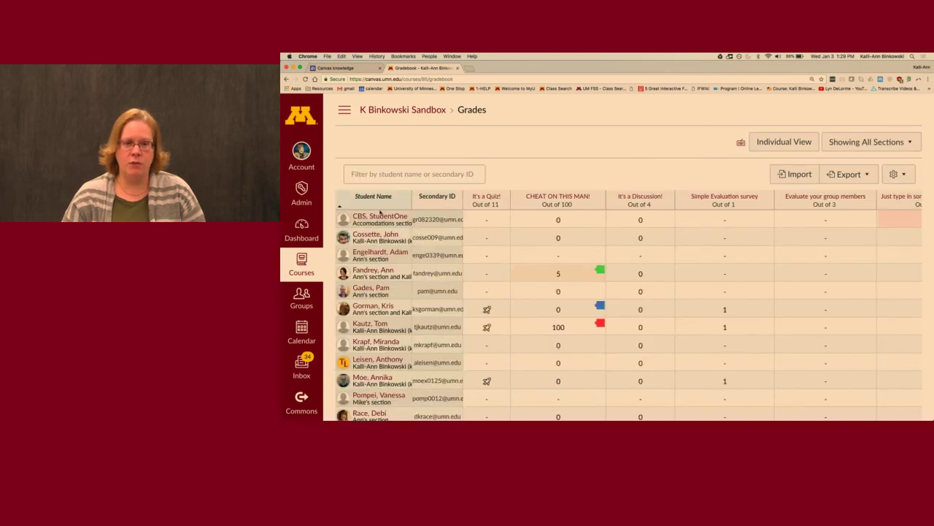
pyautogui.click(379, 216)
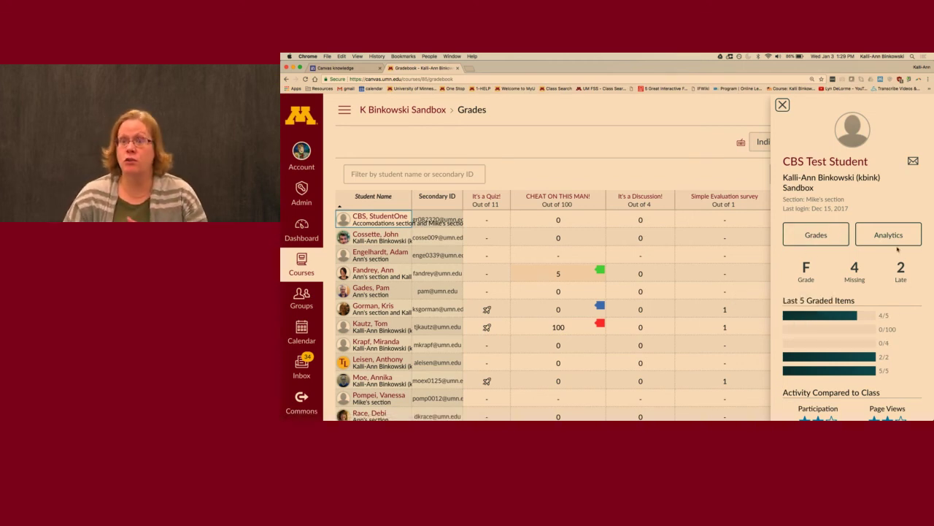
# Step: Open the test student's full grades page and review the assignment scores, group subtotals and course total
pyautogui.click(817, 238)
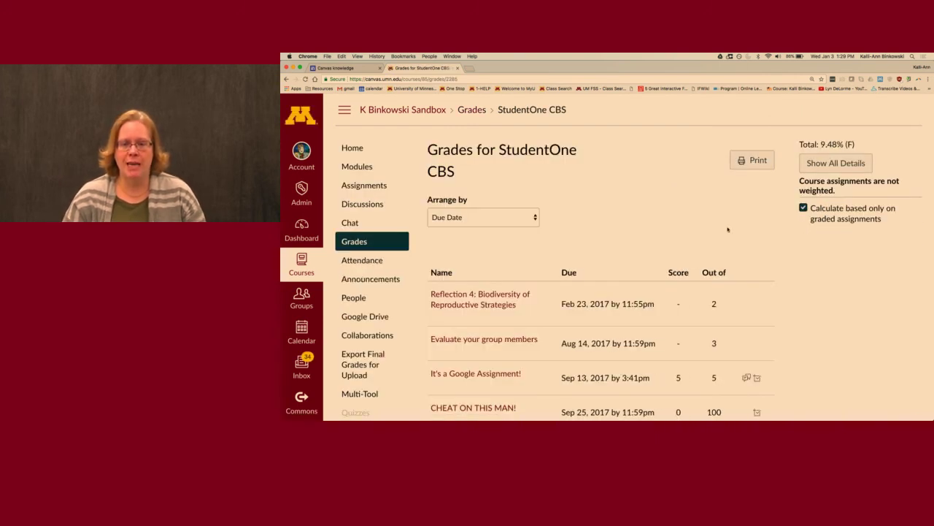
pyautogui.scroll(-4, 673, 271)
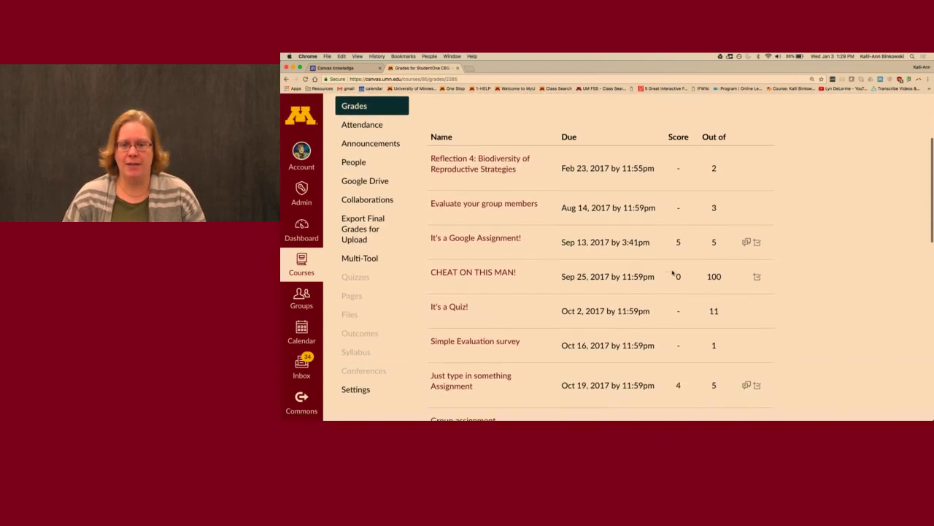
pyautogui.scroll(-6, 674, 272)
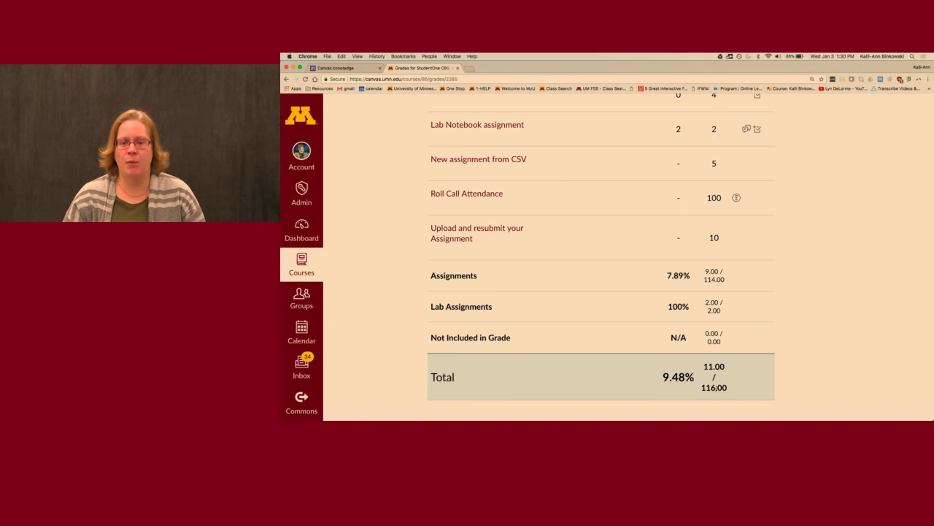
pyautogui.scroll(5, 681, 234)
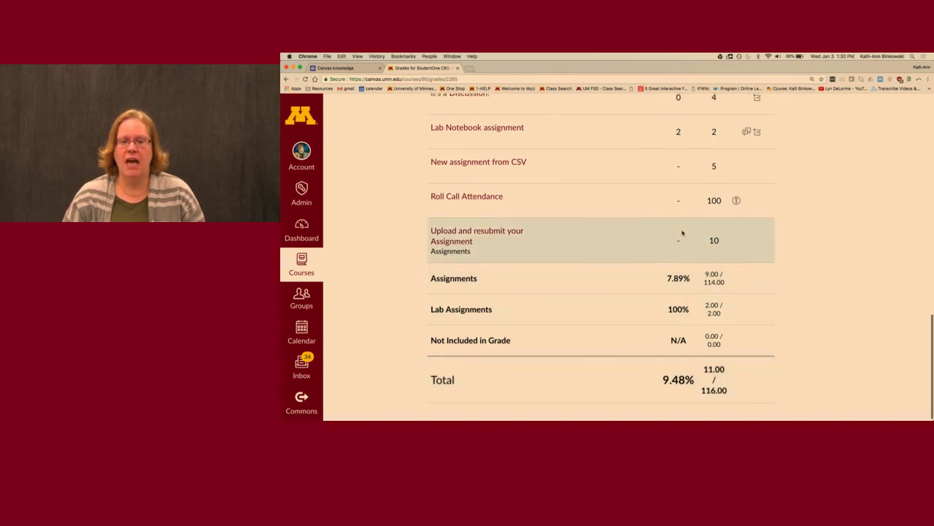
pyautogui.scroll(10, 683, 232)
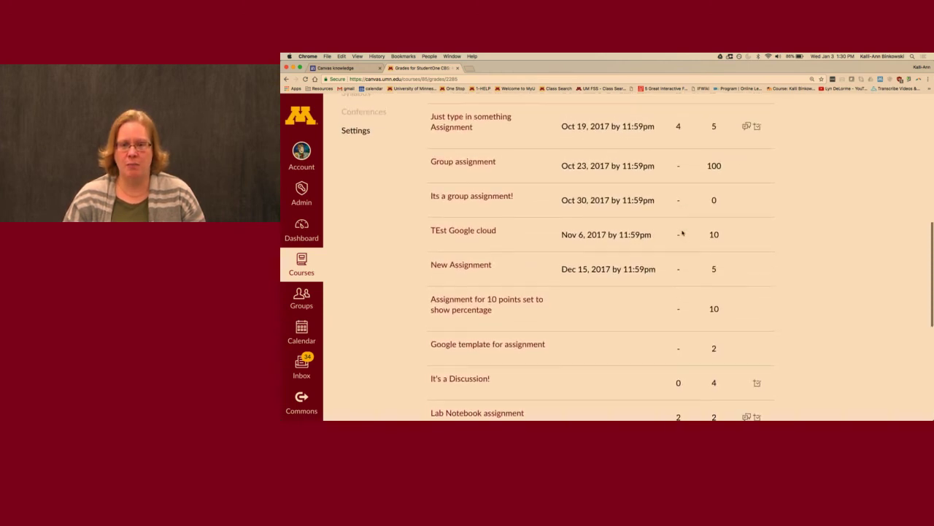
pyautogui.scroll(3, 683, 232)
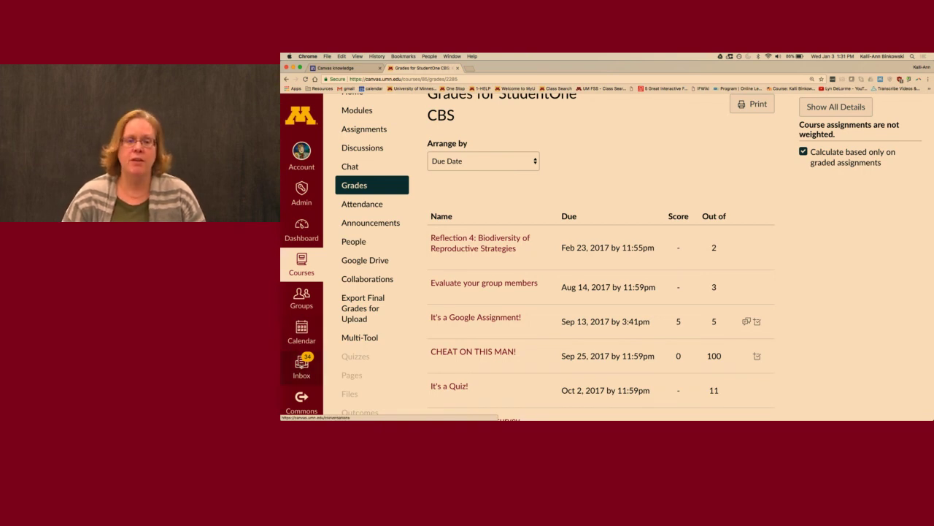
# Step: Start an inbox message for the BIOL 1003 (Fall 2017) course, view the recipient categories, and cancel the message
pyautogui.click(301, 365)
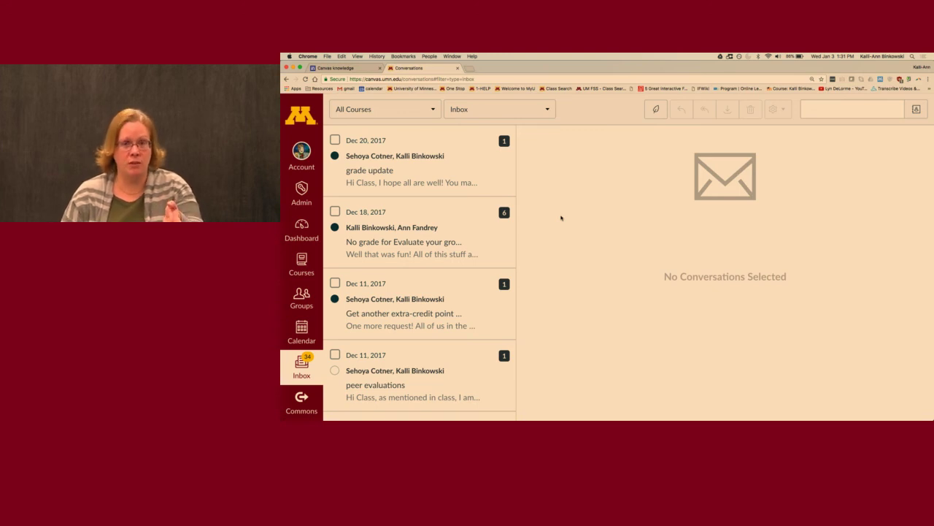
pyautogui.click(655, 110)
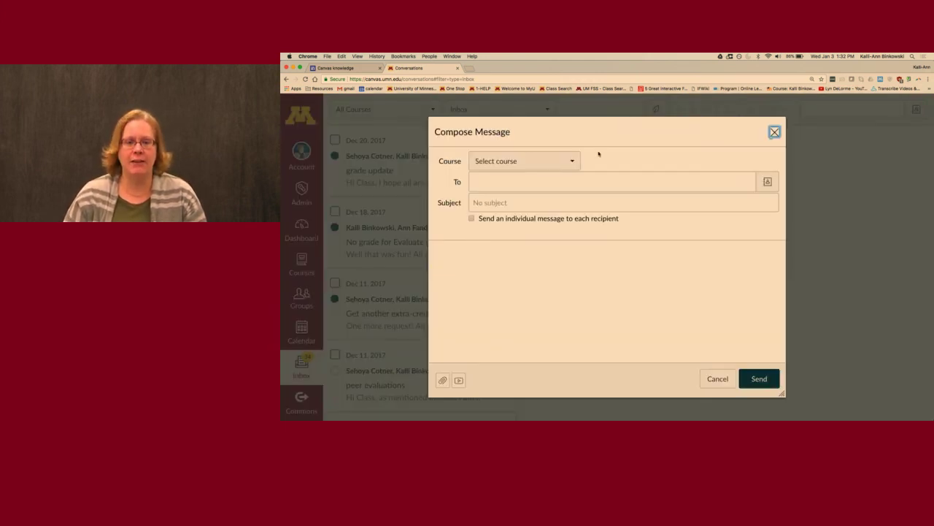
pyautogui.click(569, 161)
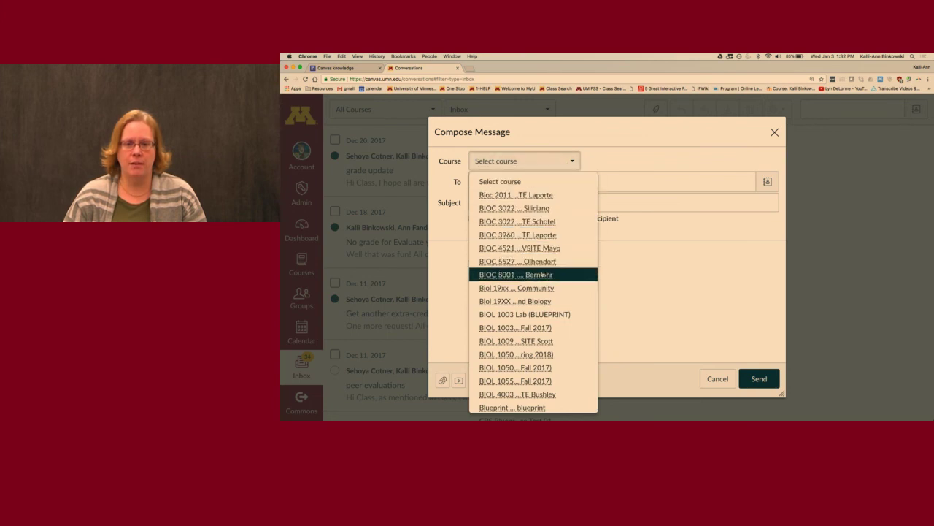
pyautogui.click(533, 327)
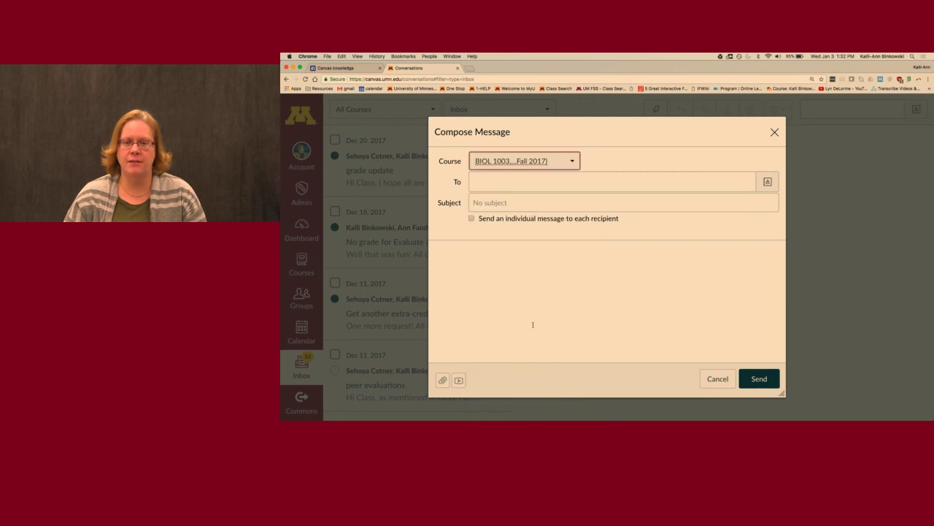
pyautogui.click(668, 185)
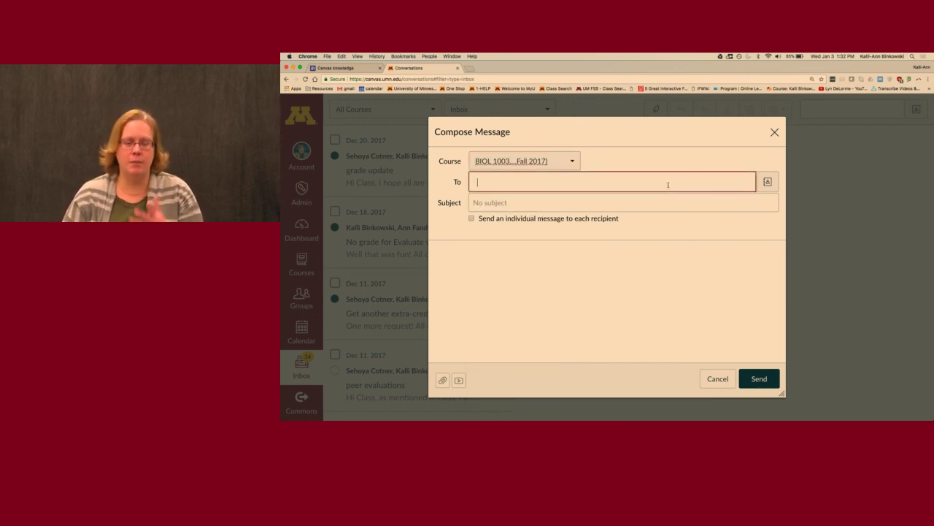
pyautogui.click(771, 181)
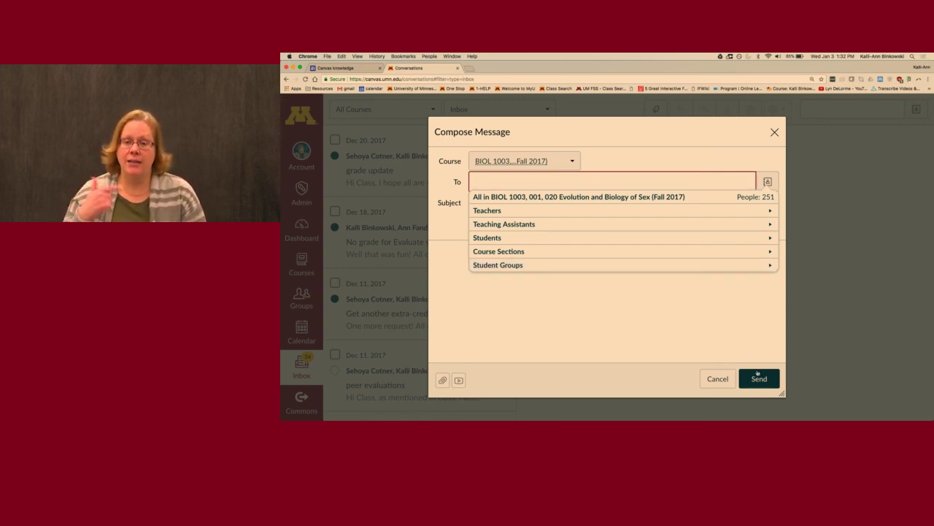
pyautogui.click(705, 379)
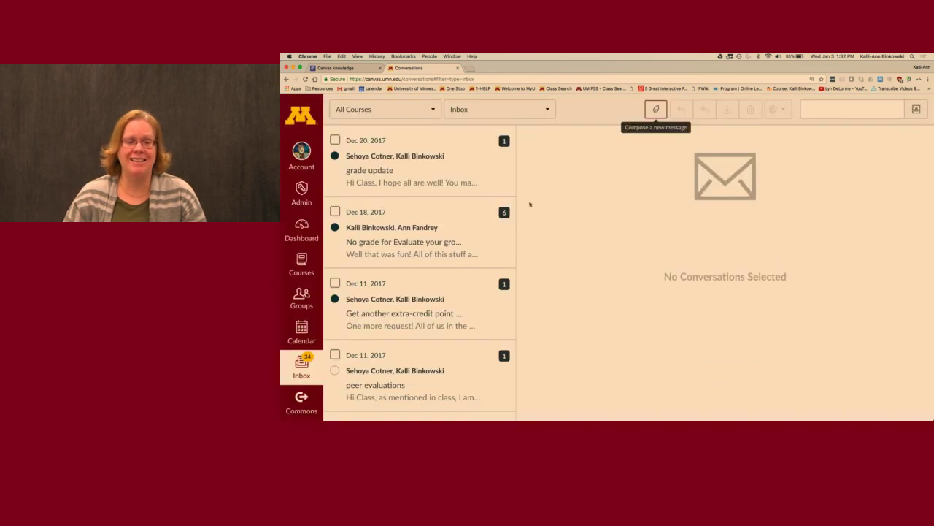
# Step: Return to the sandbox course's Modules page through the browsing history and open the course's Announcements page
pyautogui.rightClick(287, 80)
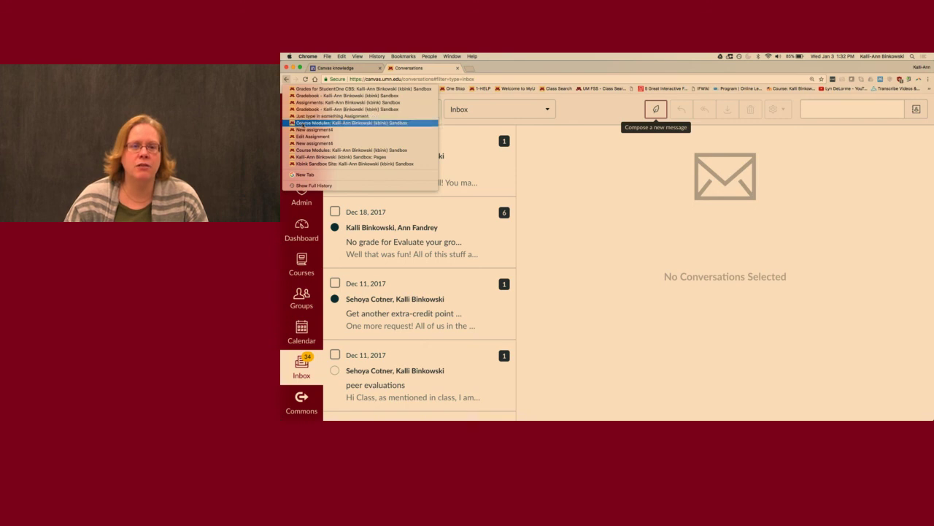
pyautogui.click(303, 124)
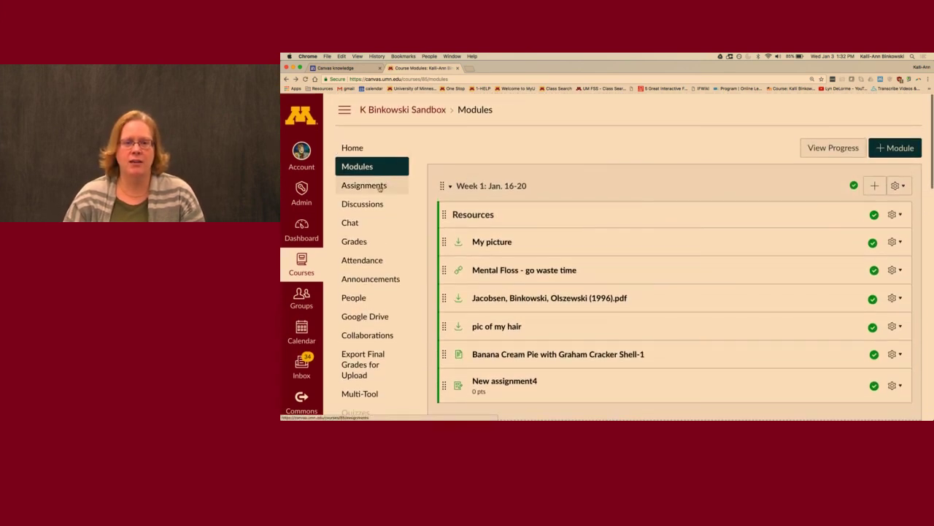
pyautogui.click(374, 280)
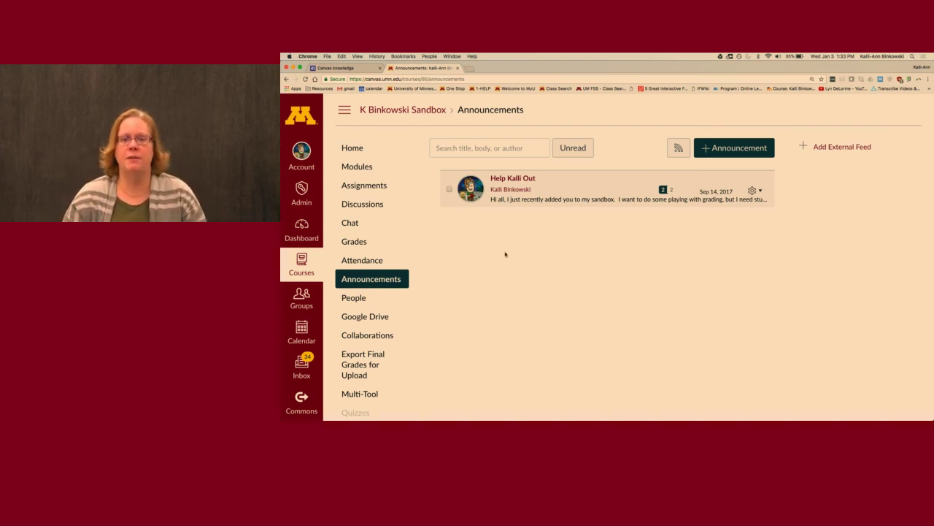
# Step: Start a new announcement and enable its delayed posting option
pyautogui.click(720, 149)
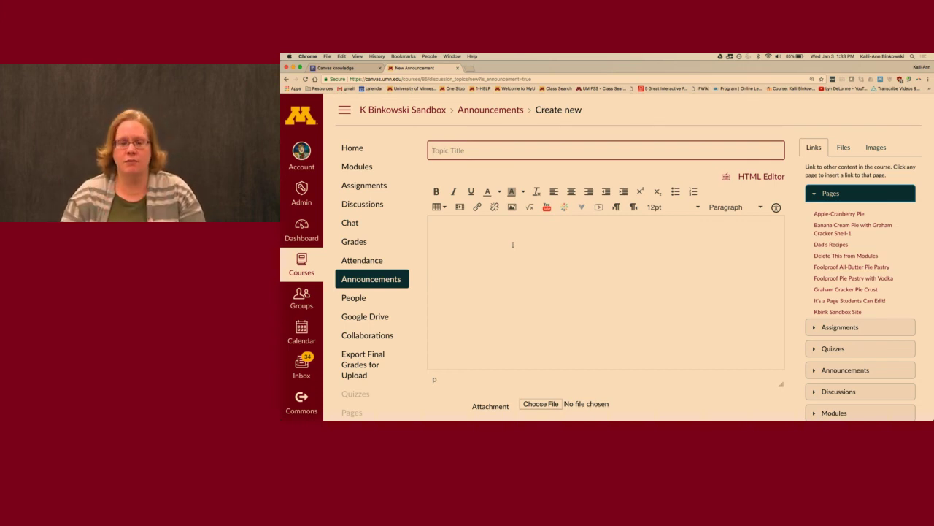
pyautogui.scroll(-5, 632, 274)
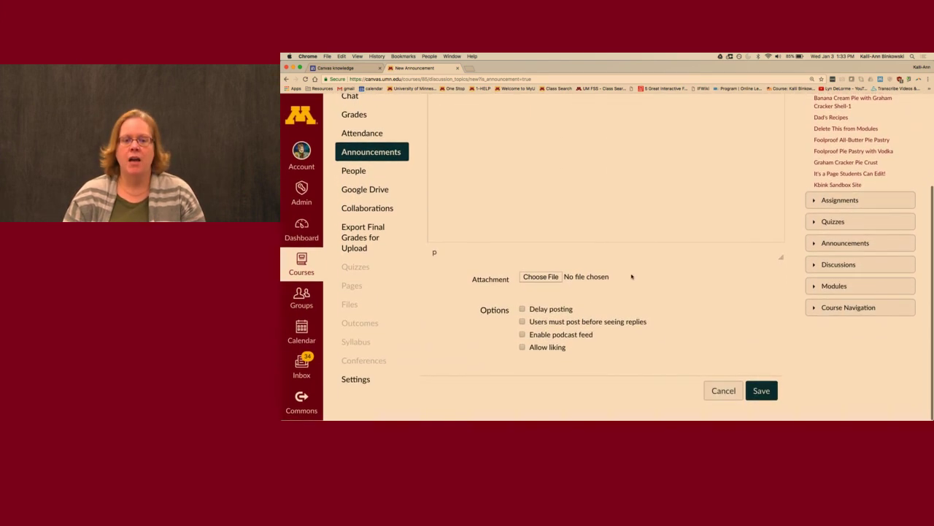
pyautogui.click(522, 309)
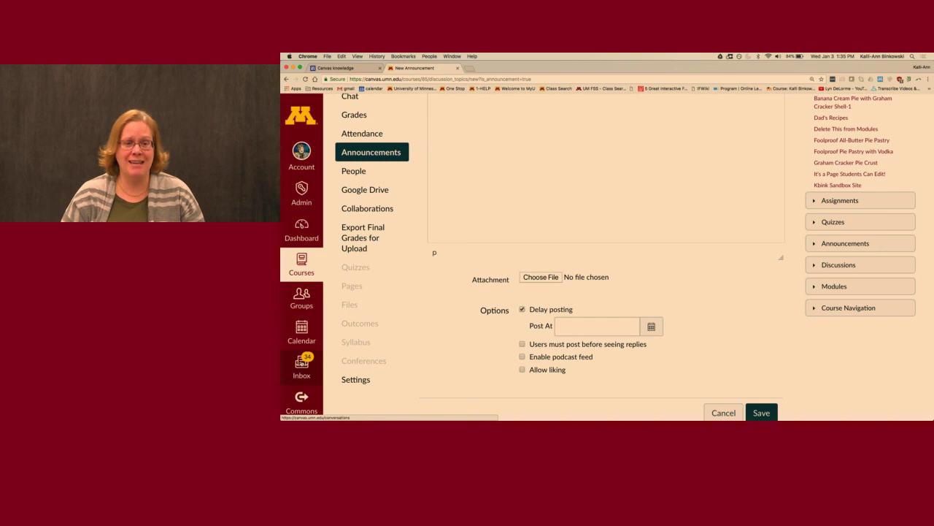
# Step: View the Canvas help and support options, and close them to return to the announcement form
pyautogui.scroll(-2, 301, 363)
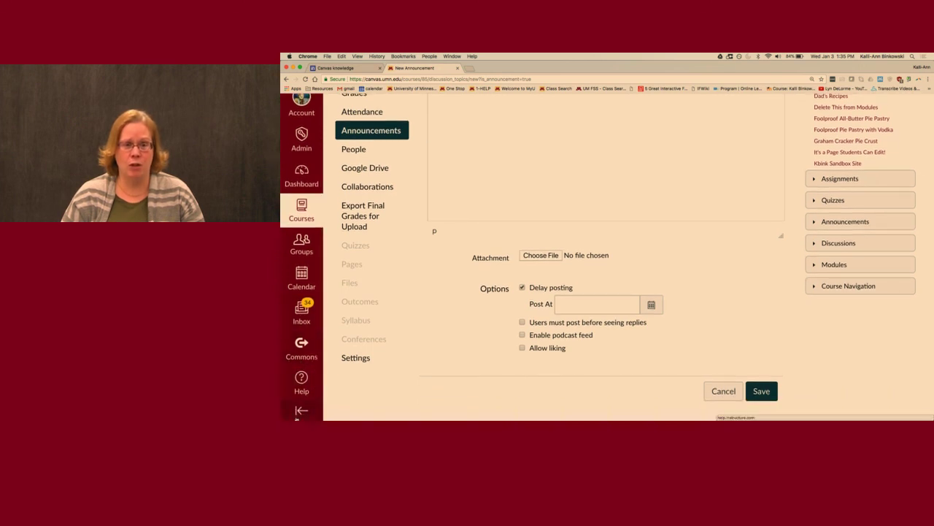
pyautogui.click(299, 381)
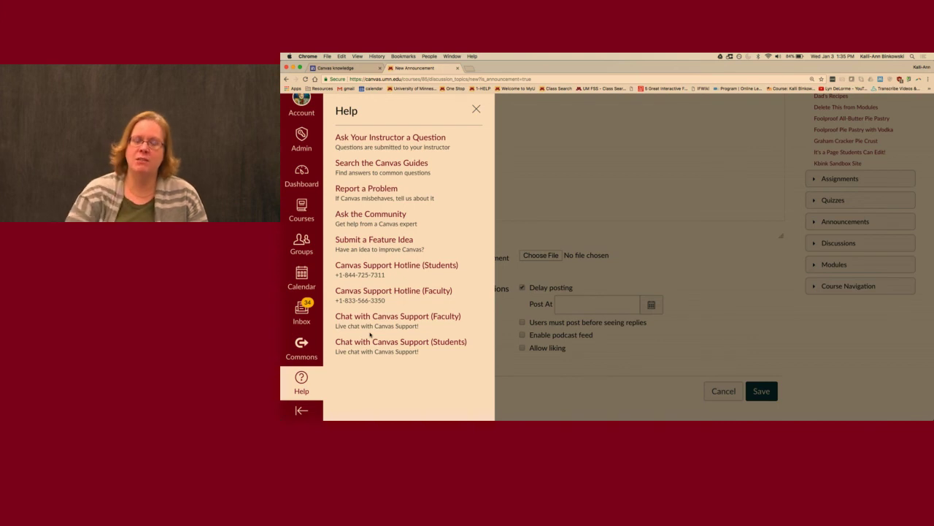
pyautogui.click(635, 259)
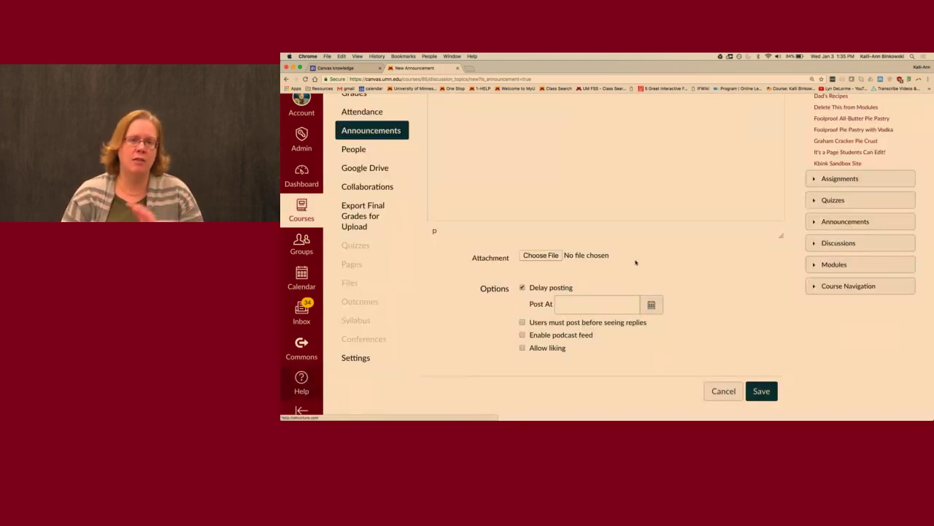